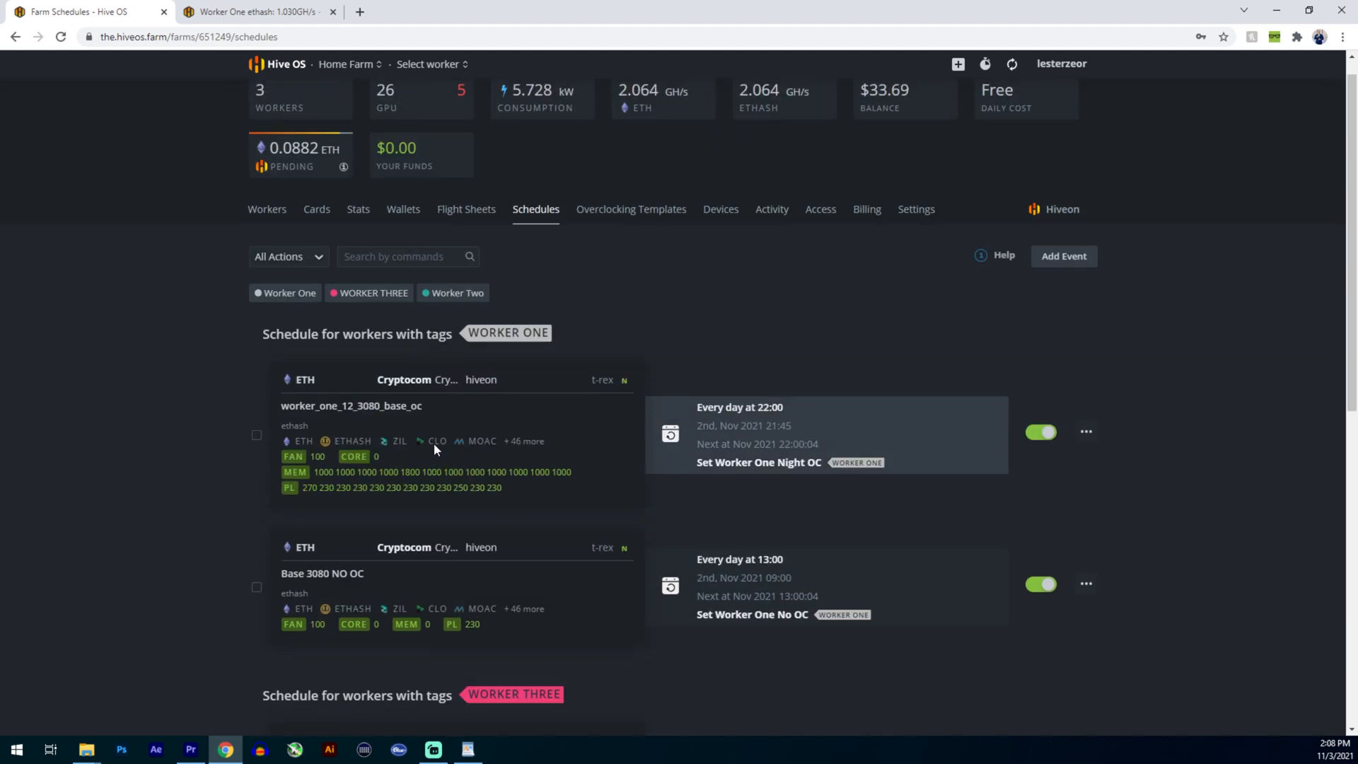
- Open Worker One from the farm's worker list and review its GPUs and system details
{"action": "left_click", "coordinate": [264, 241]}
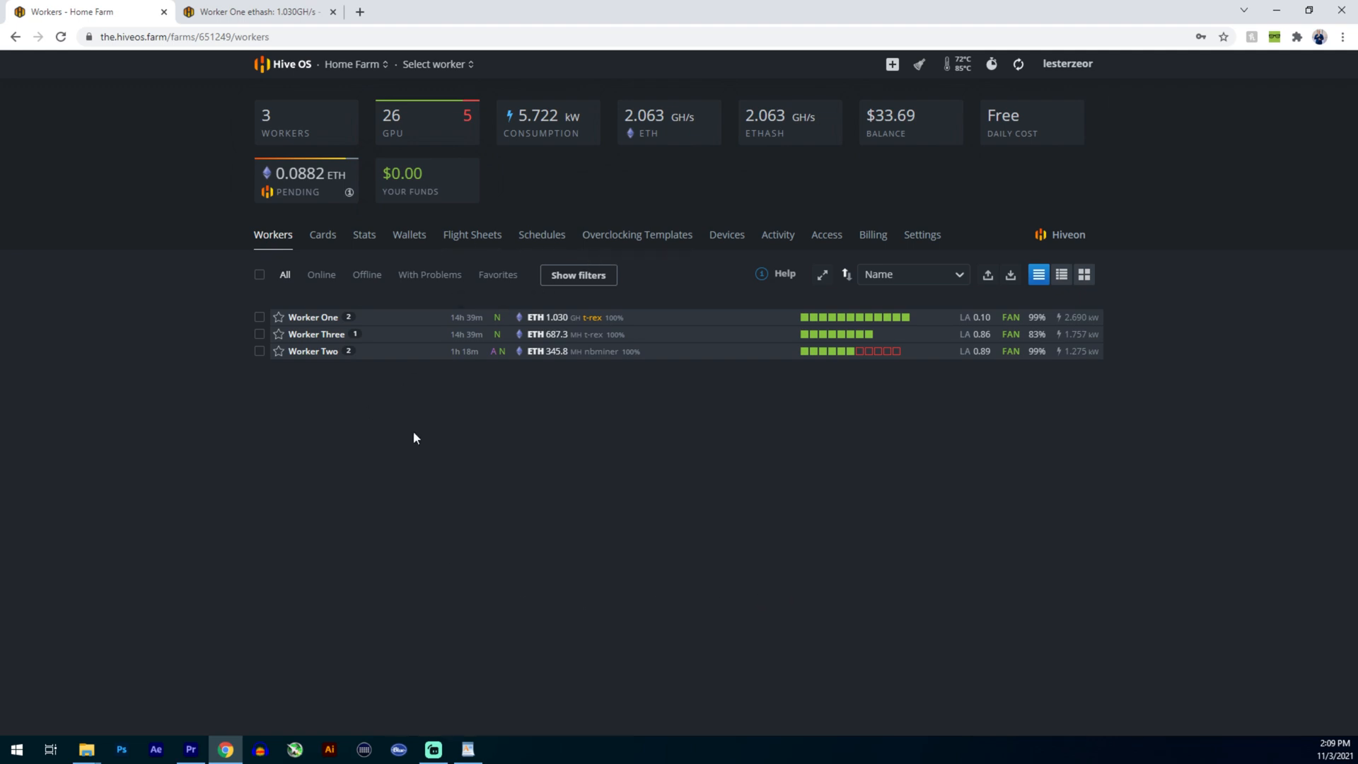
{"action": "left_click", "coordinate": [316, 318]}
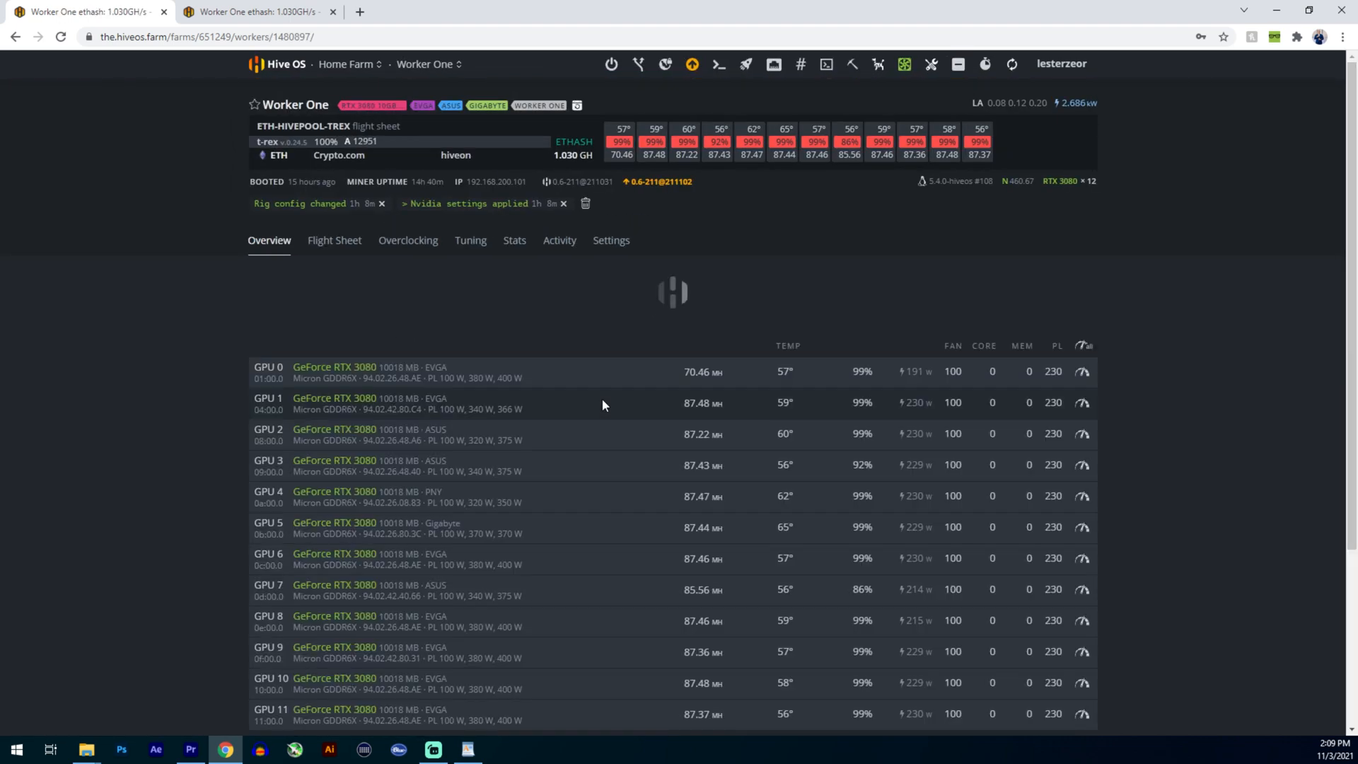
{"action": "scroll", "coordinate": [495, 460], "scroll_direction": "down", "scroll_amount": 3}
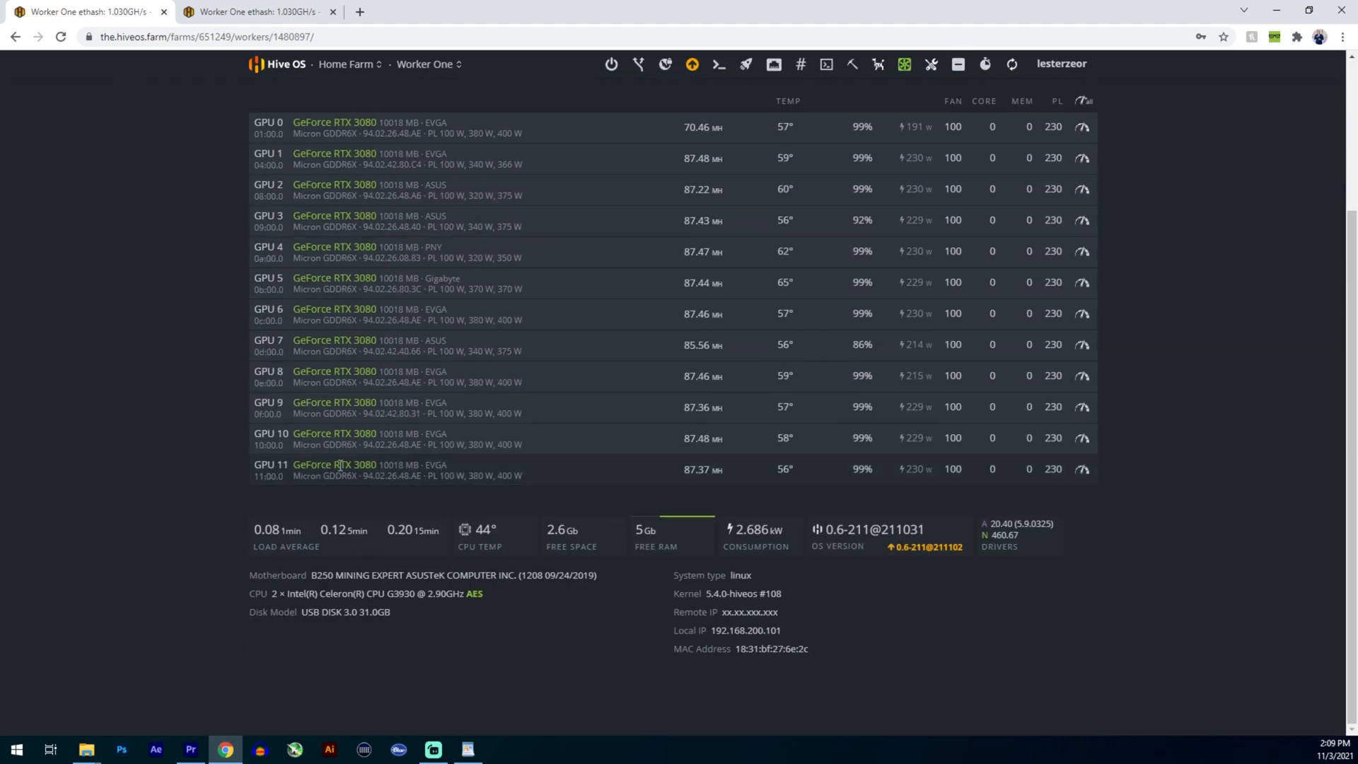
{"action": "scroll", "coordinate": [334, 467], "scroll_direction": "up", "scroll_amount": 3}
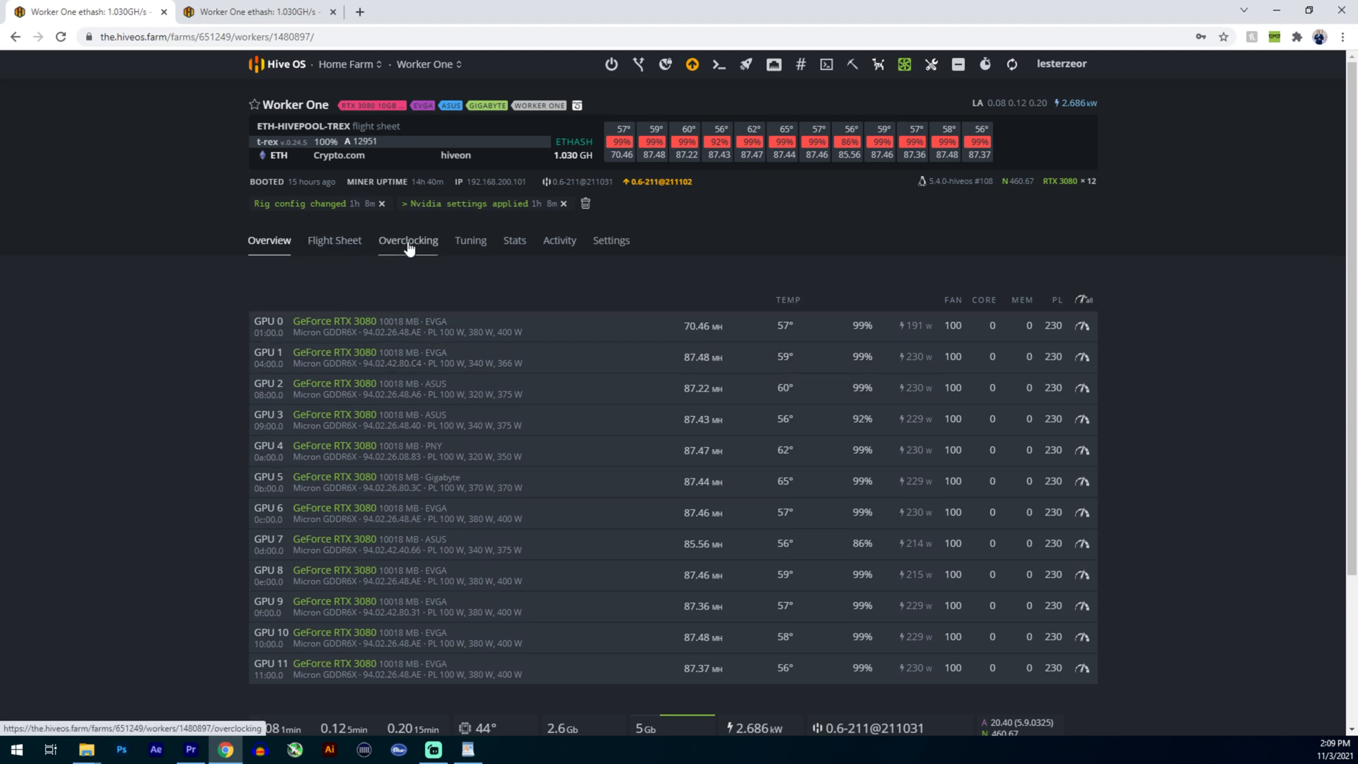
- Set the ethash memory clock to 1000 MHz for all of Worker One's GPUs and save the overclocking settings
{"action": "left_click", "coordinate": [1083, 300]}
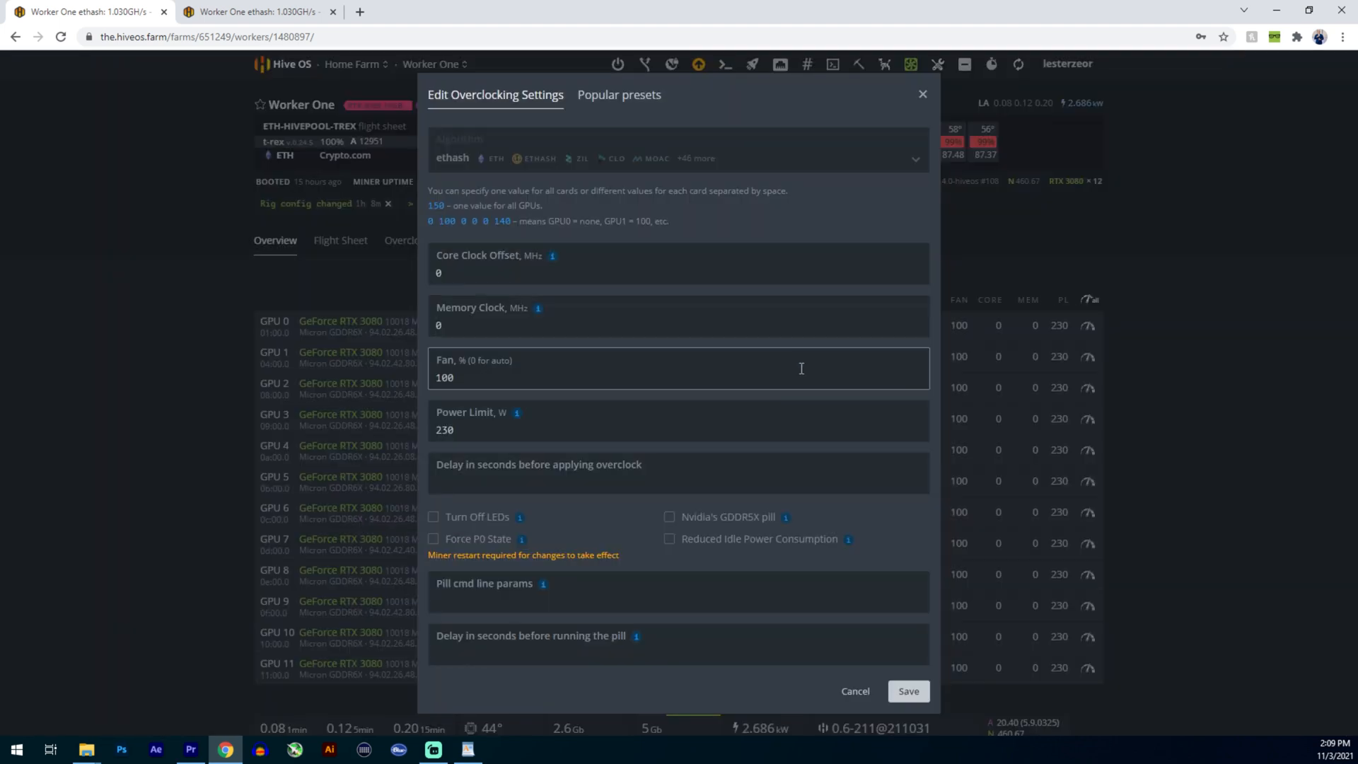
{"action": "left_click", "coordinate": [450, 324]}
{"action": "type", "text": "1000"}
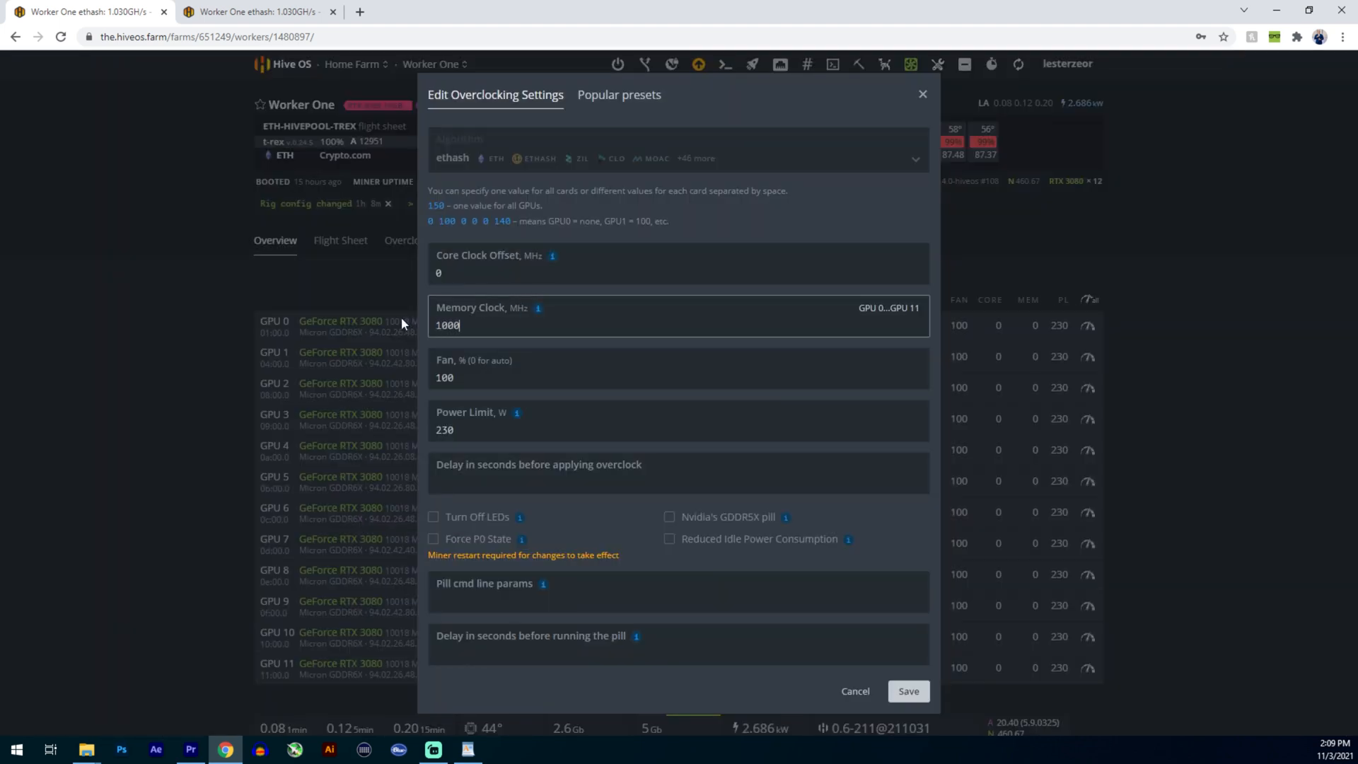
{"action": "left_click", "coordinate": [909, 691]}
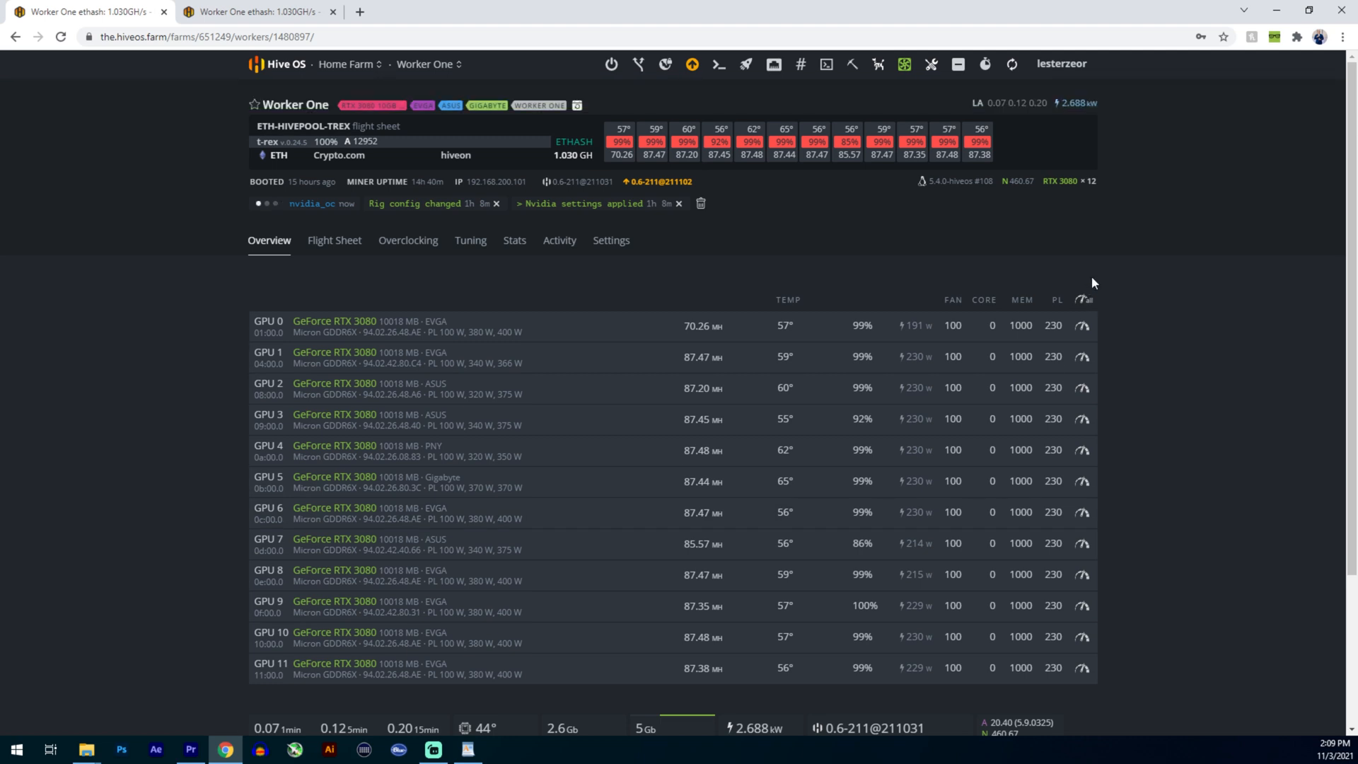
{"action": "left_click", "coordinate": [399, 243]}
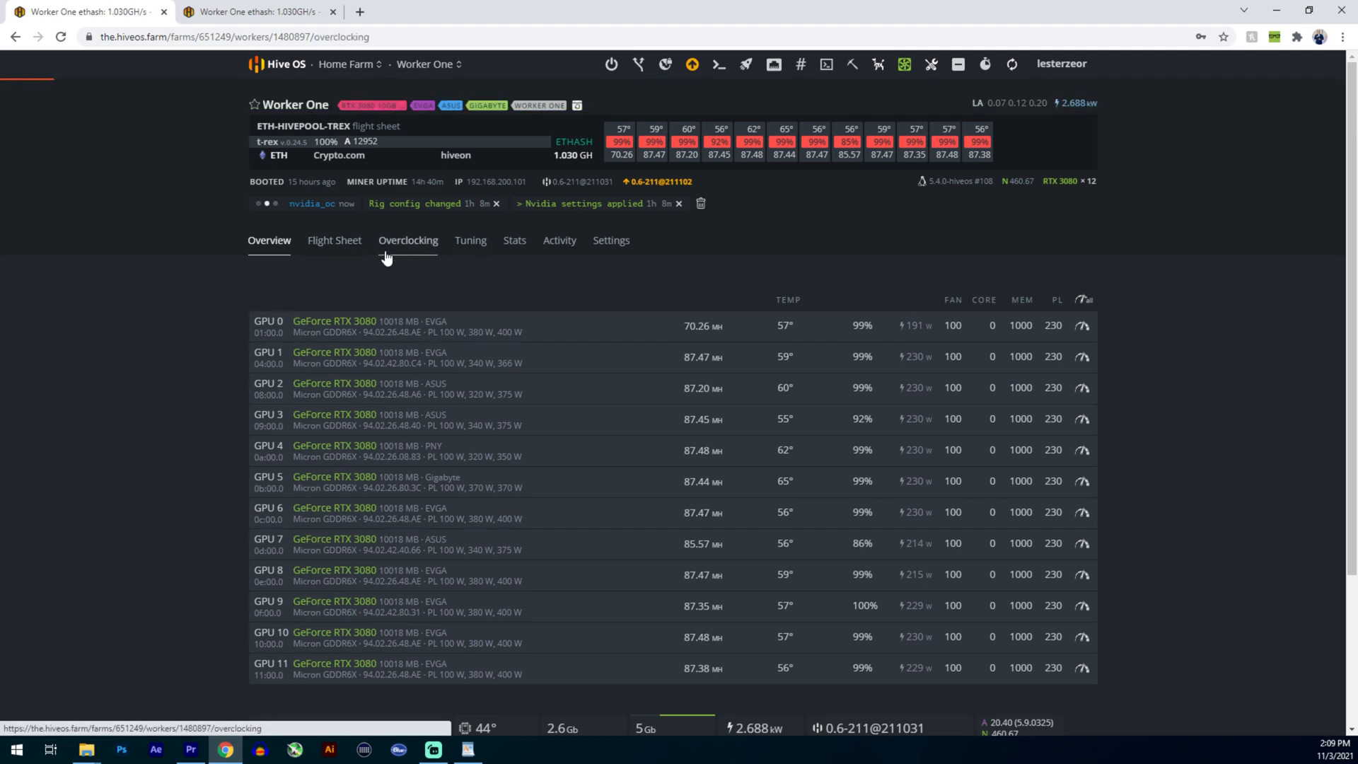
{"action": "left_click", "coordinate": [278, 242]}
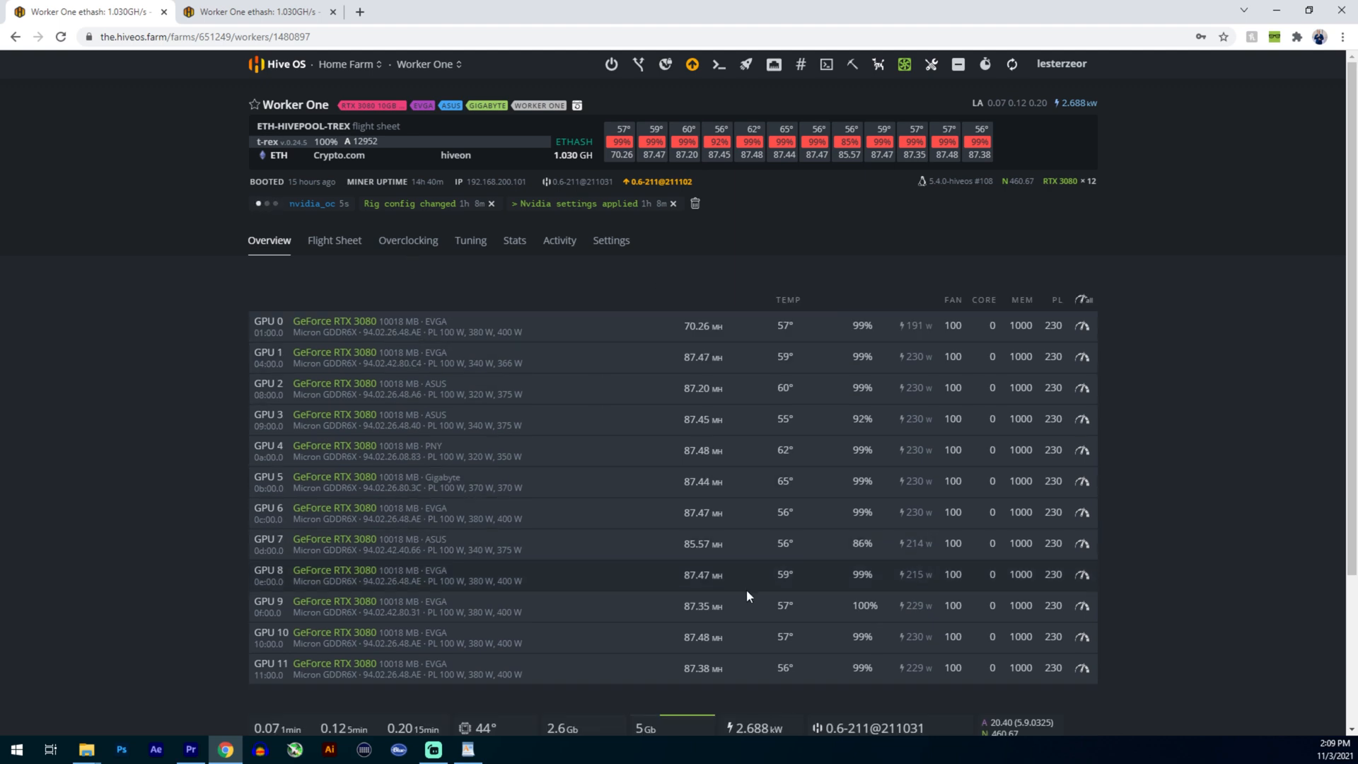
{"action": "left_click", "coordinate": [391, 244]}
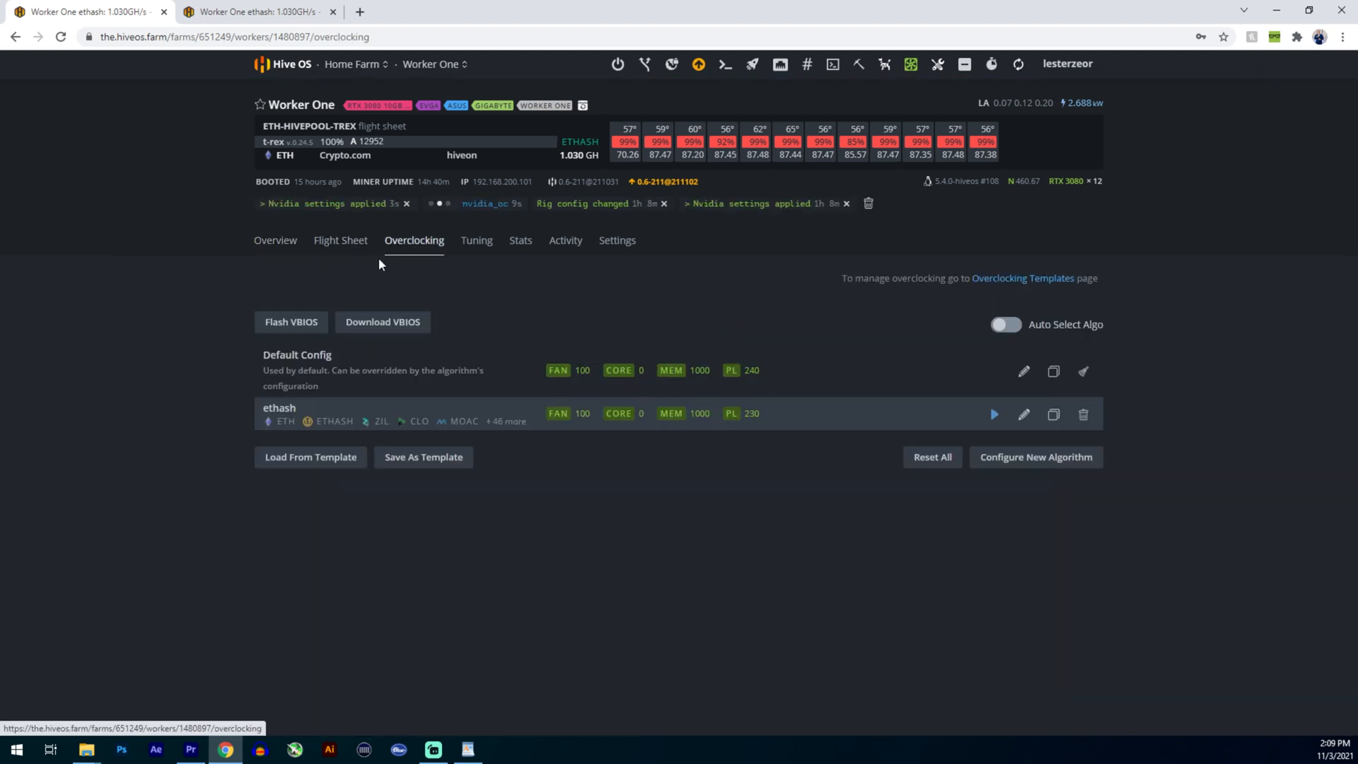
{"action": "left_click", "coordinate": [385, 466]}
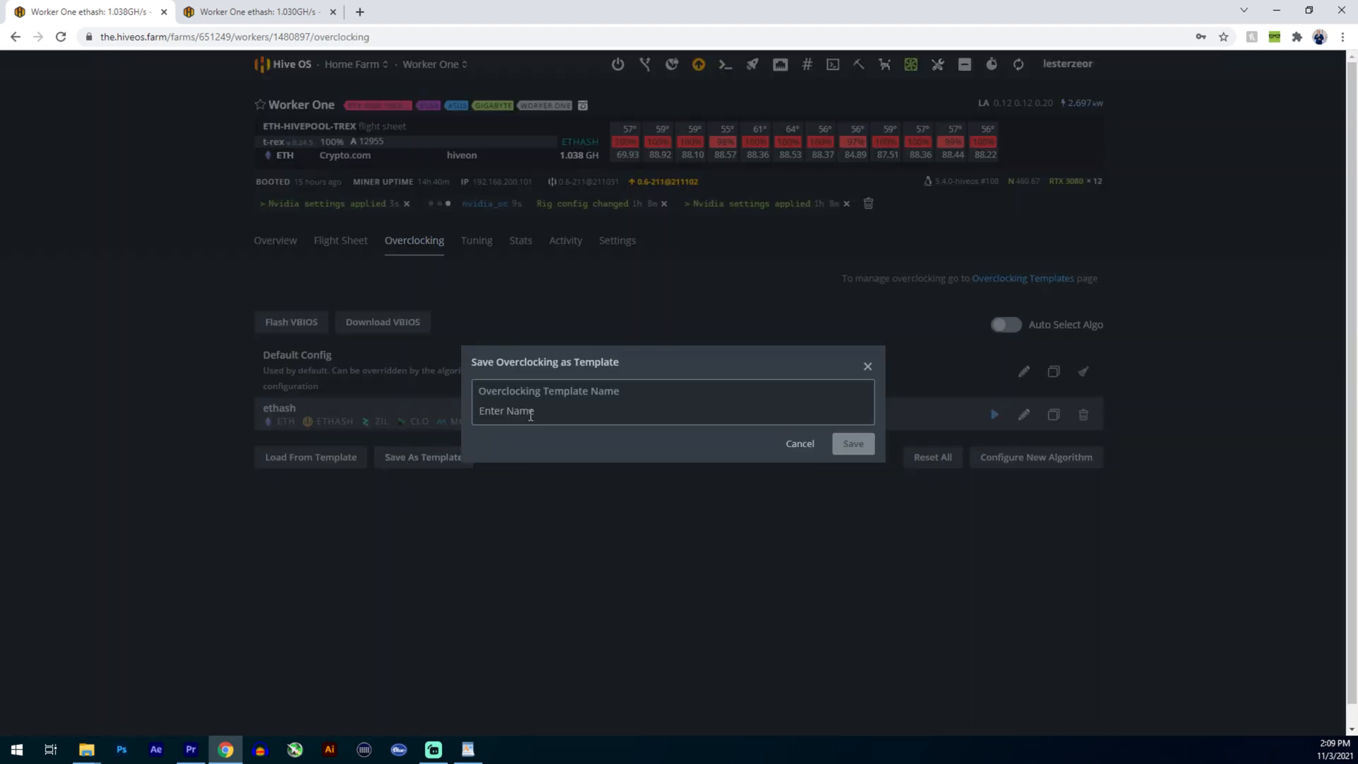
{"action": "type", "text": "12"}
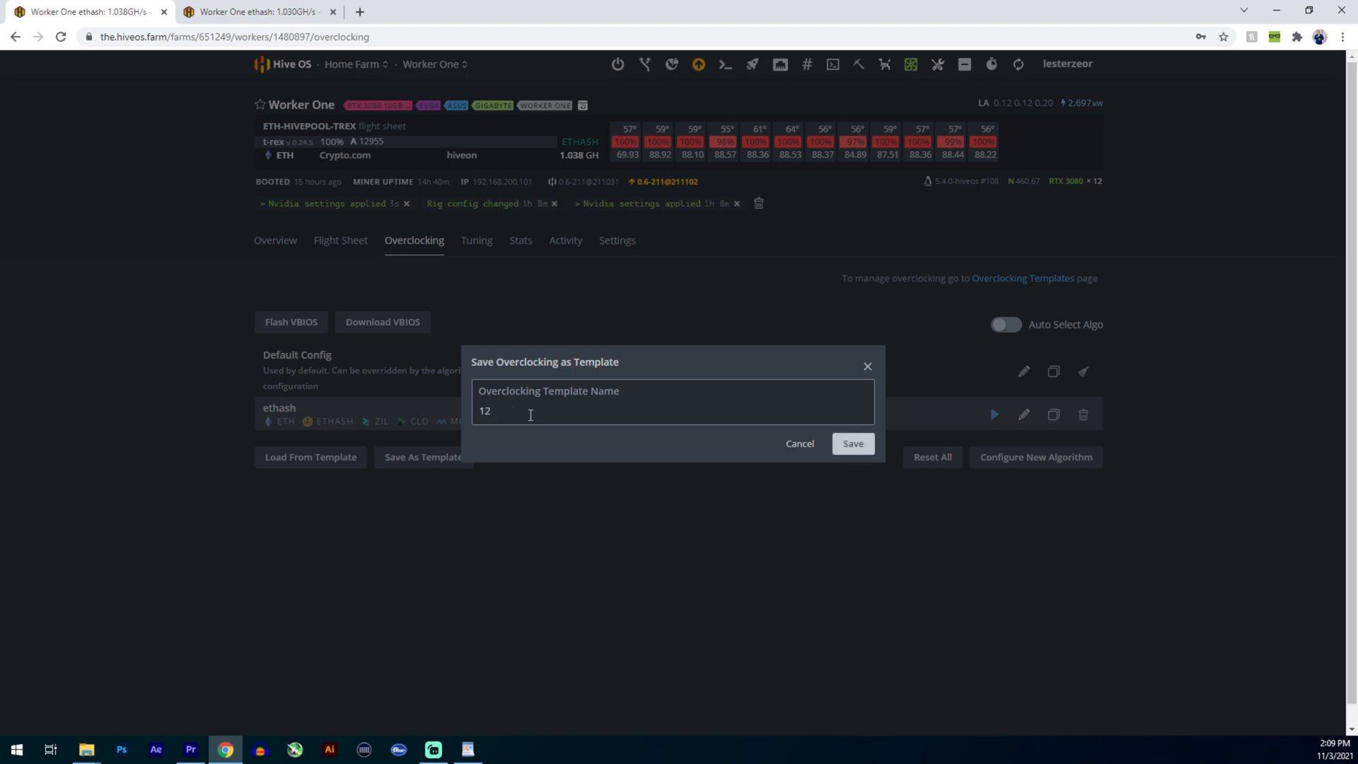
{"action": "key", "text": "BackSpace"}
{"action": "key", "text": "BackSpace"}
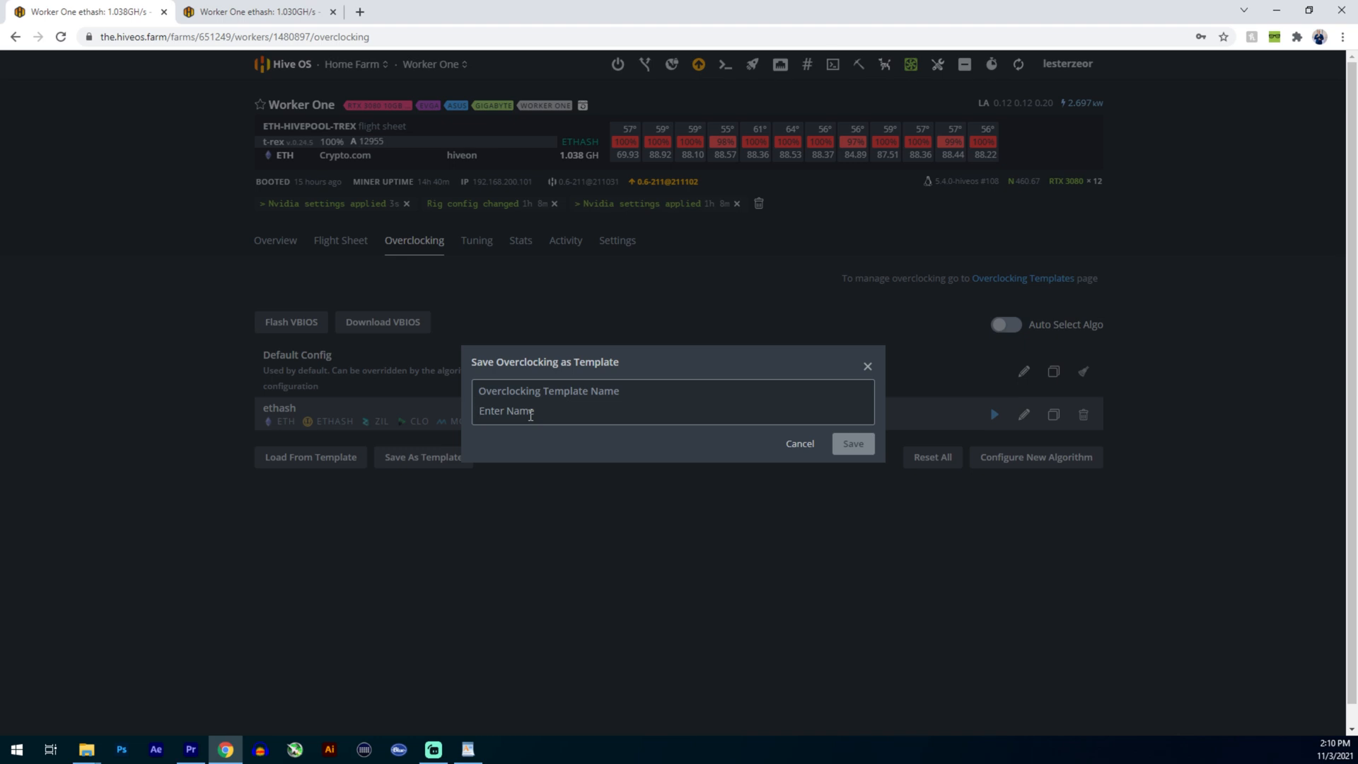
{"action": "type", "text": "worker_o"}
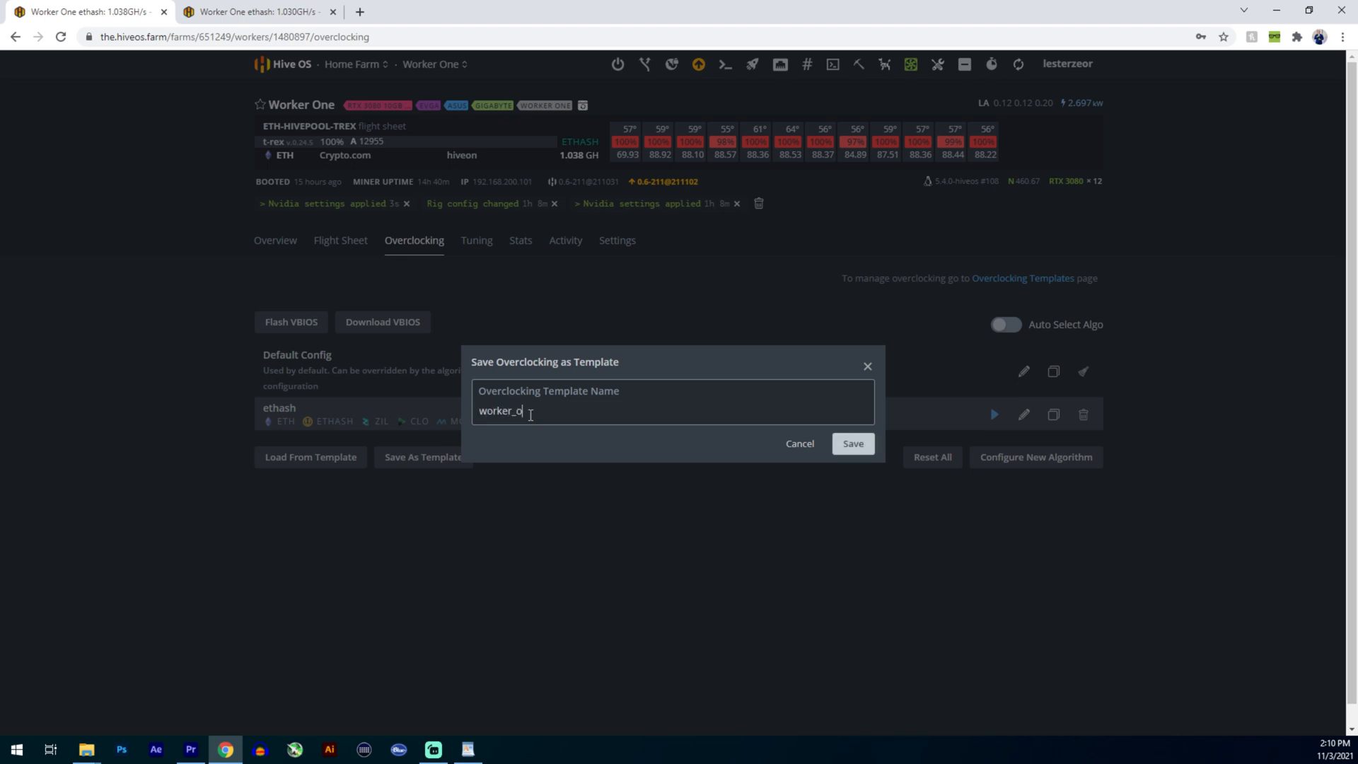
{"action": "type", "text": "ne_3080_oc"}
{"action": "left_click", "coordinate": [867, 366]}
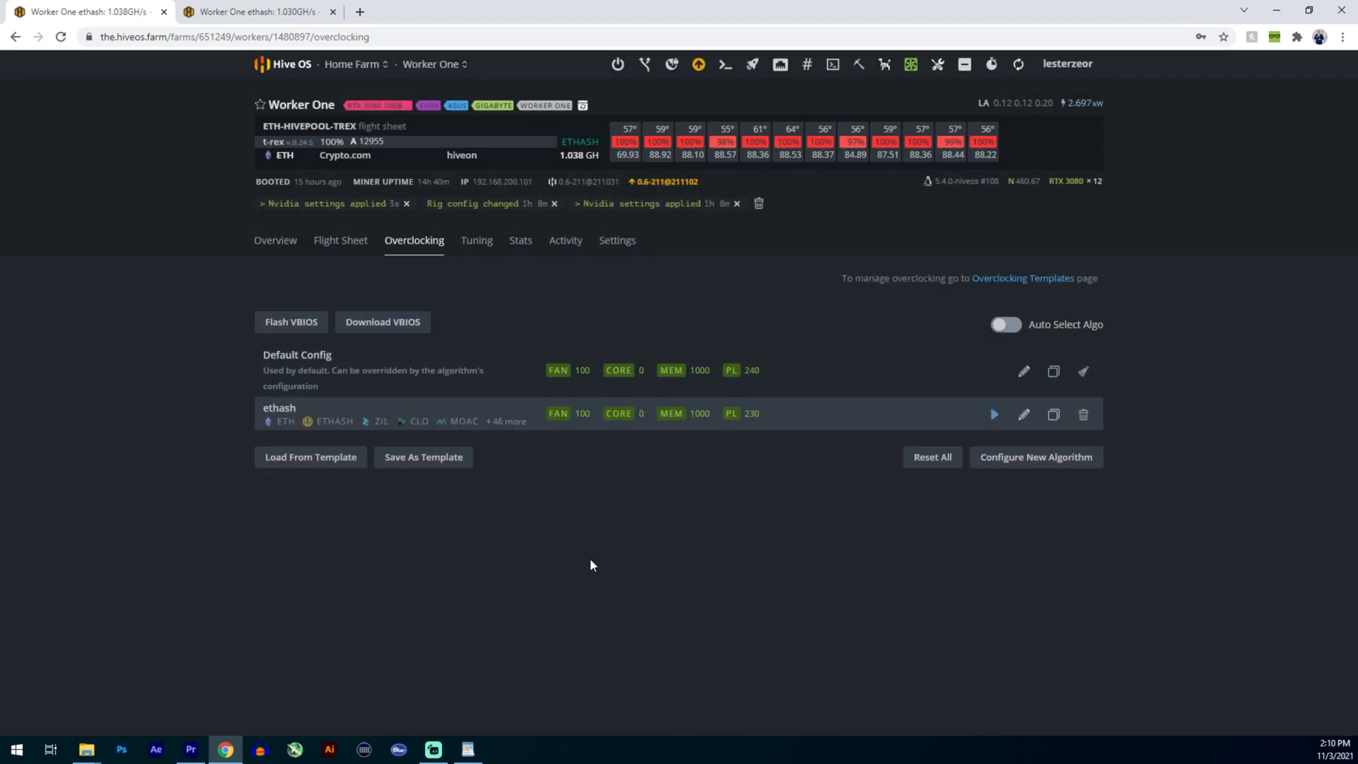
- Review Worker One's hashrate graphs and per-GPU hashrates in its overview
{"action": "left_click", "coordinate": [293, 242]}
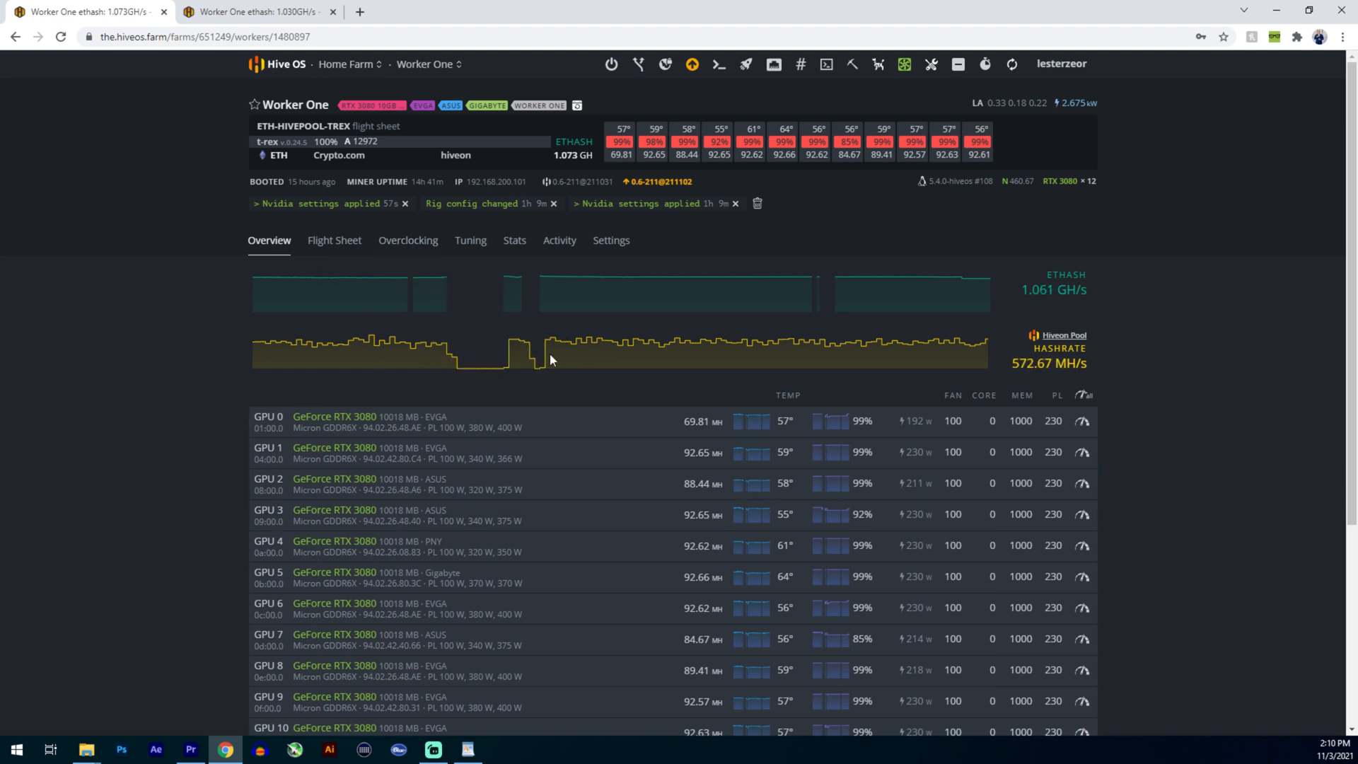
{"action": "left_click", "coordinate": [414, 241]}
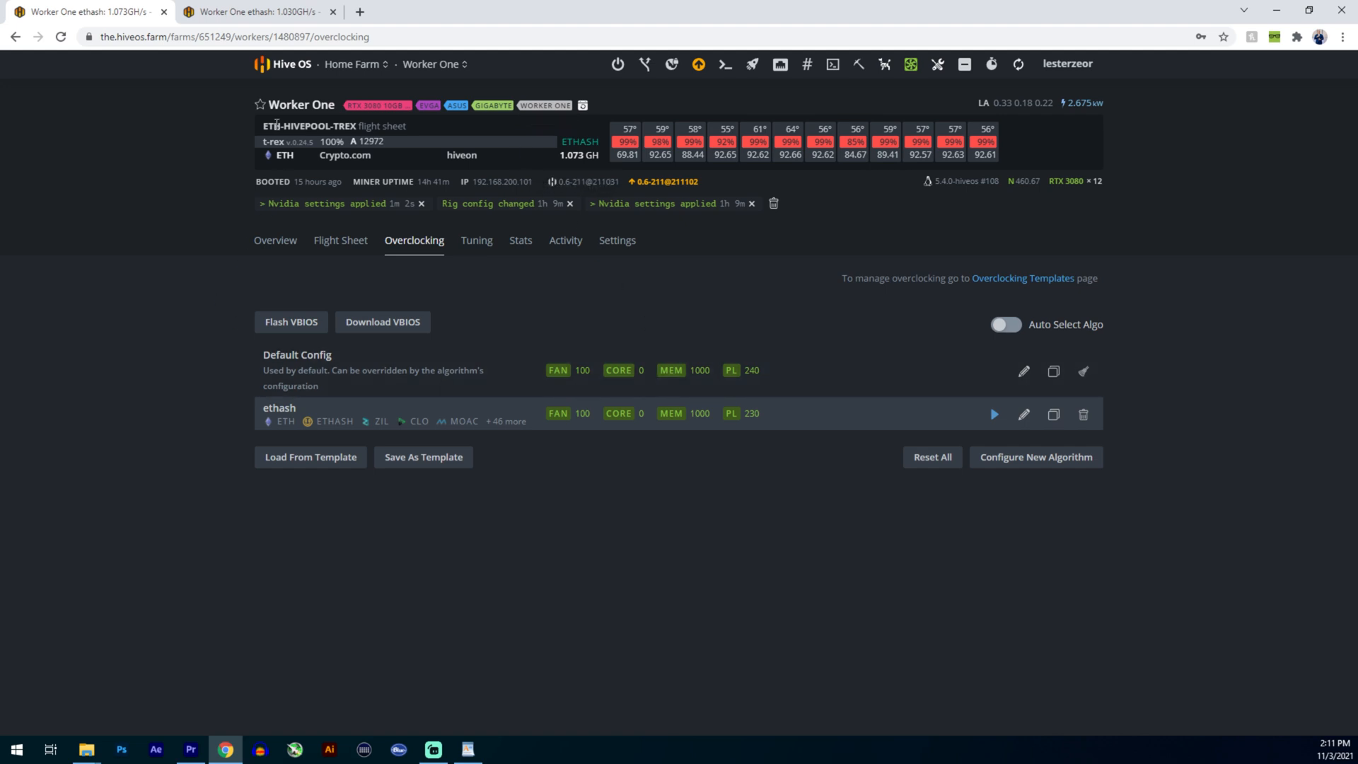
- Create a yellow tag named "worker five" and add it to Worker One's tags in its settings
{"action": "left_click", "coordinate": [618, 244]}
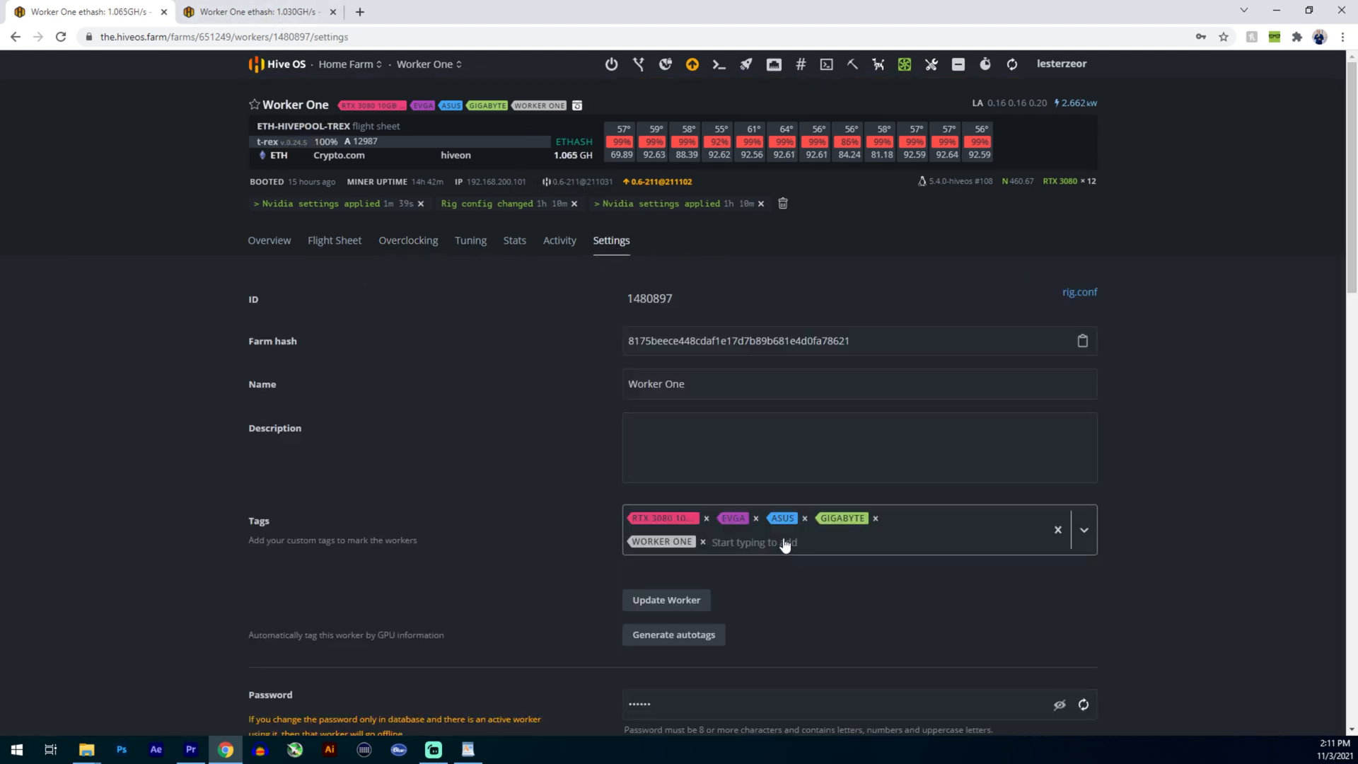
{"action": "left_click", "coordinate": [792, 547]}
{"action": "type", "text": "worker"}
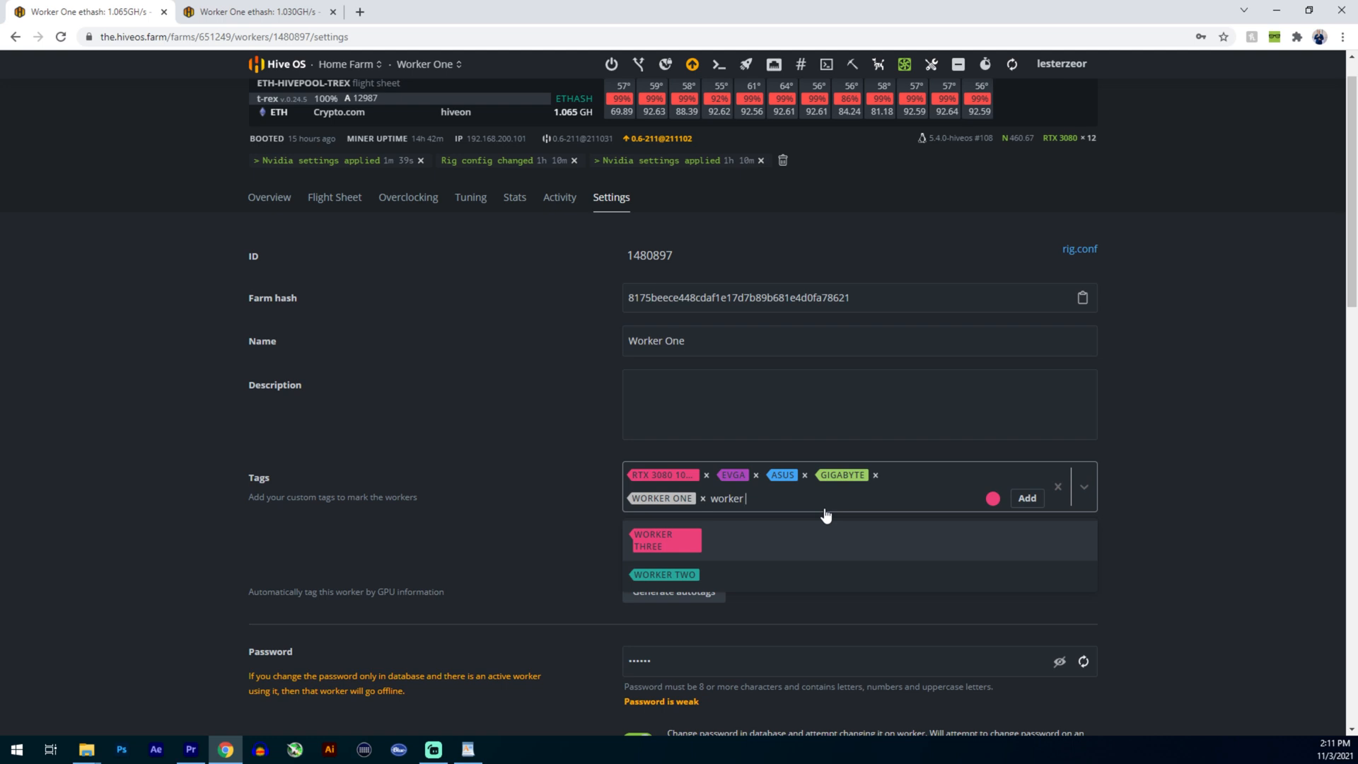
{"action": "type", "text": " five"}
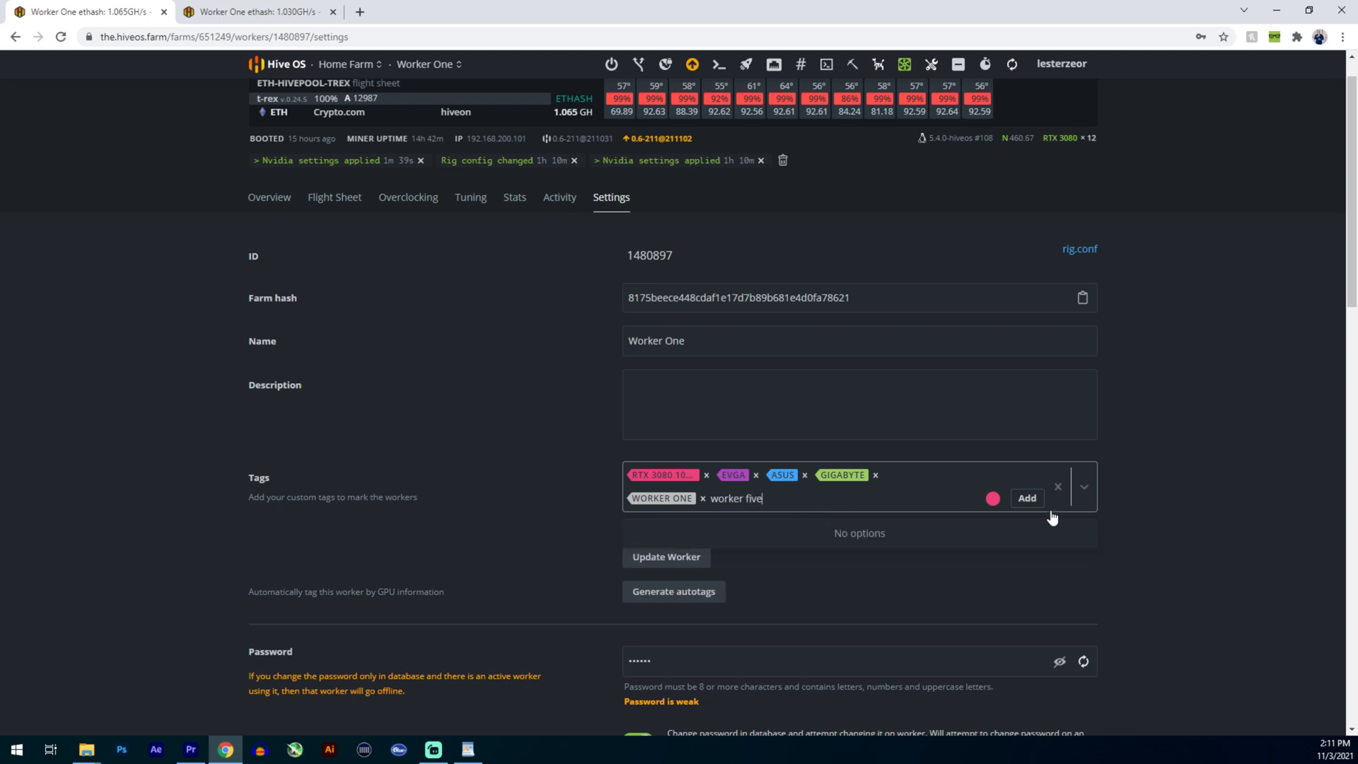
{"action": "left_click", "coordinate": [993, 498]}
{"action": "left_click", "coordinate": [865, 523]}
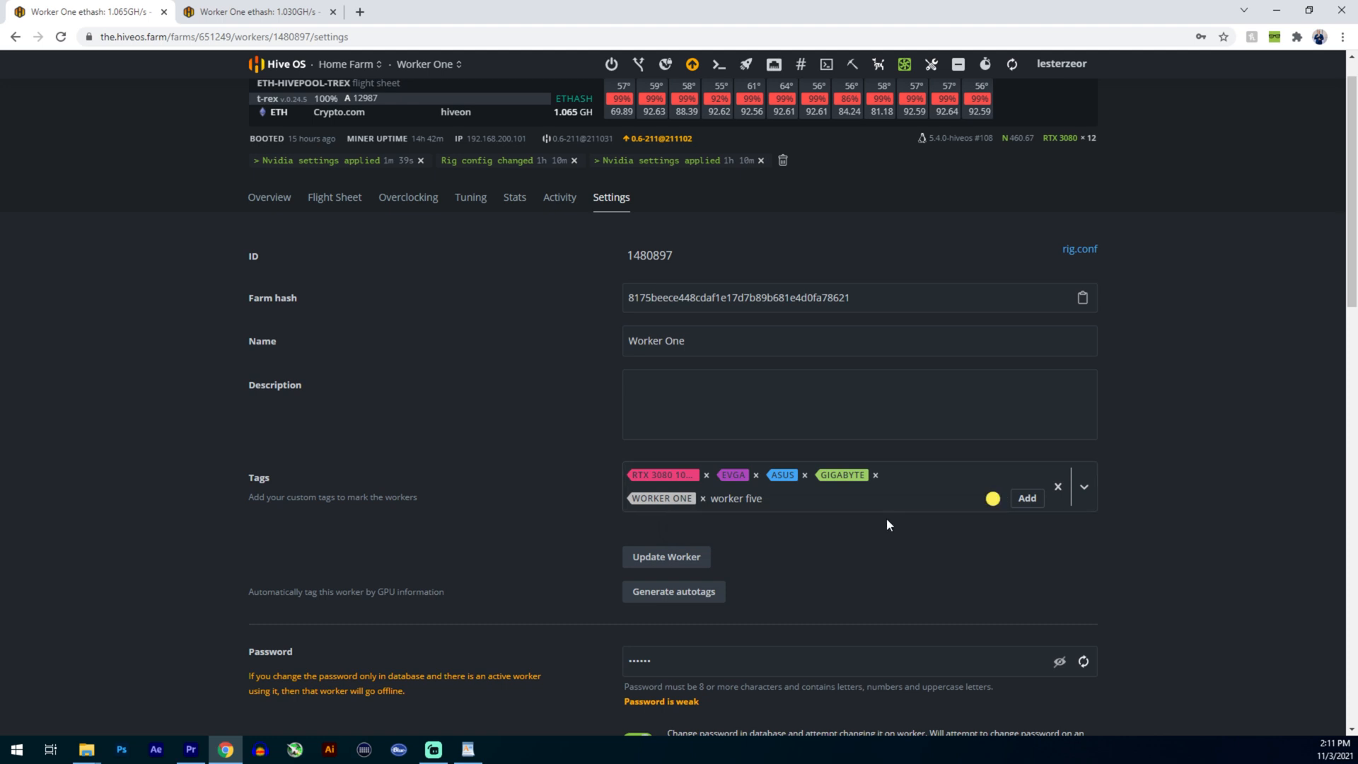
{"action": "left_click", "coordinate": [1027, 498]}
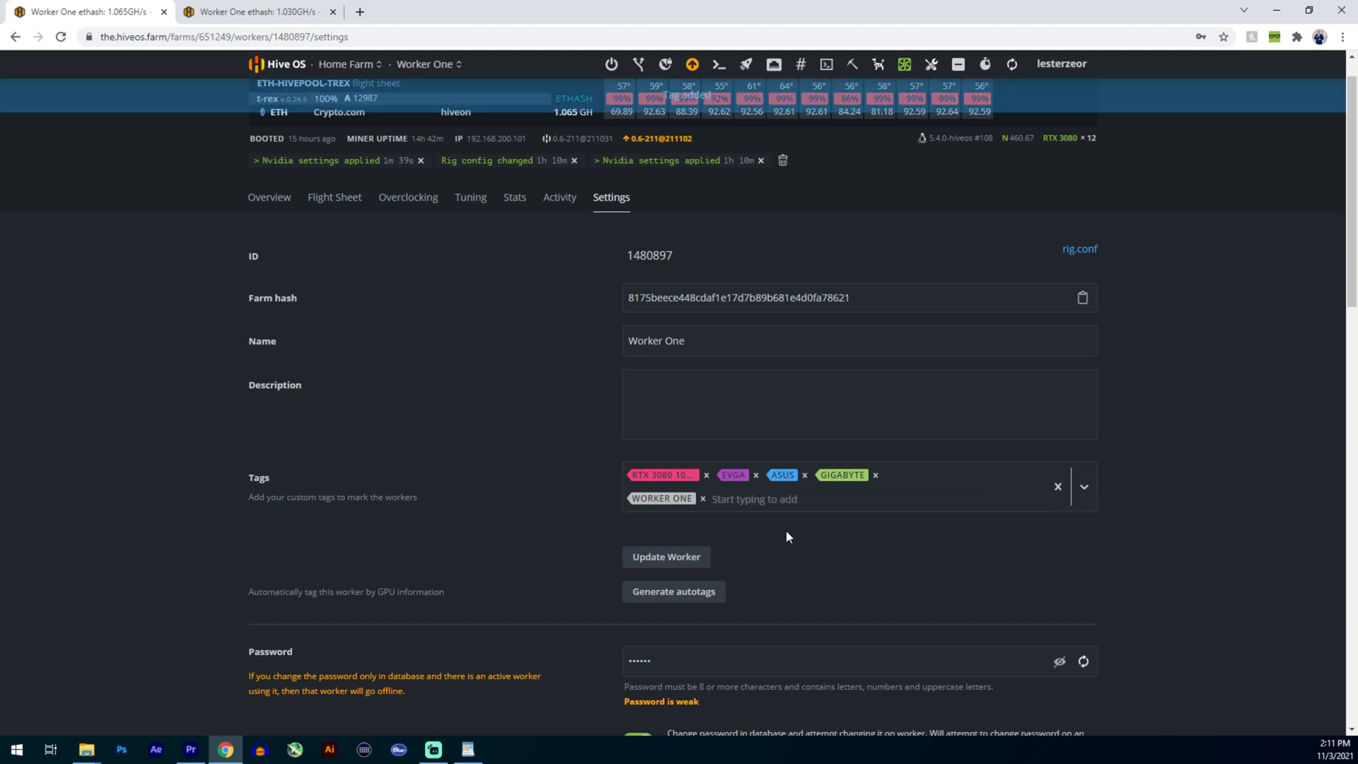
{"action": "scroll", "coordinate": [583, 481], "scroll_direction": "down", "scroll_amount": 2}
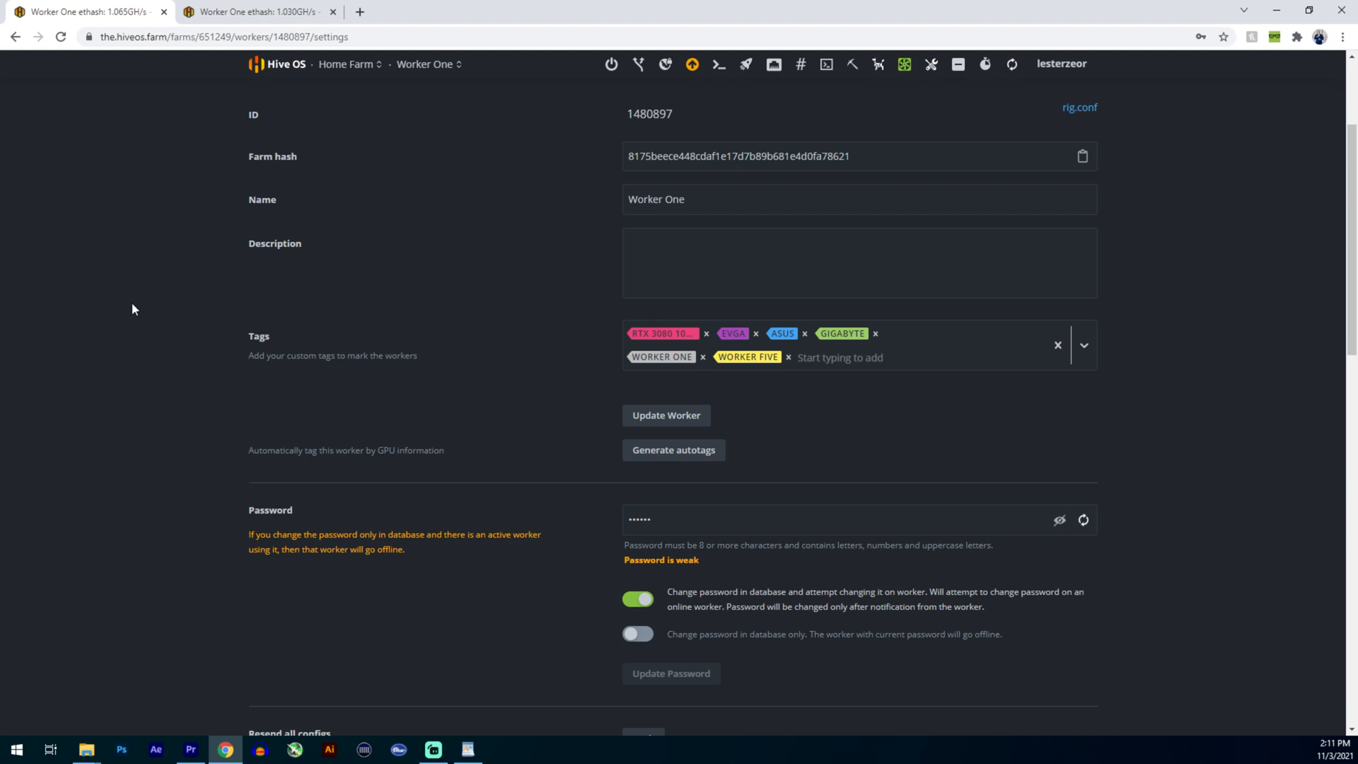
{"action": "scroll", "coordinate": [361, 214], "scroll_direction": "up", "scroll_amount": 3}
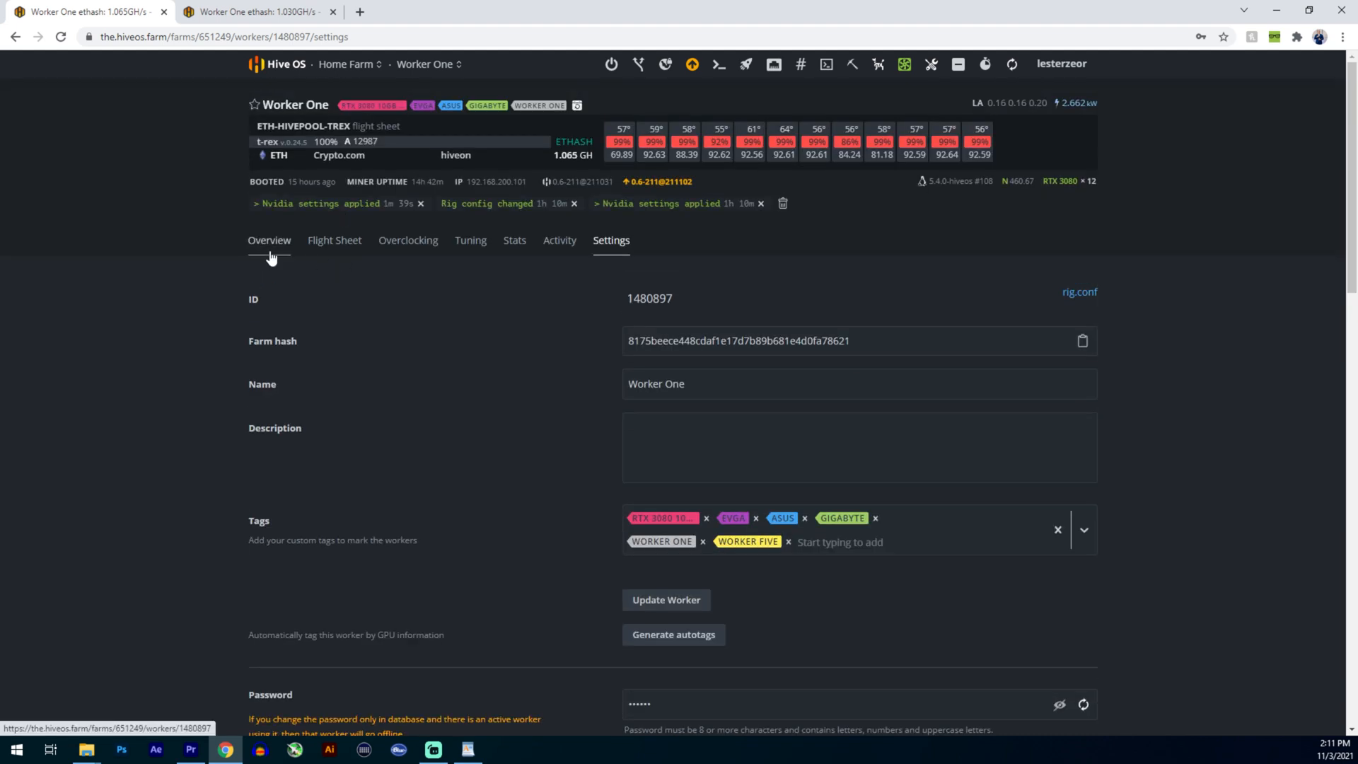
- Open Worker One's ETH-HIVEPOOL-TREX flight sheet for editing and check which wallets it offers
{"action": "left_click", "coordinate": [334, 242]}
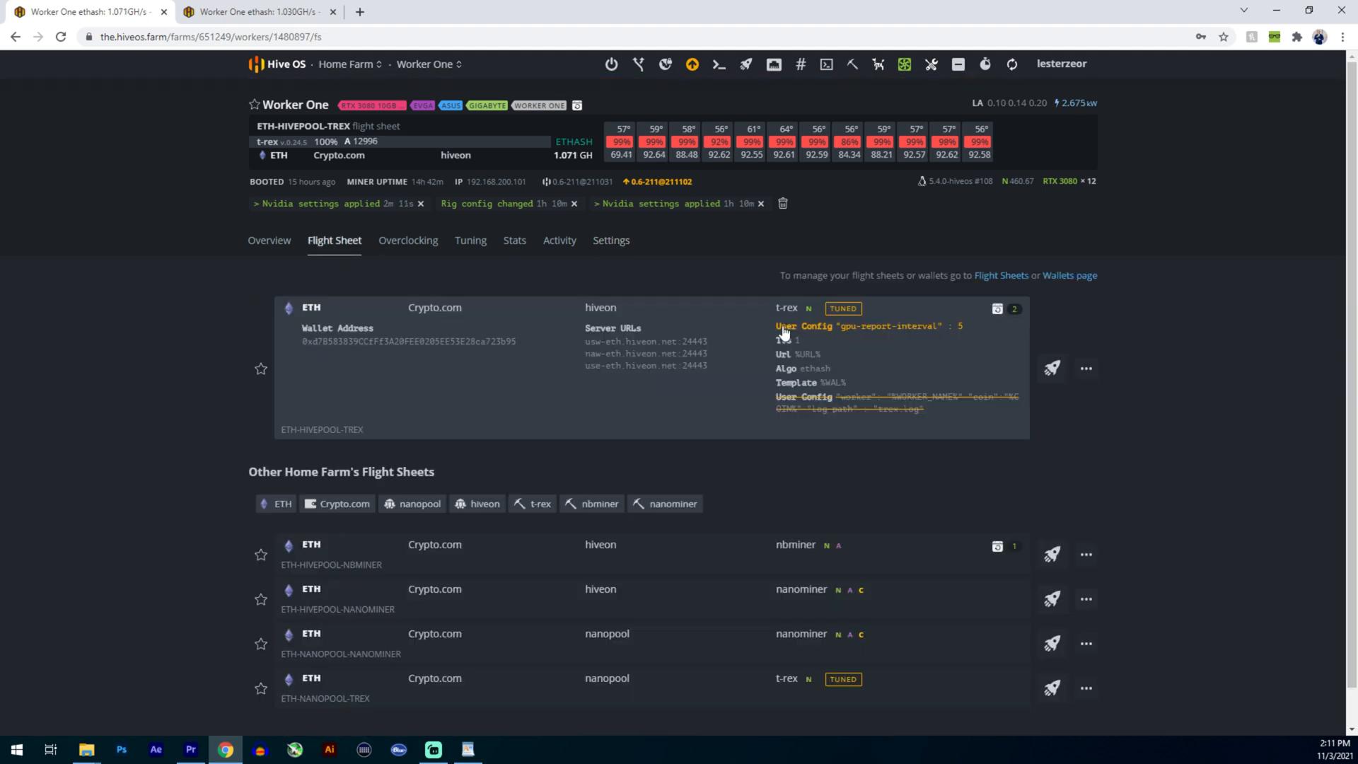
{"action": "left_click", "coordinate": [1086, 369]}
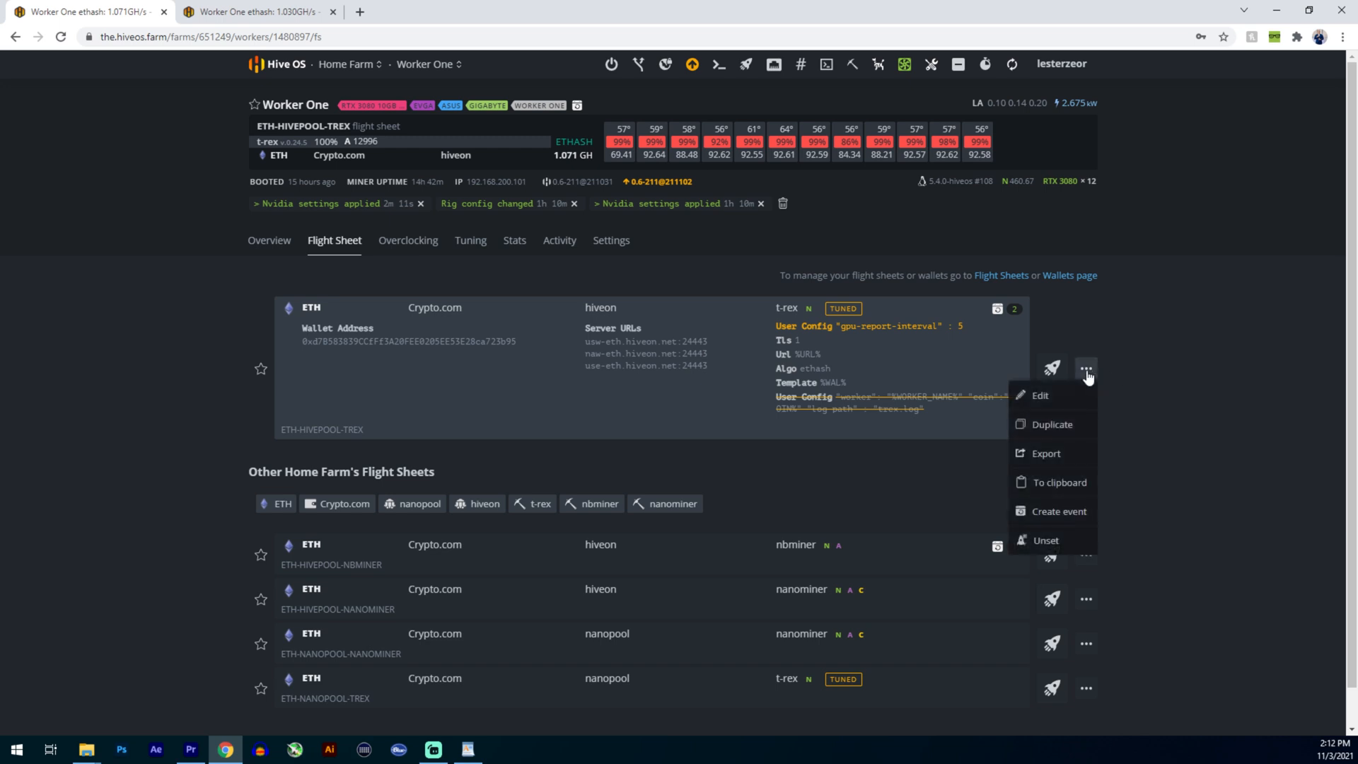
{"action": "left_click", "coordinate": [1055, 398]}
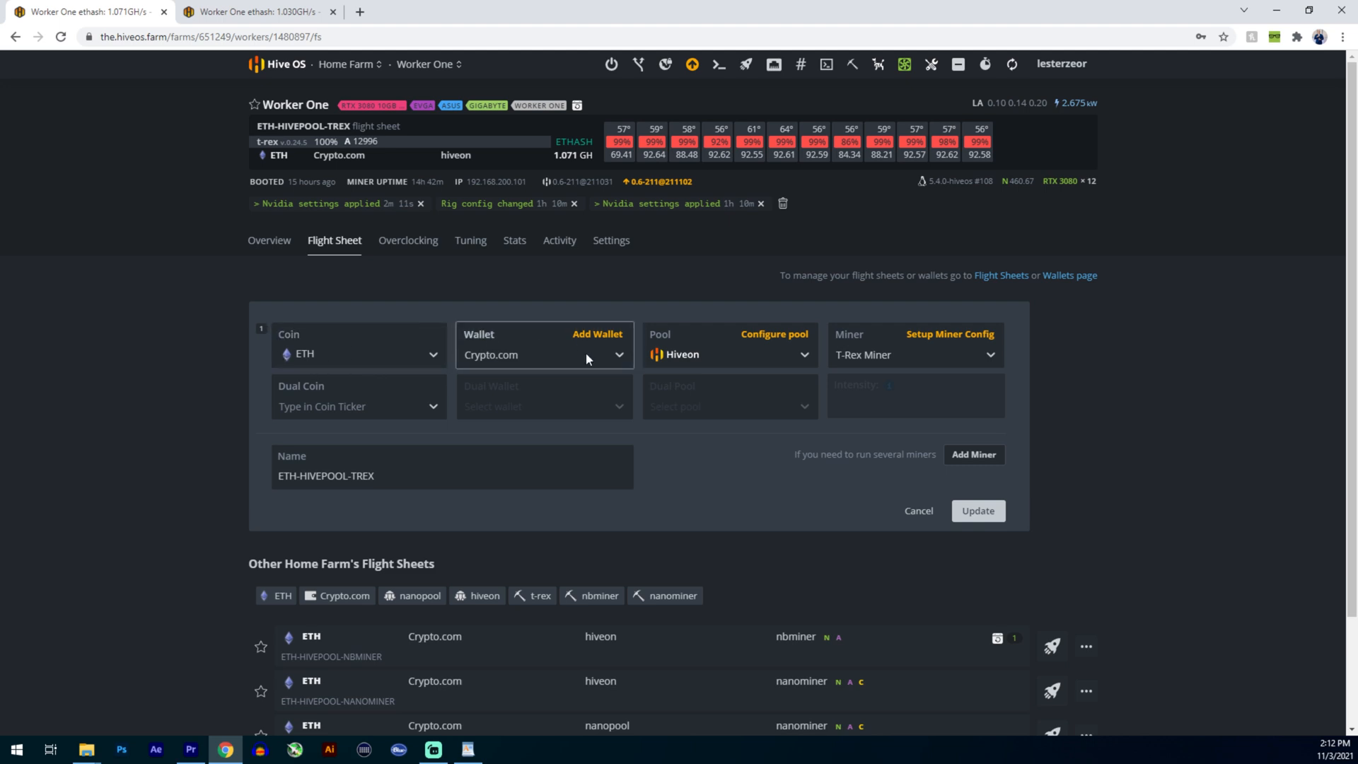
{"action": "left_click", "coordinate": [523, 355]}
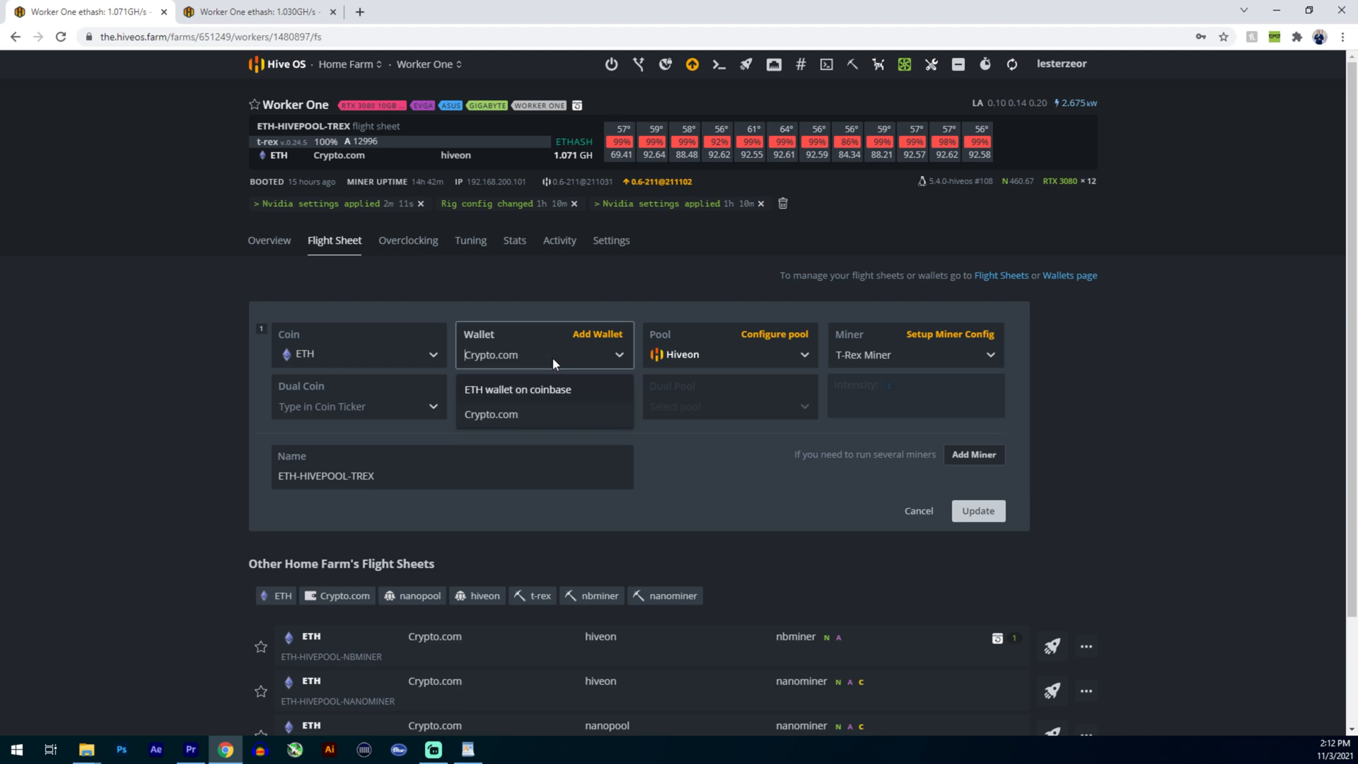
{"action": "left_click", "coordinate": [613, 354]}
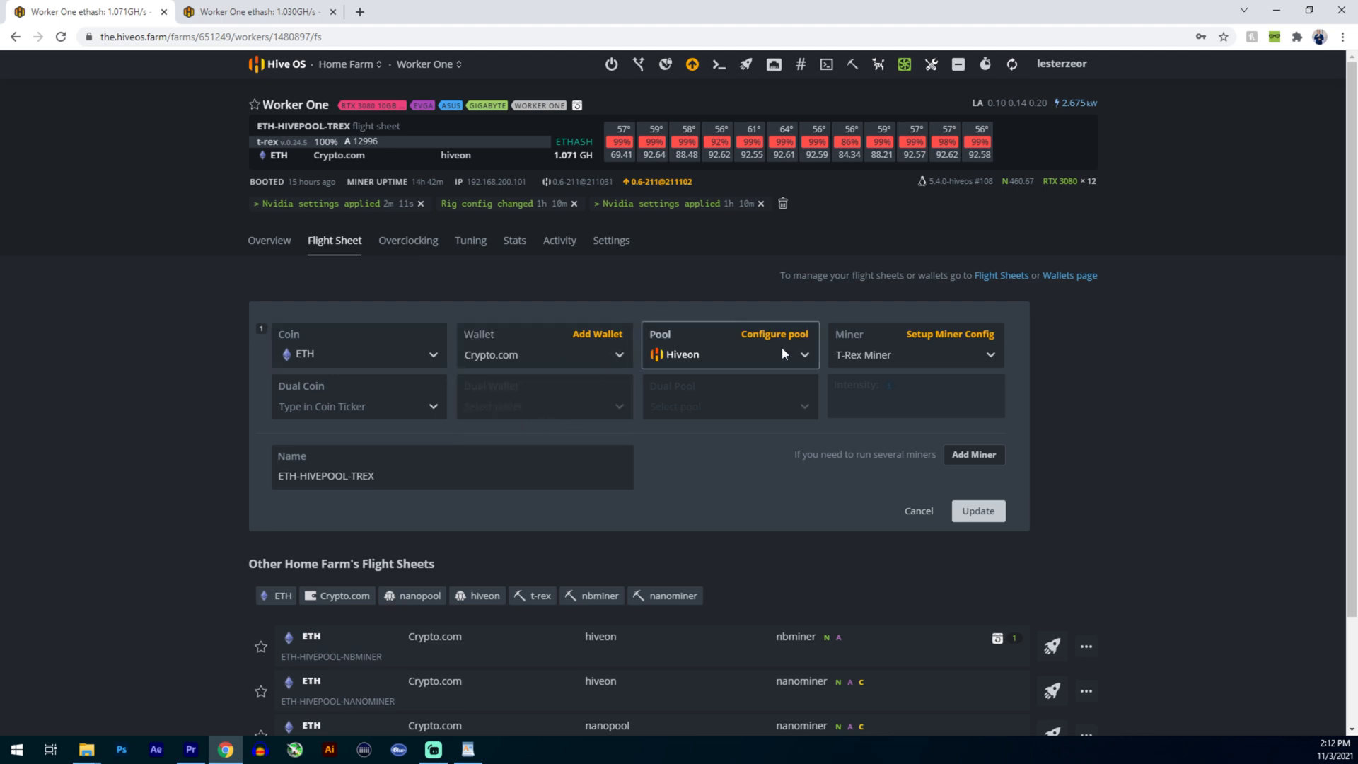
- Dismiss the overclocking template chooser and open Home Farm's list of wallets
{"action": "left_click", "coordinate": [268, 13]}
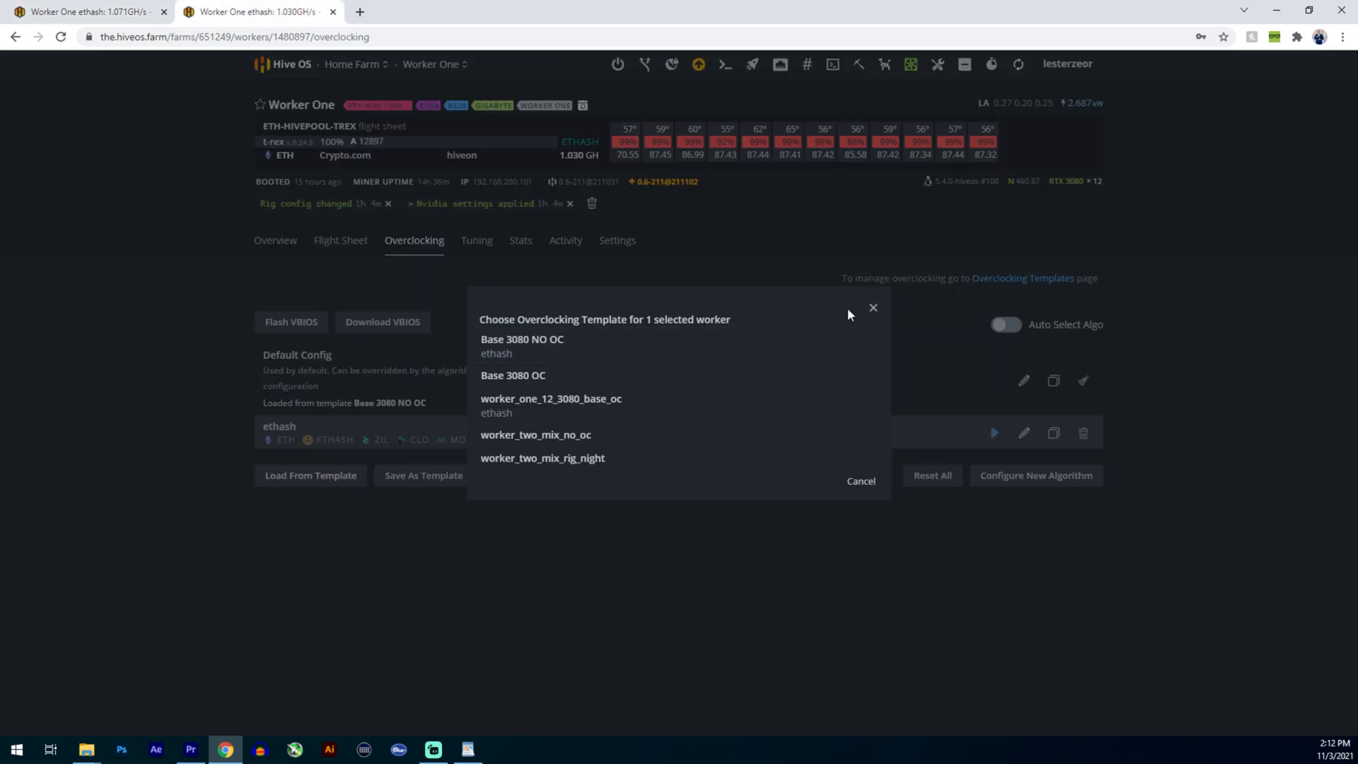
{"action": "left_click", "coordinate": [878, 307]}
{"action": "left_click", "coordinate": [346, 63]}
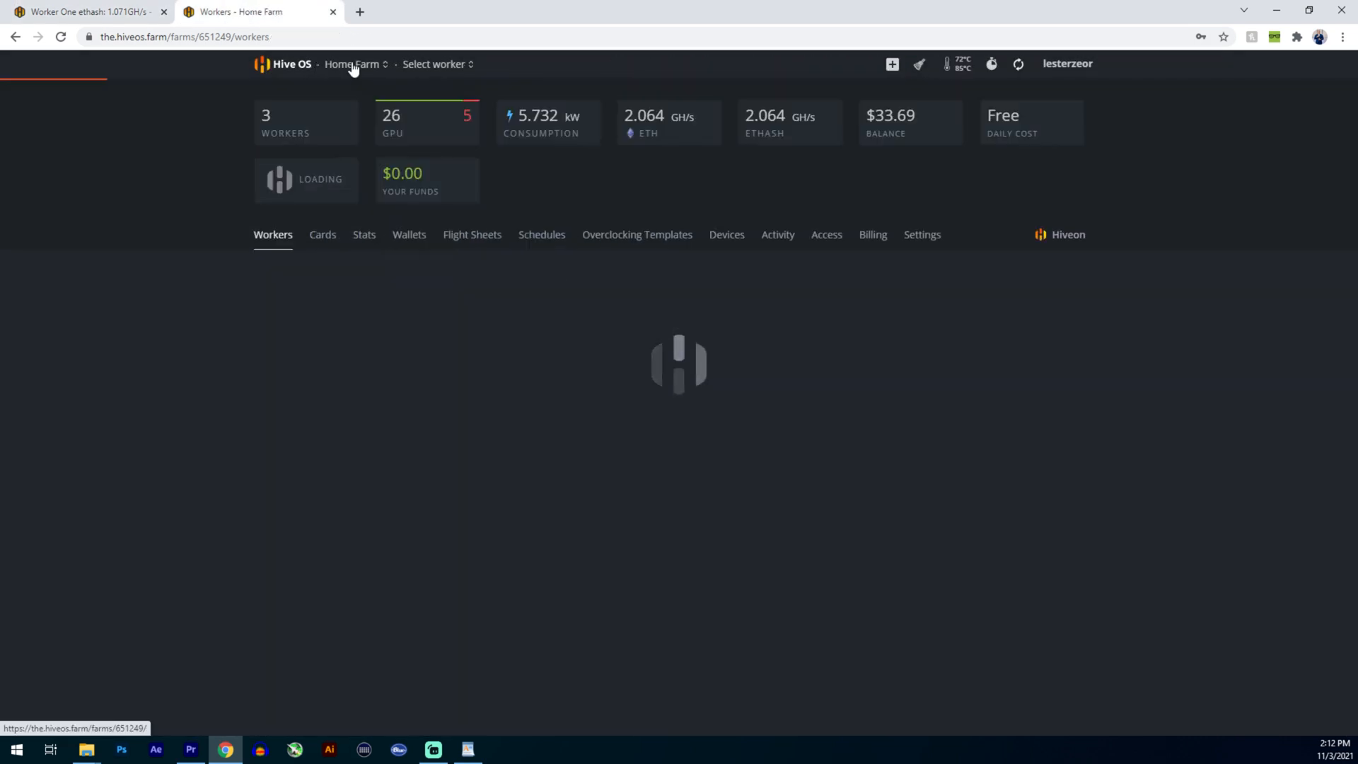
{"action": "left_click", "coordinate": [411, 239]}
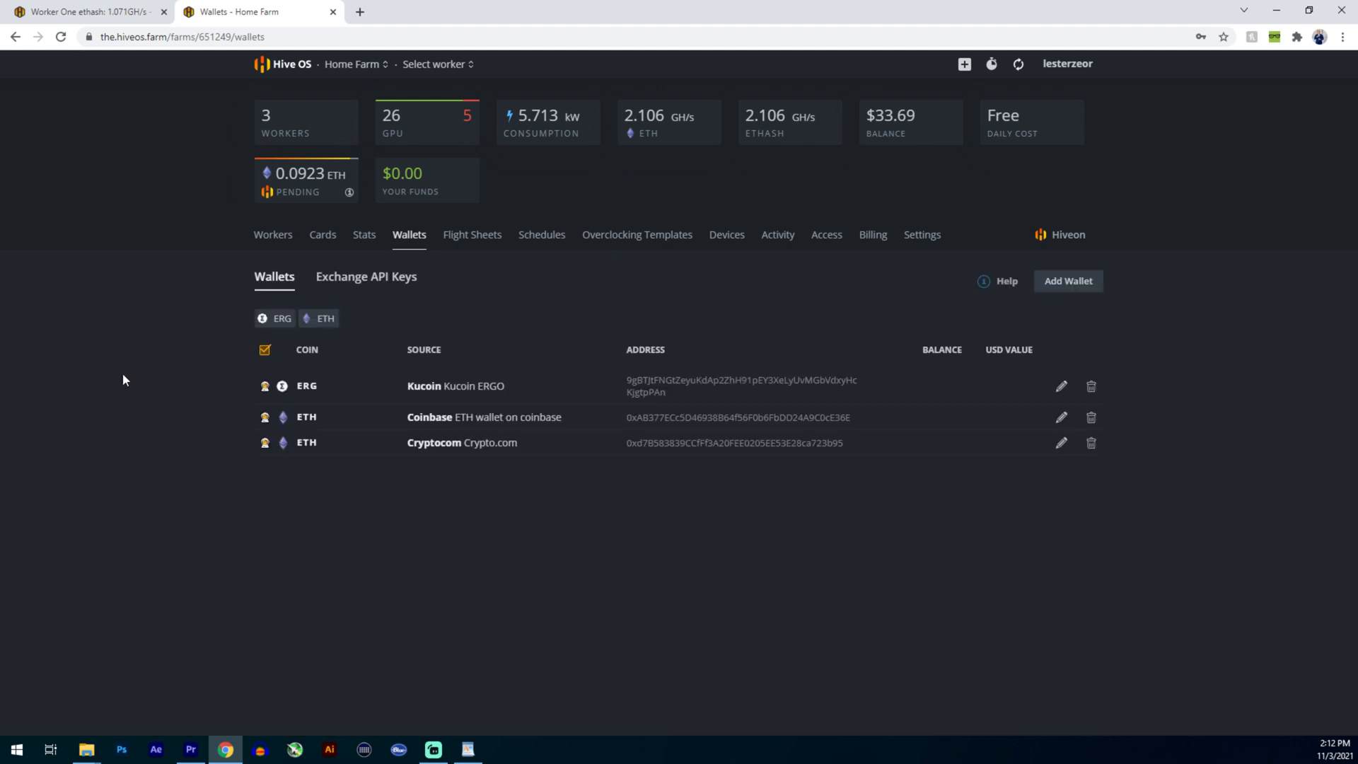
- Start a new wallet with ETH as its coin, review the address, name and source fields, and discard it
{"action": "left_click", "coordinate": [1067, 283]}
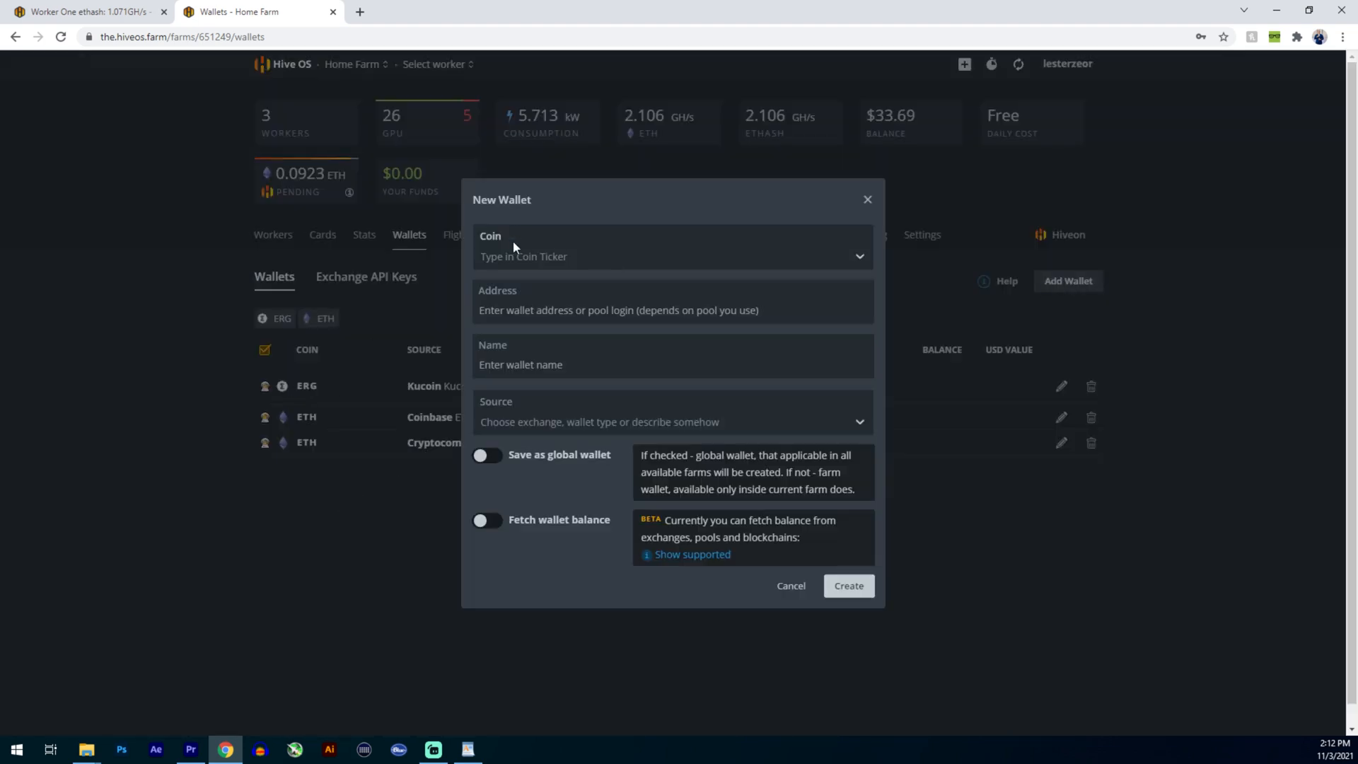
{"action": "left_click", "coordinate": [536, 259]}
{"action": "left_click", "coordinate": [525, 315]}
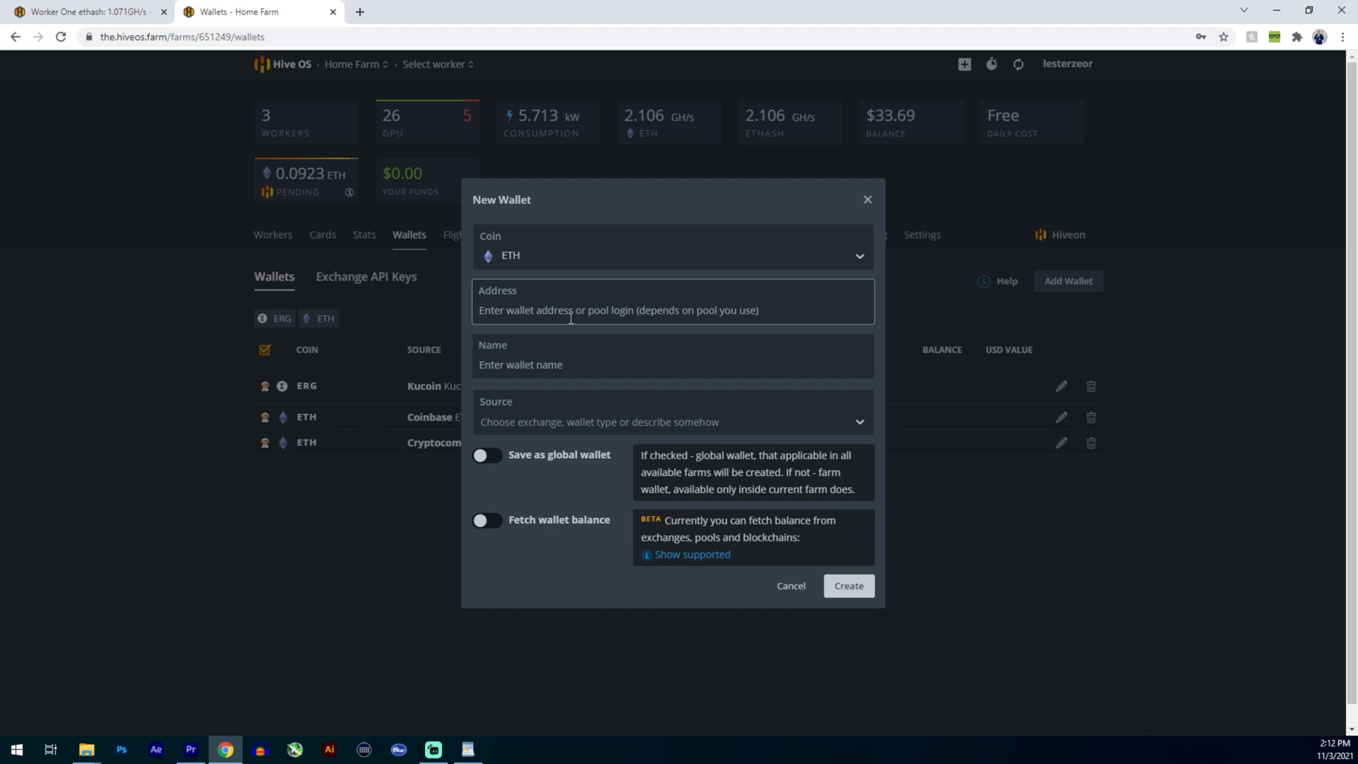
{"action": "left_click", "coordinate": [515, 354]}
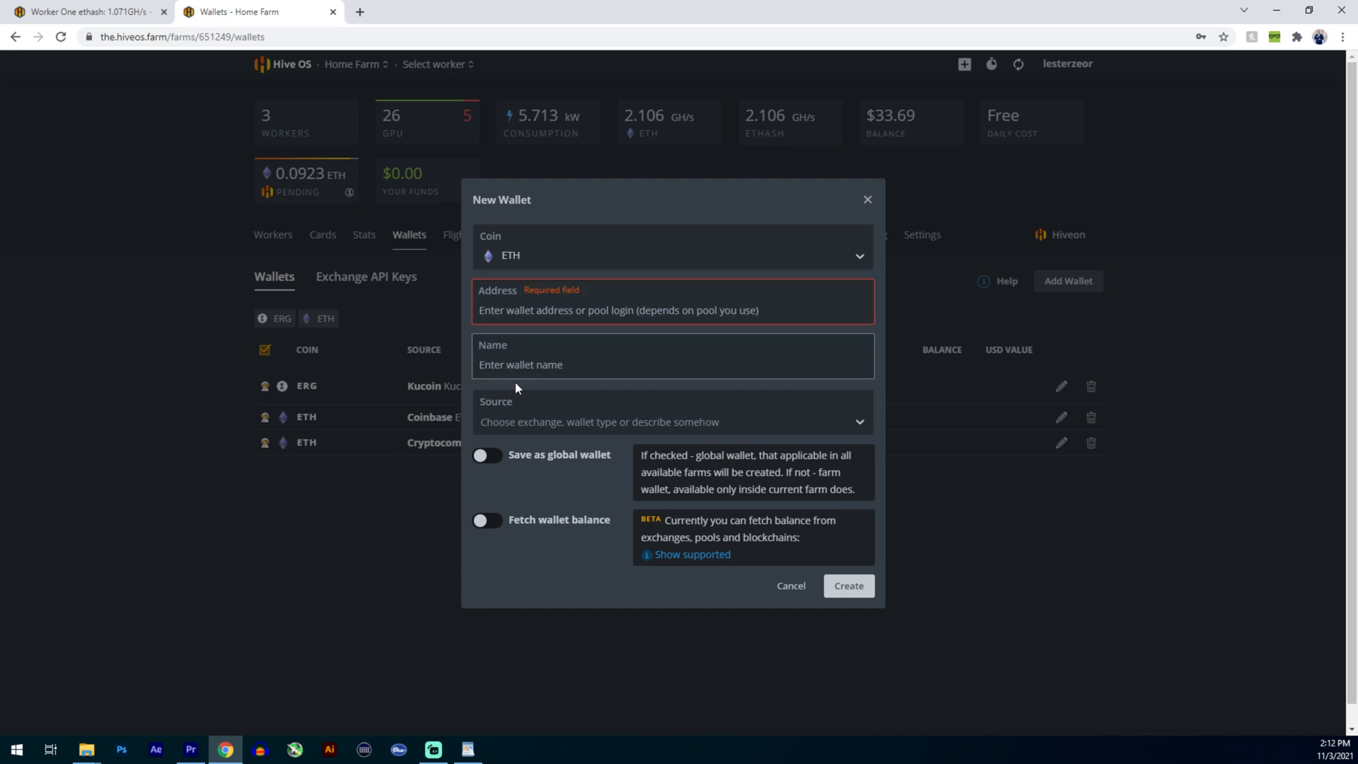
{"action": "left_click", "coordinate": [550, 419]}
{"action": "scroll", "coordinate": [538, 509], "scroll_direction": "down", "scroll_amount": 10}
{"action": "left_click", "coordinate": [794, 416]}
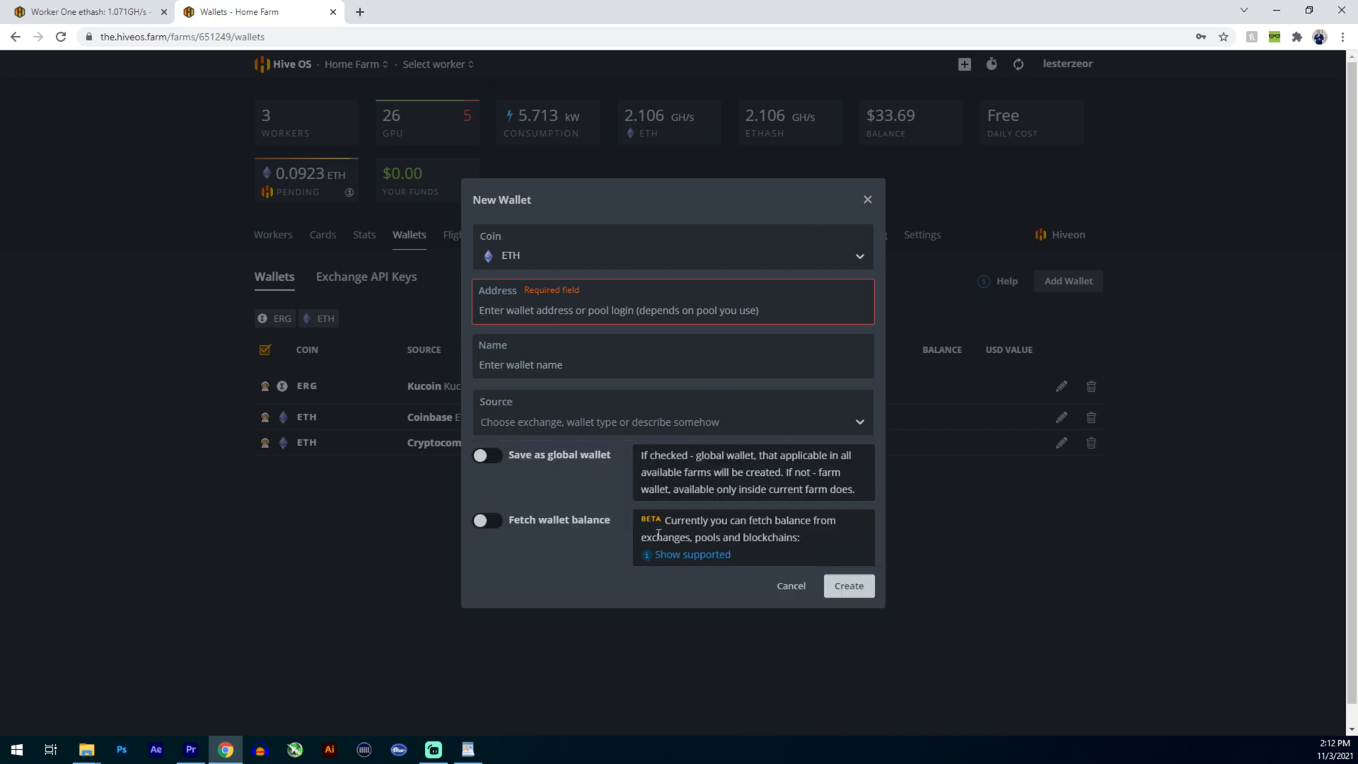
{"action": "left_click", "coordinate": [869, 198]}
- Check which wallets, pools and miners Worker One's ETH-HIVEPOOL-TREX flight sheet offers
{"action": "left_click", "coordinate": [92, 11]}
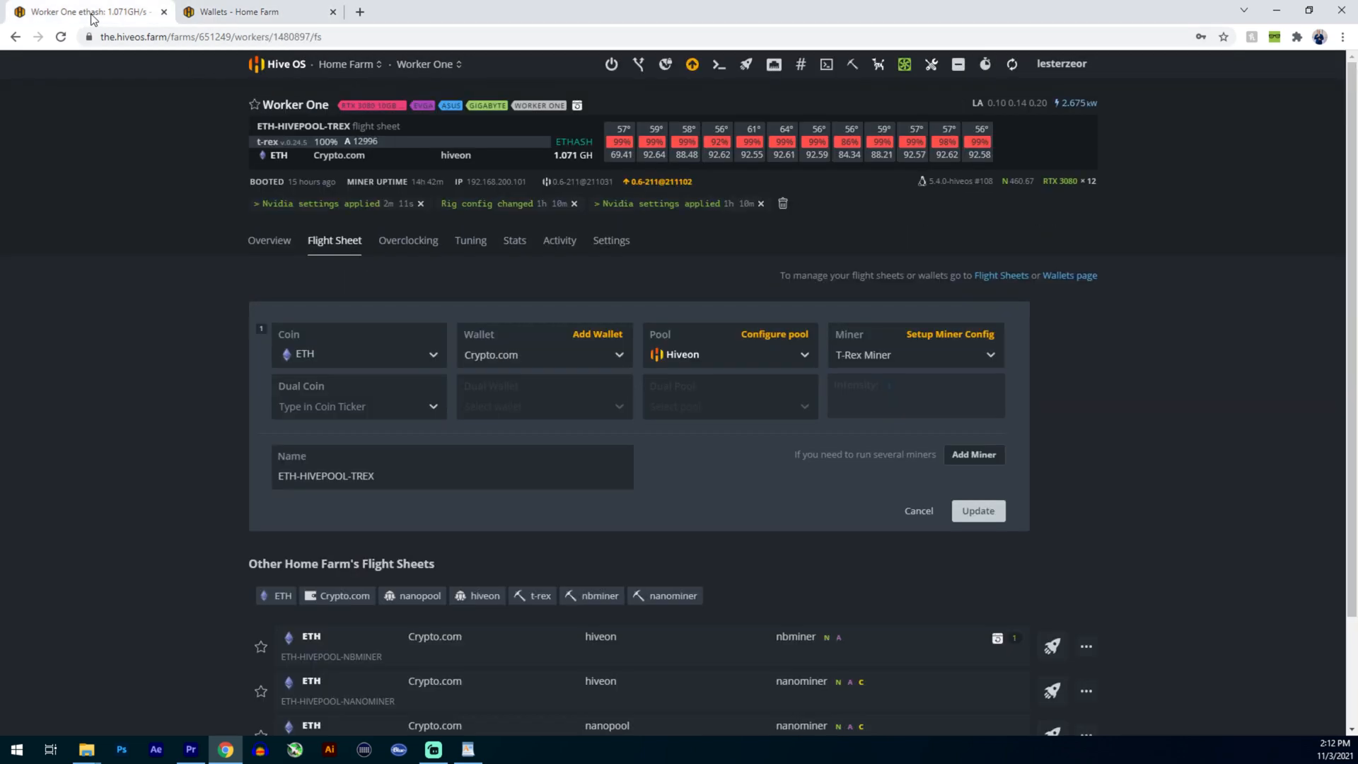
{"action": "left_click", "coordinate": [583, 351]}
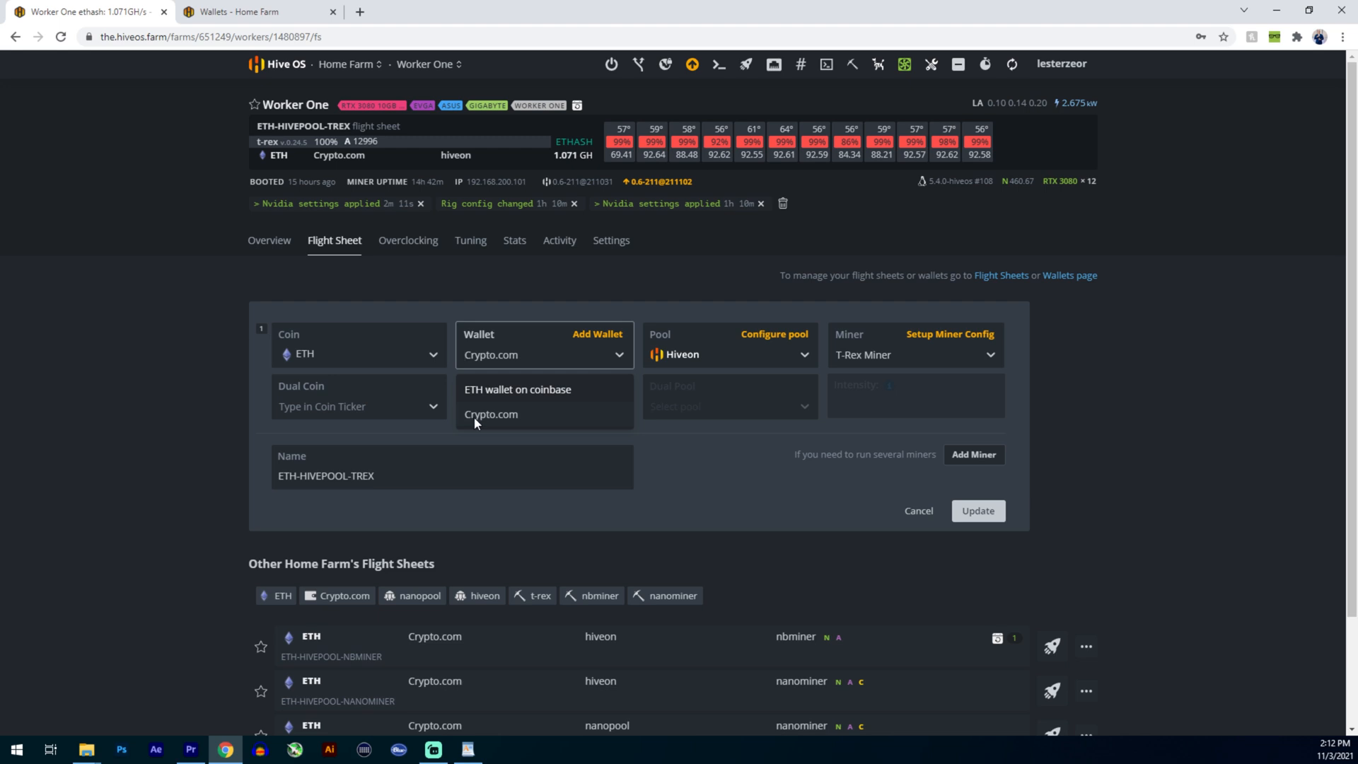
{"action": "left_click", "coordinate": [691, 351]}
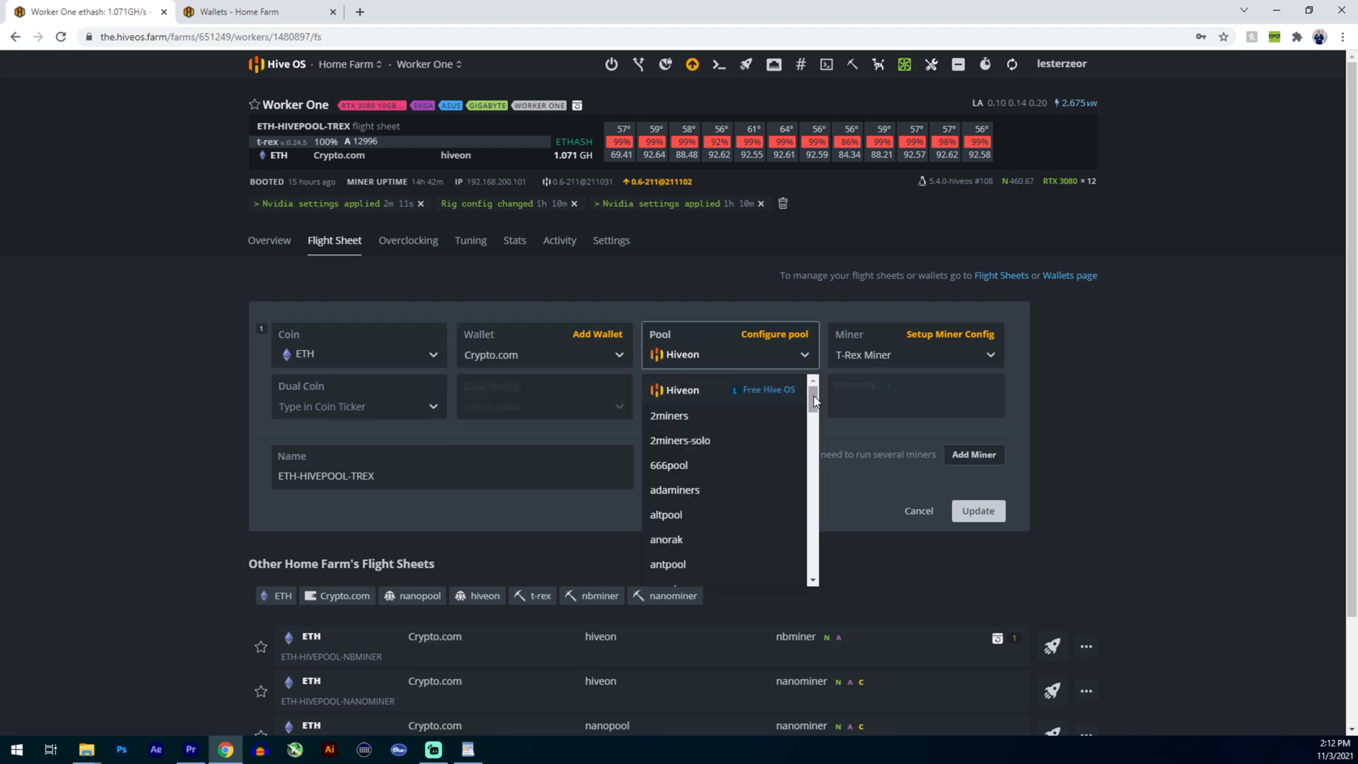
{"action": "left_click", "coordinate": [906, 354]}
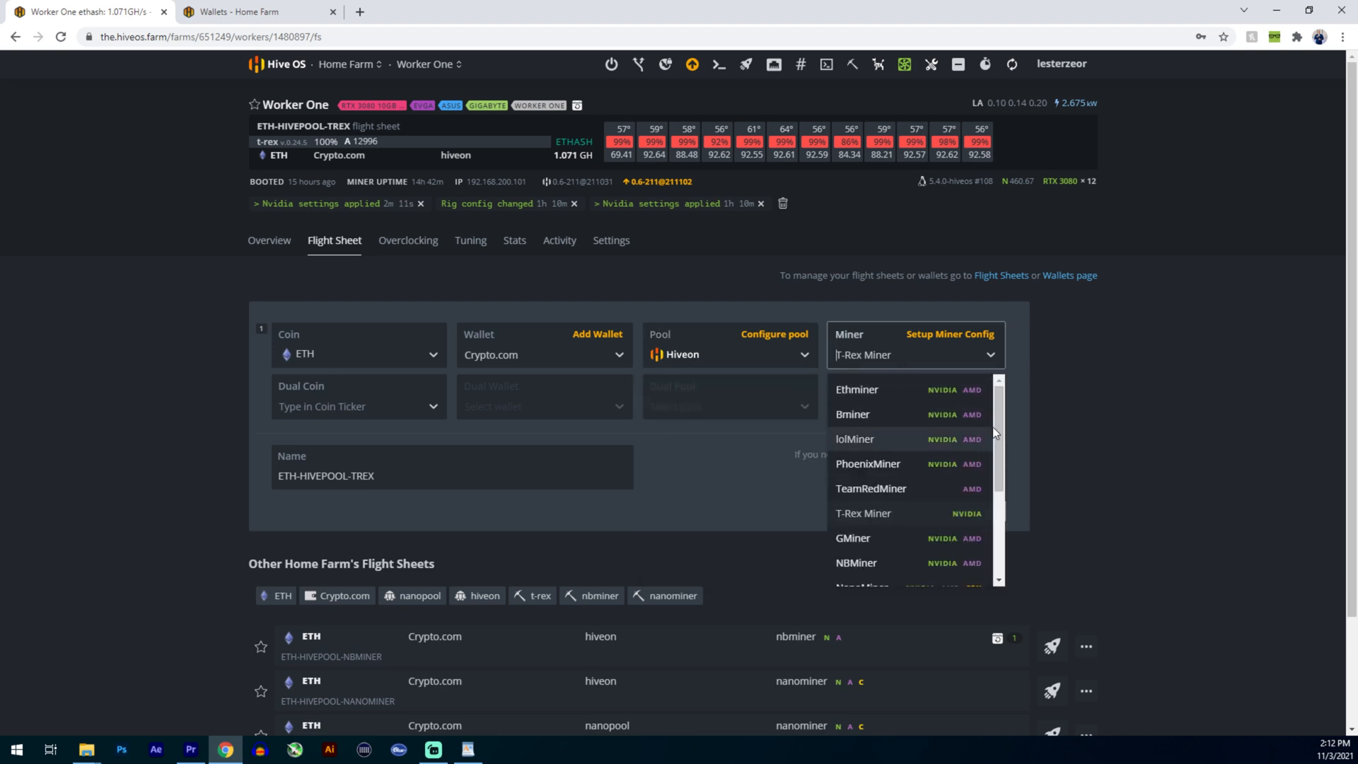
{"action": "left_click_drag", "start_coordinate": [995, 428], "coordinate": [791, 460]}
{"action": "left_click", "coordinate": [740, 426]}
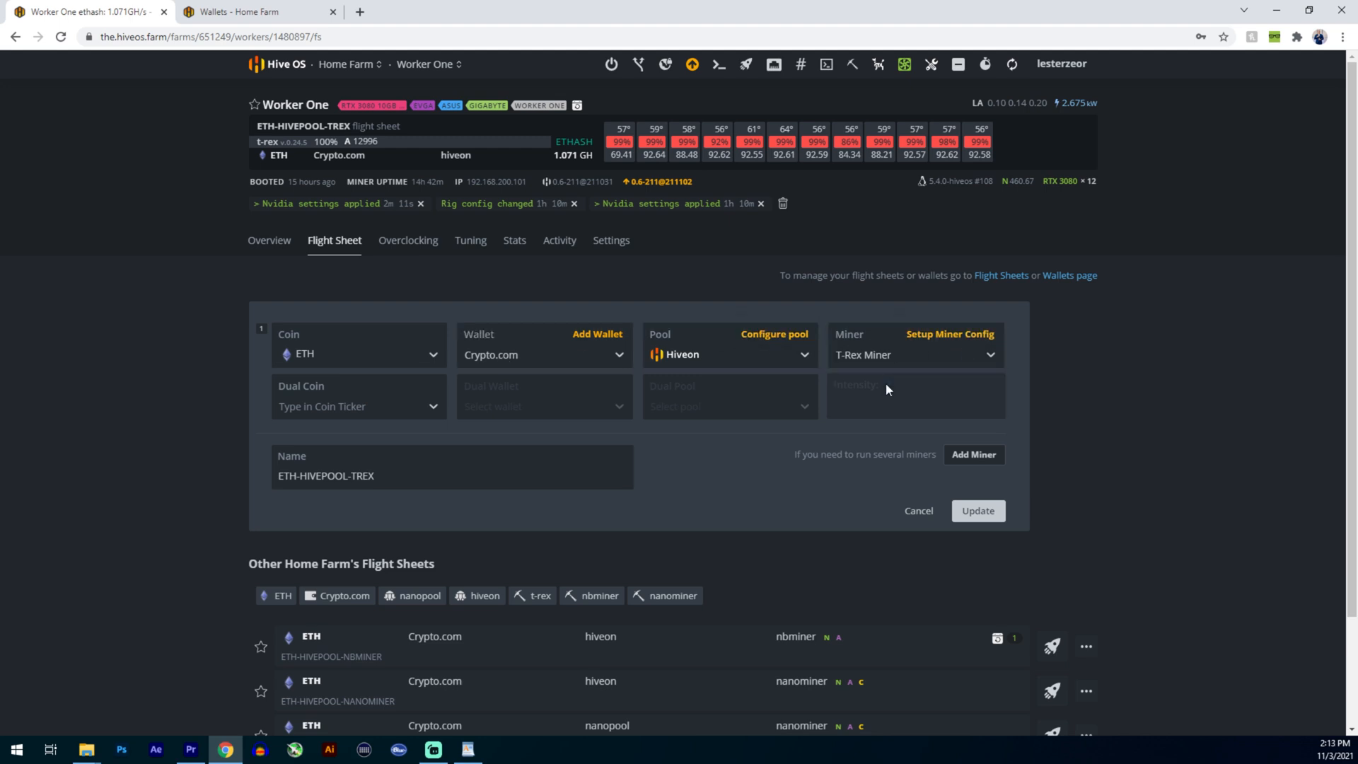
- Examine the coin, pool and miner parts of the flight sheet's name and cancel the flight sheet editing
{"action": "left_click_drag", "start_coordinate": [400, 483], "coordinate": [274, 483]}
{"action": "left_click", "coordinate": [436, 485]}
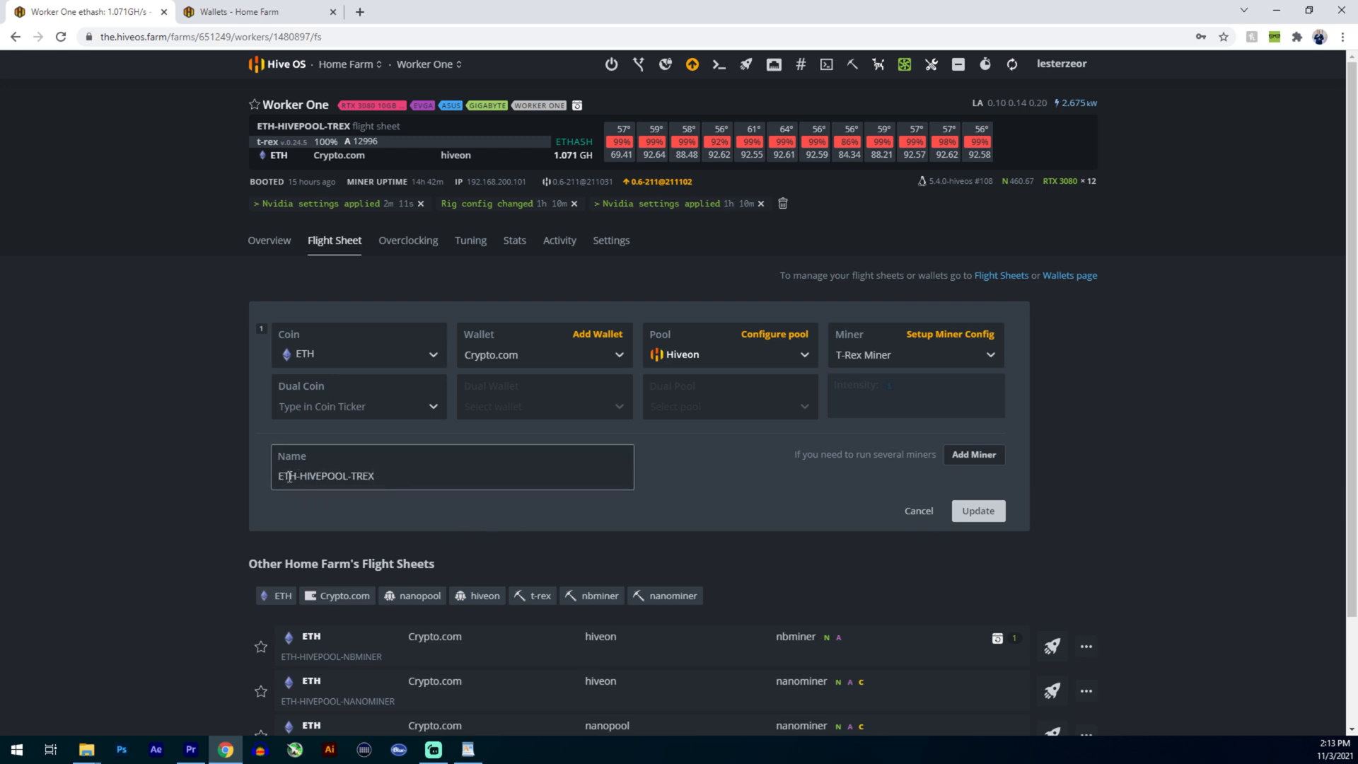
{"action": "left_click_drag", "start_coordinate": [298, 476], "coordinate": [242, 481]}
{"action": "left_click_drag", "start_coordinate": [349, 477], "coordinate": [298, 476]}
{"action": "left_click_drag", "start_coordinate": [387, 479], "coordinate": [349, 482]}
{"action": "left_click", "coordinate": [690, 483]}
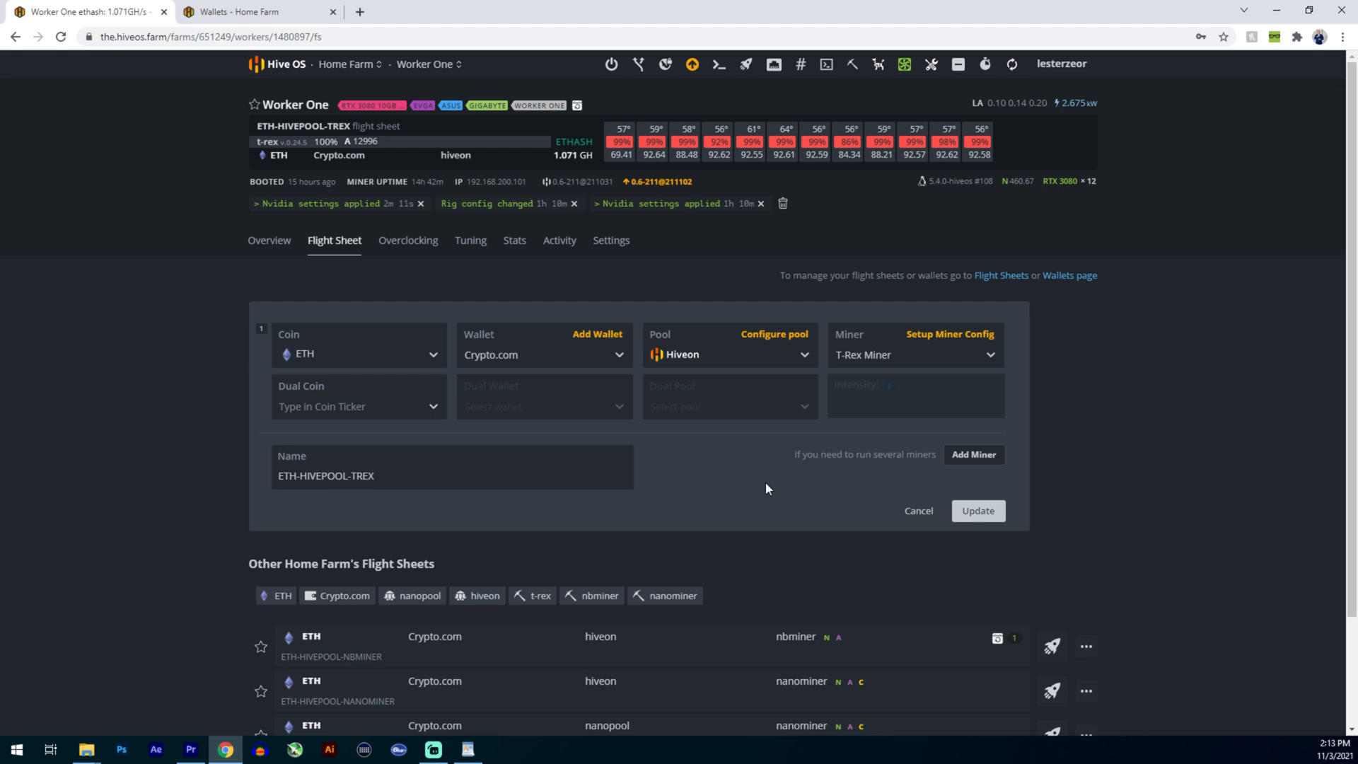
{"action": "left_click", "coordinate": [446, 457]}
{"action": "left_click", "coordinate": [919, 512]}
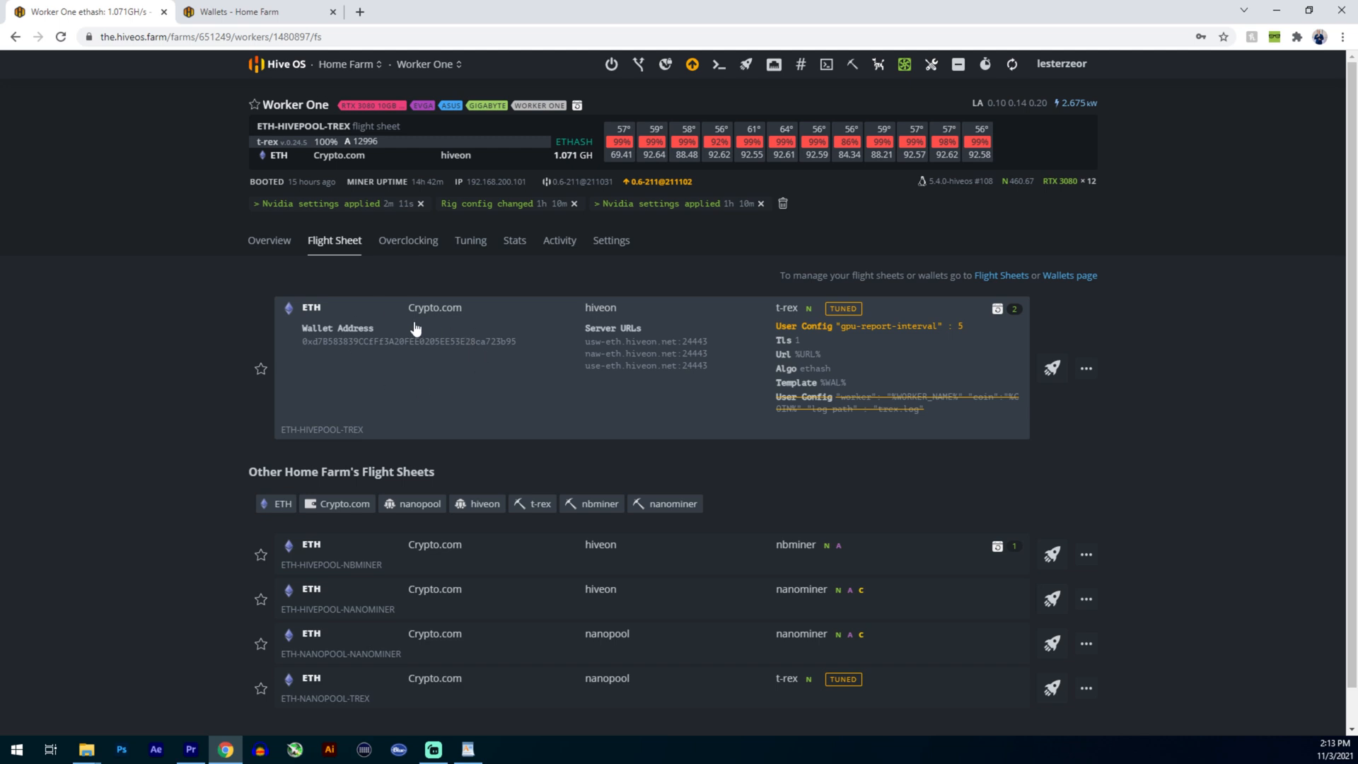
- View Worker One's overclocking configurations and open Home Farm's schedules
{"action": "left_click", "coordinate": [409, 242]}
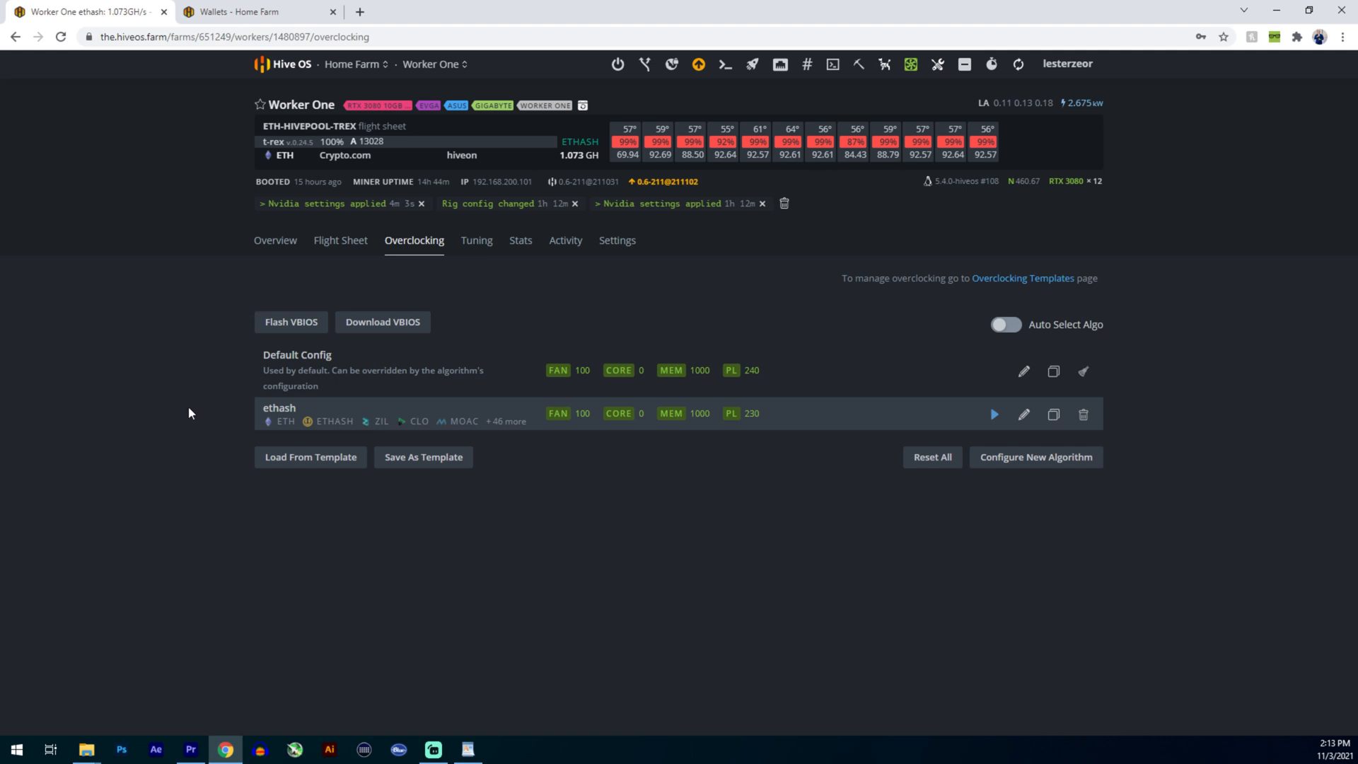
{"action": "left_click", "coordinate": [294, 71]}
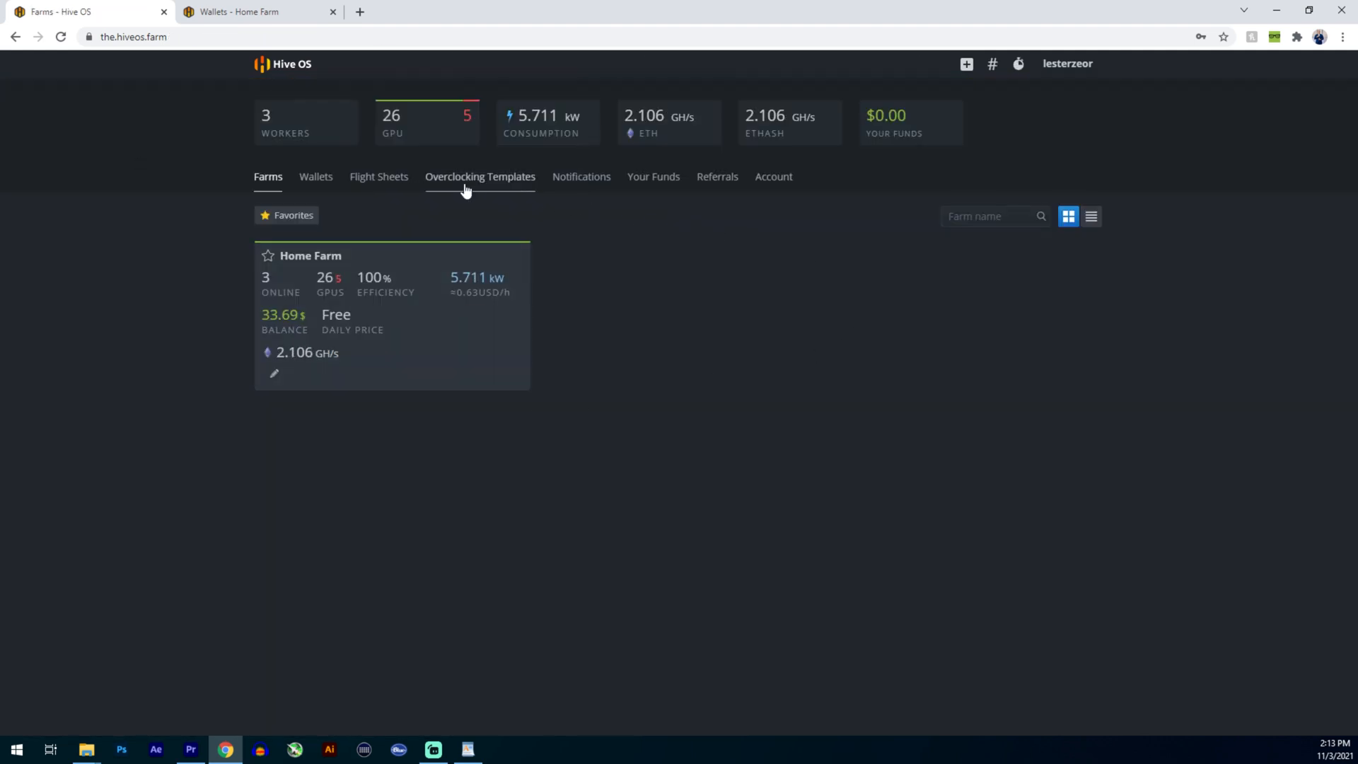
{"action": "left_click", "coordinate": [398, 276]}
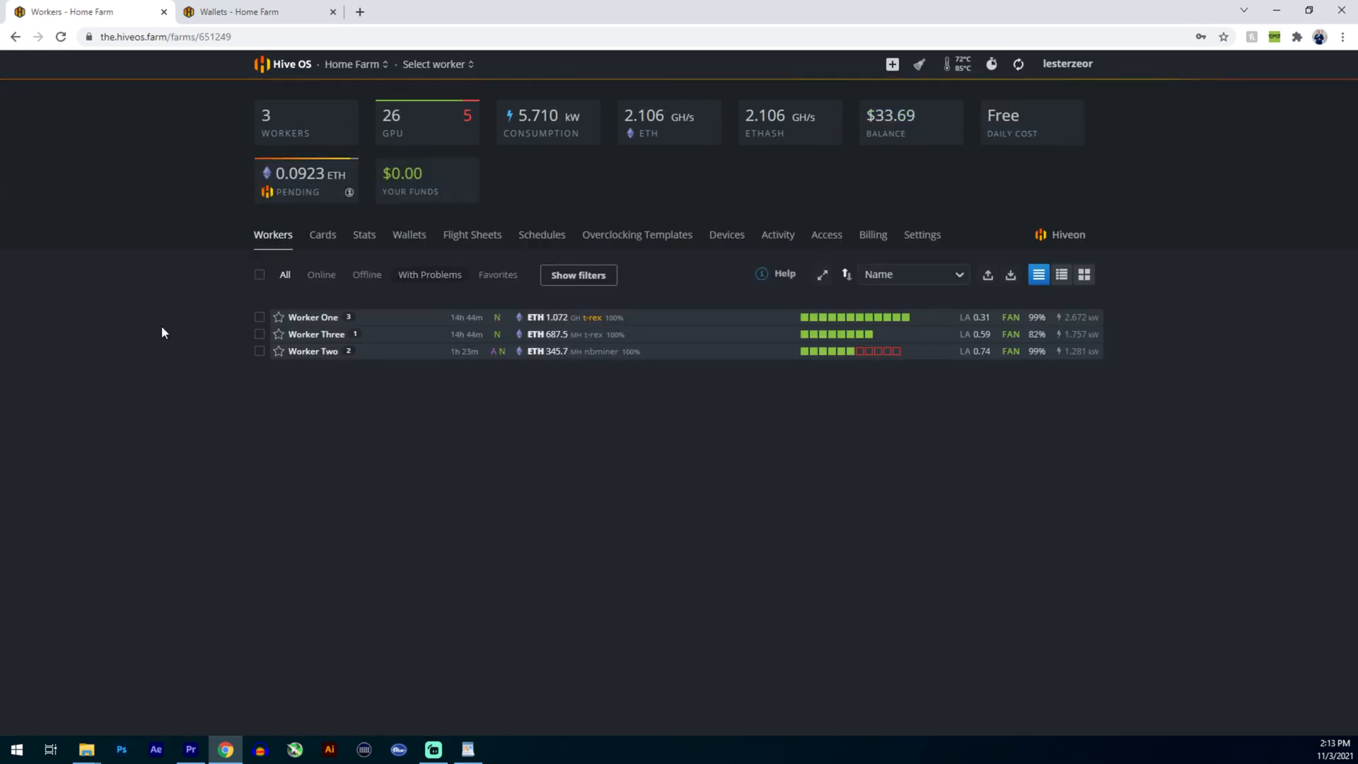
{"action": "left_click", "coordinate": [537, 243]}
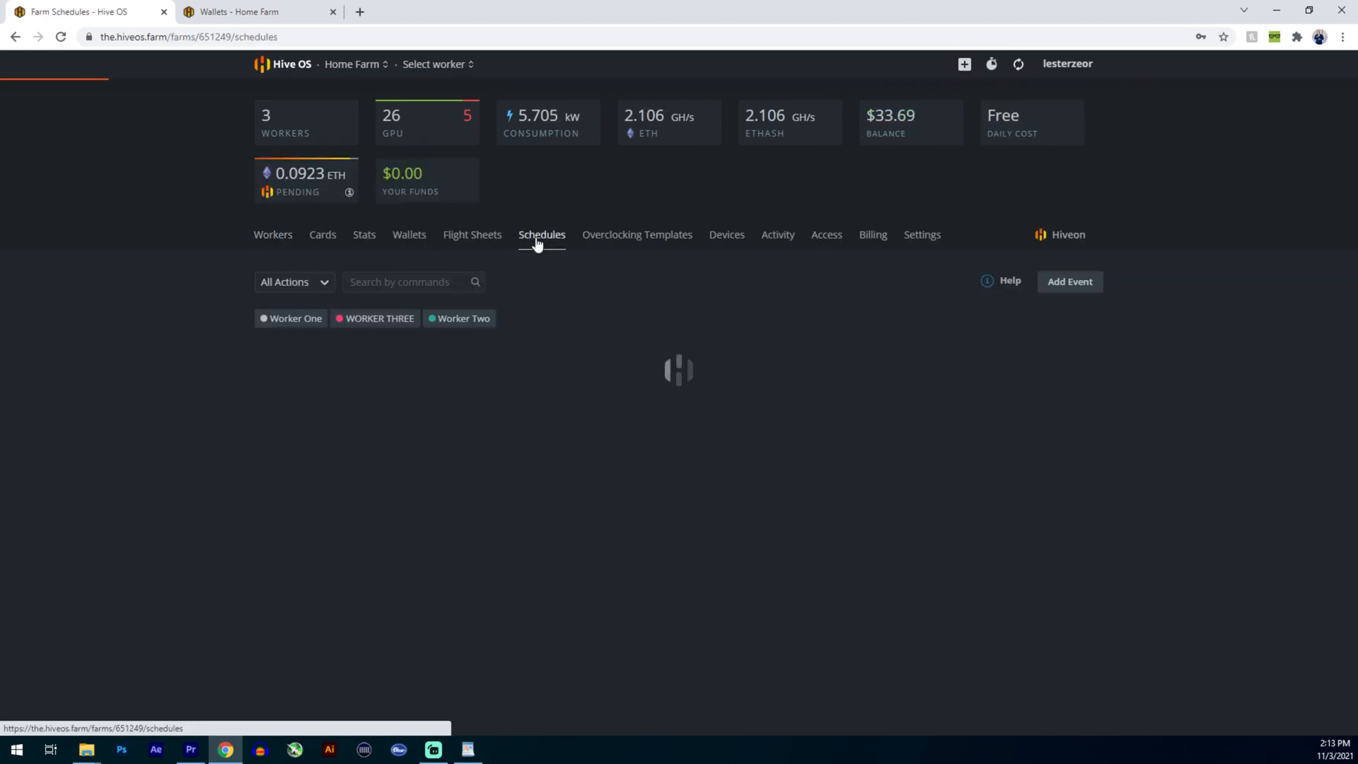
- Set the ethash memory clock to 0 MHz for all of Worker One's GPUs and save the overclocking settings
{"action": "left_click", "coordinate": [255, 13]}
{"action": "left_click", "coordinate": [452, 67]}
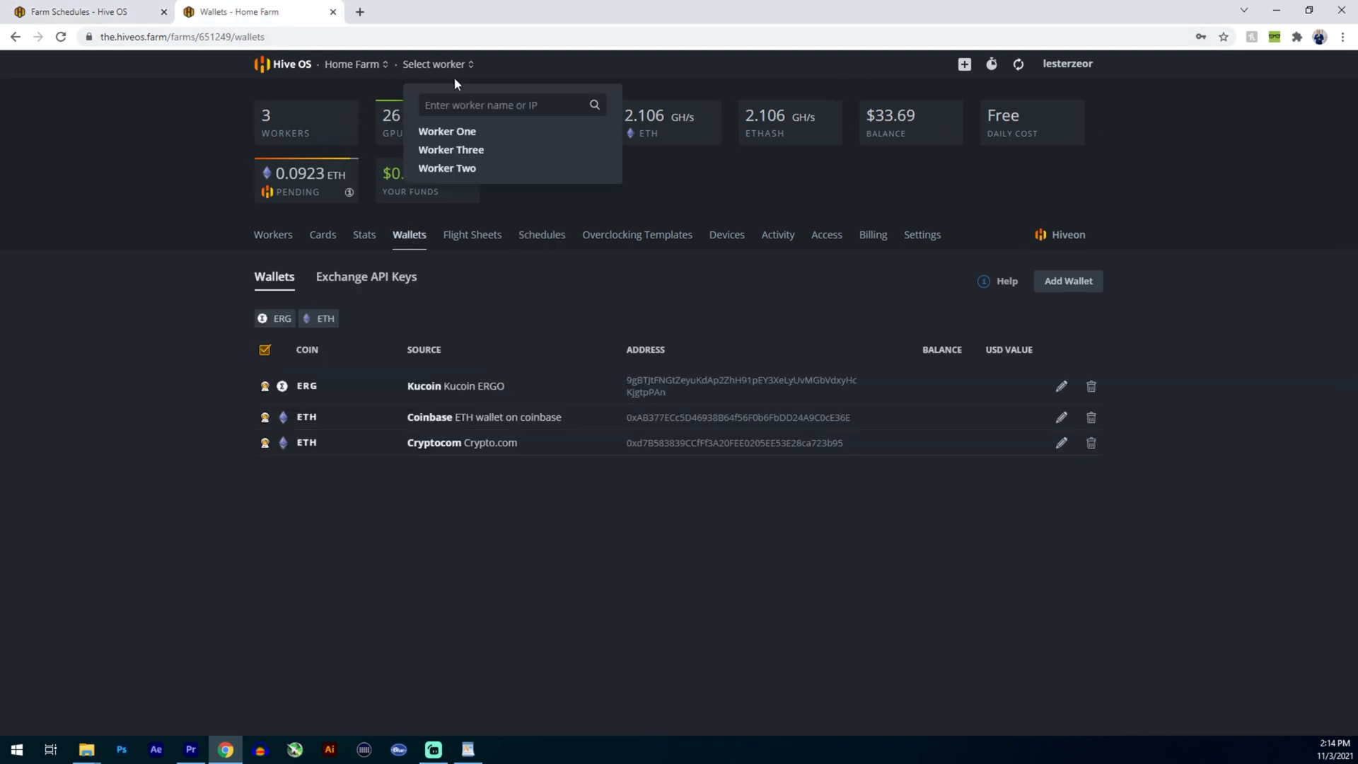
{"action": "left_click", "coordinate": [447, 135]}
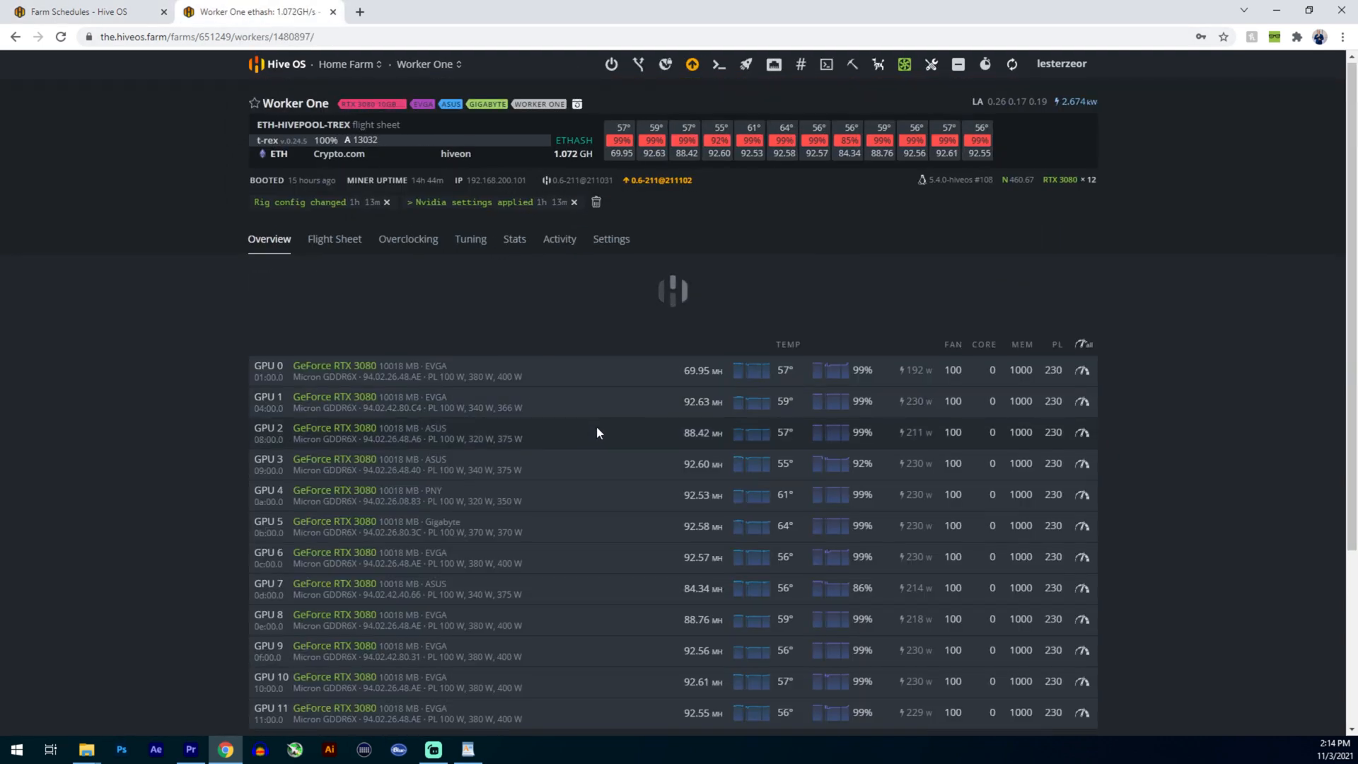
{"action": "scroll", "coordinate": [600, 426], "scroll_direction": "down", "scroll_amount": 3}
{"action": "scroll", "coordinate": [700, 369], "scroll_direction": "up", "scroll_amount": 2}
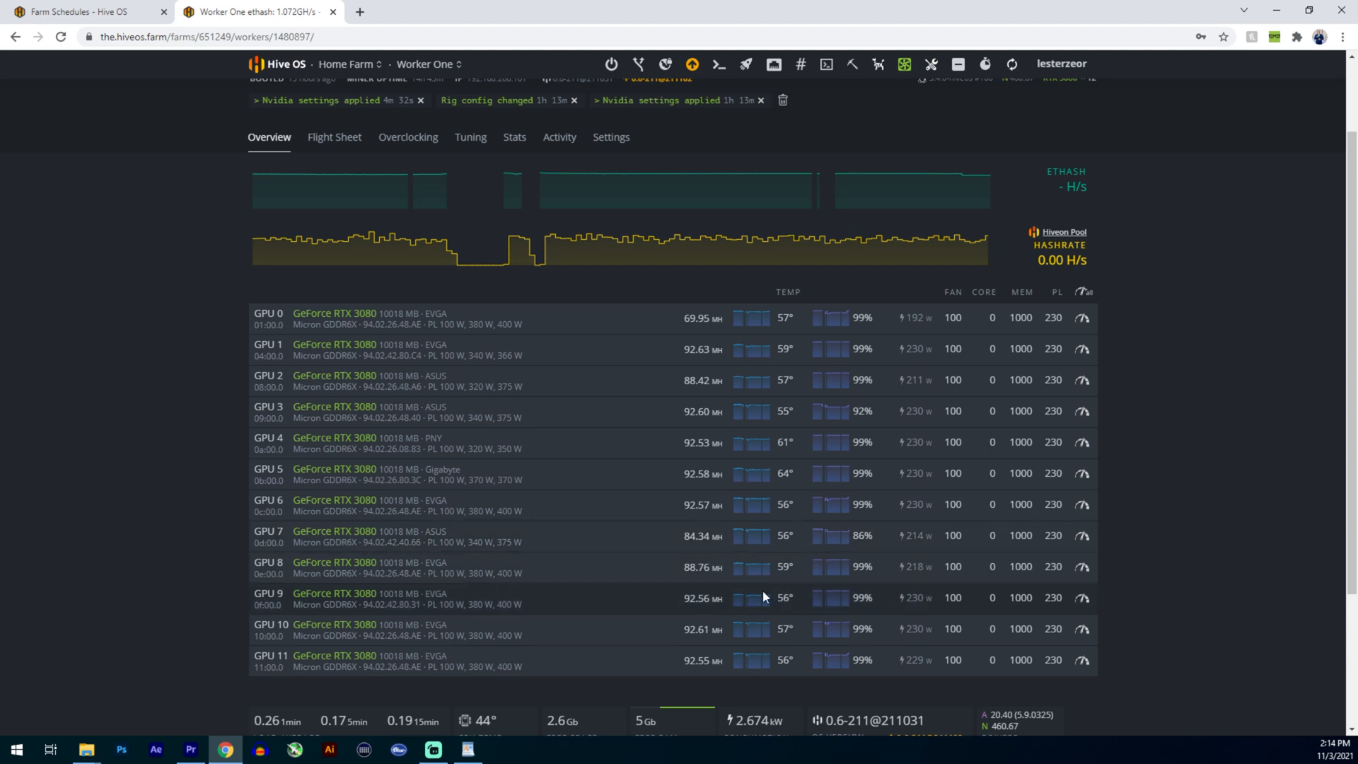
{"action": "left_click", "coordinate": [1084, 293]}
{"action": "left_click_drag", "start_coordinate": [481, 327], "coordinate": [378, 330]}
{"action": "type", "text": "0"}
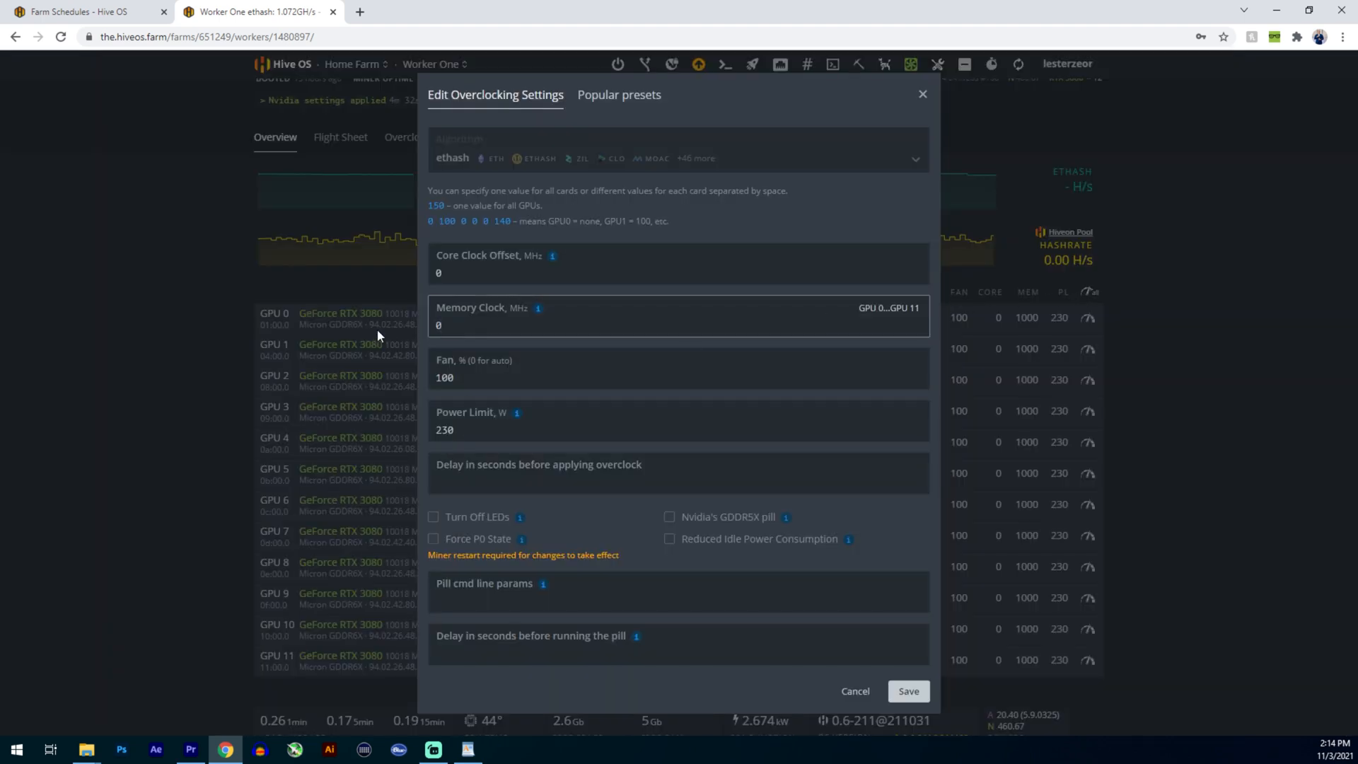
{"action": "left_click", "coordinate": [908, 691]}
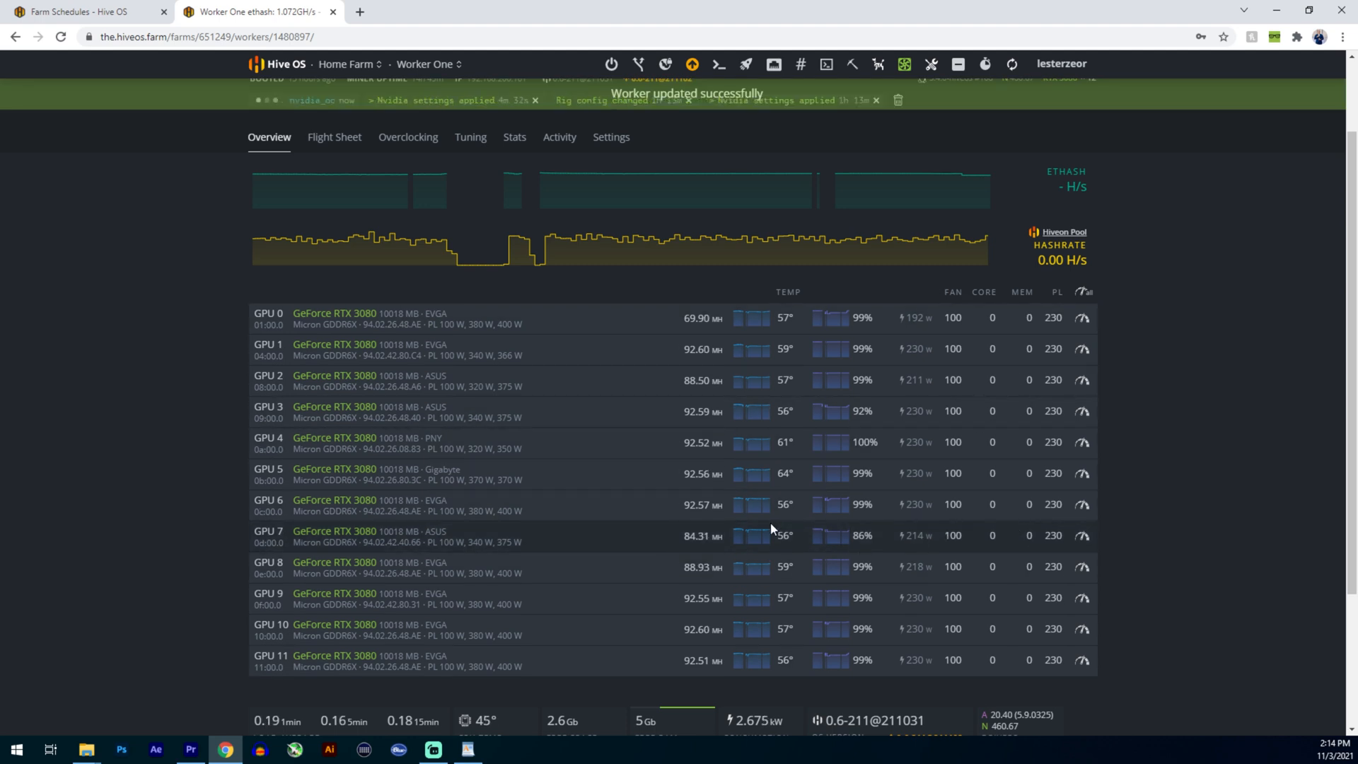
- Start a new event in Home Farm's schedules and apply it to workers with the WORKER ONE tag
{"action": "left_click", "coordinate": [83, 14]}
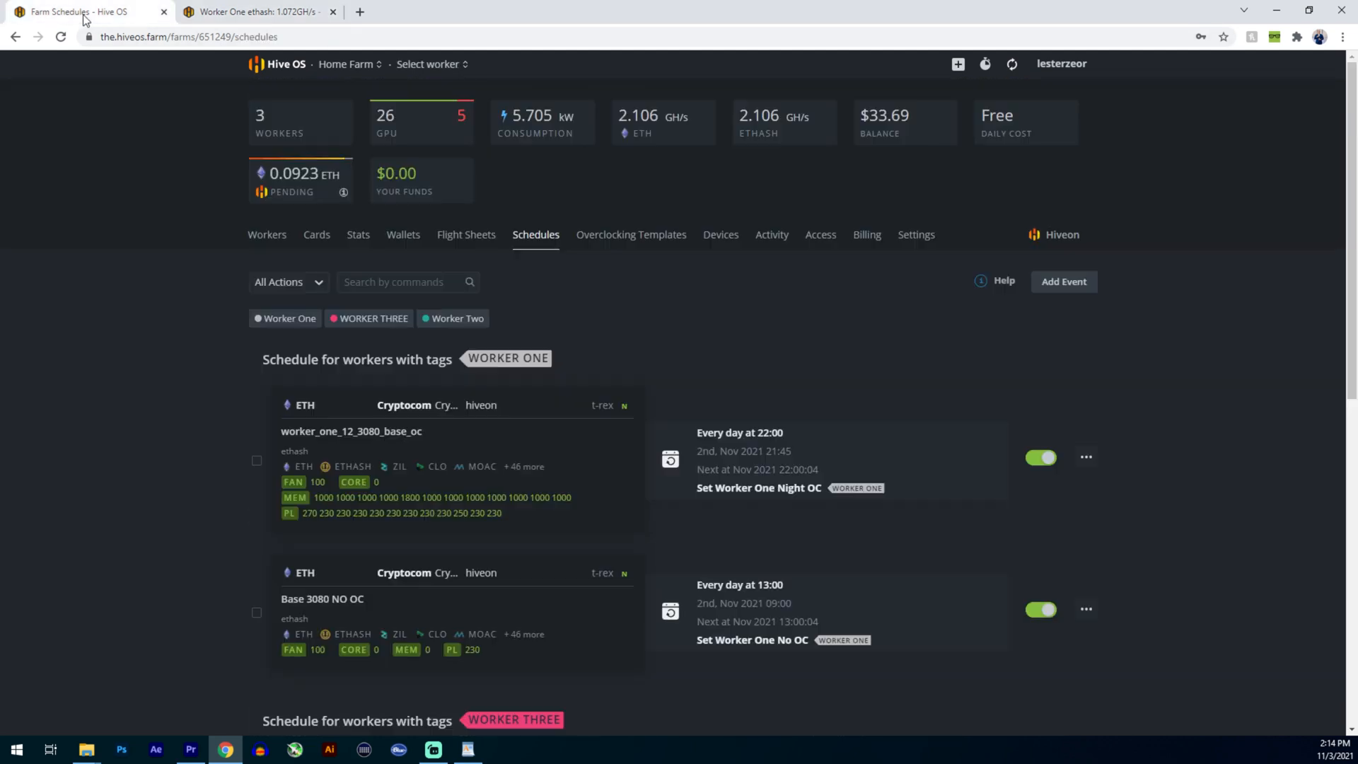
{"action": "left_click", "coordinate": [1065, 282]}
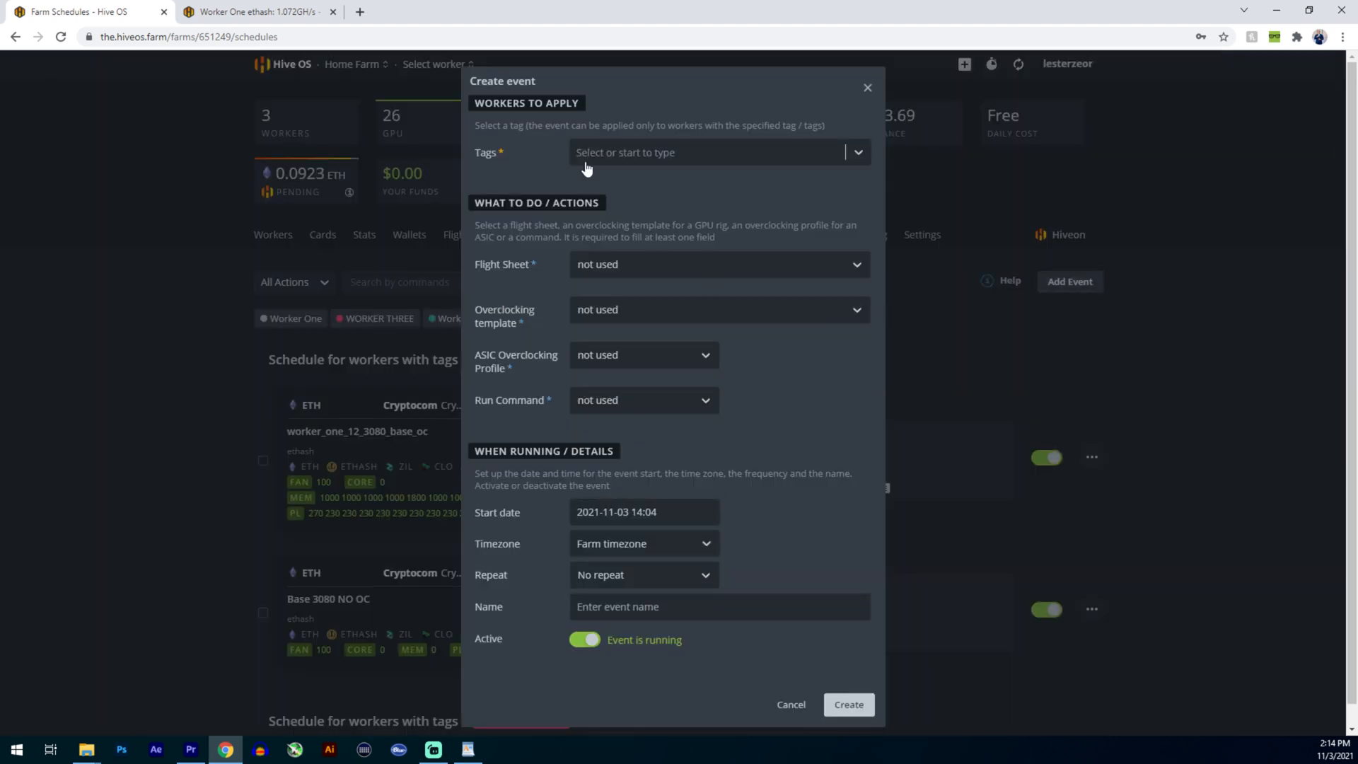
{"action": "left_click", "coordinate": [673, 157]}
{"action": "scroll", "coordinate": [634, 287], "scroll_direction": "down", "scroll_amount": 5}
{"action": "left_click", "coordinate": [632, 268]}
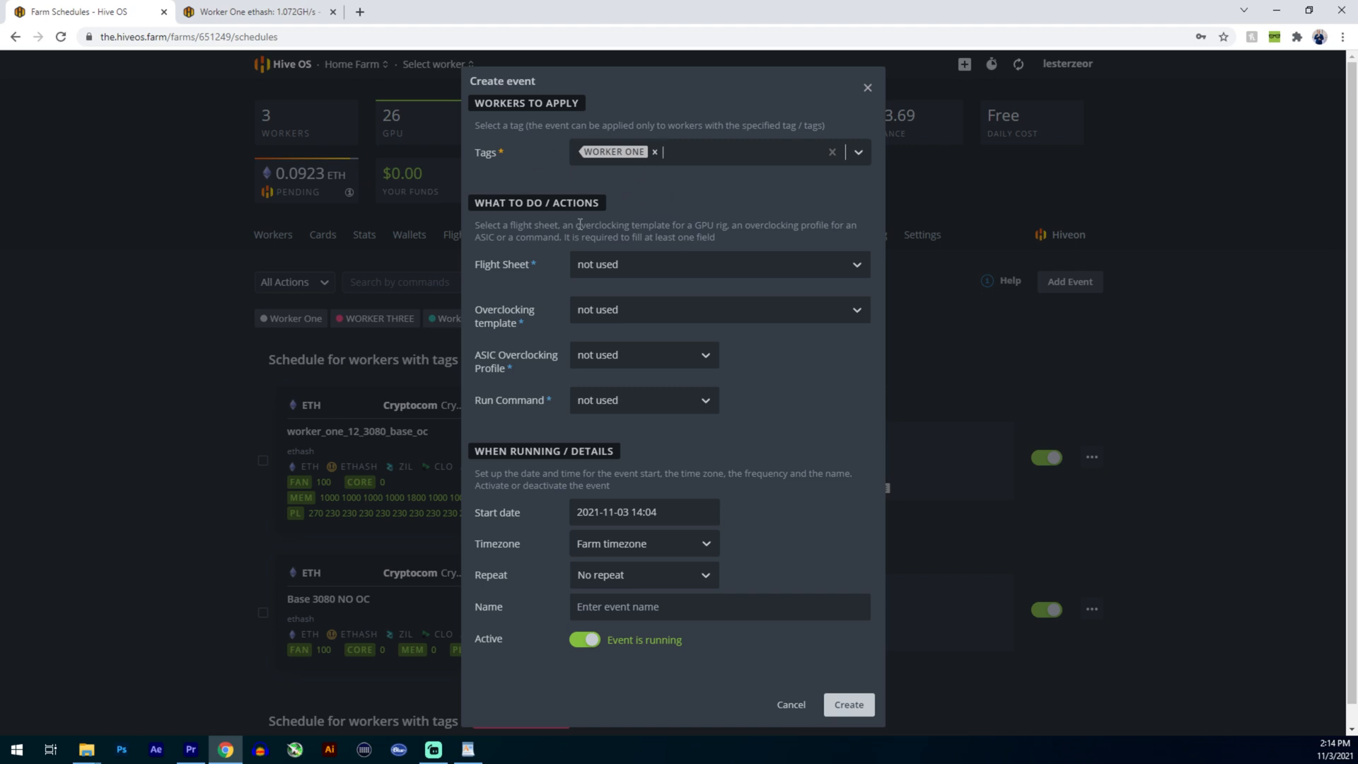
- Assign the ETH-HIVEPOOL-TREX flight sheet to the new event
{"action": "left_click", "coordinate": [634, 272]}
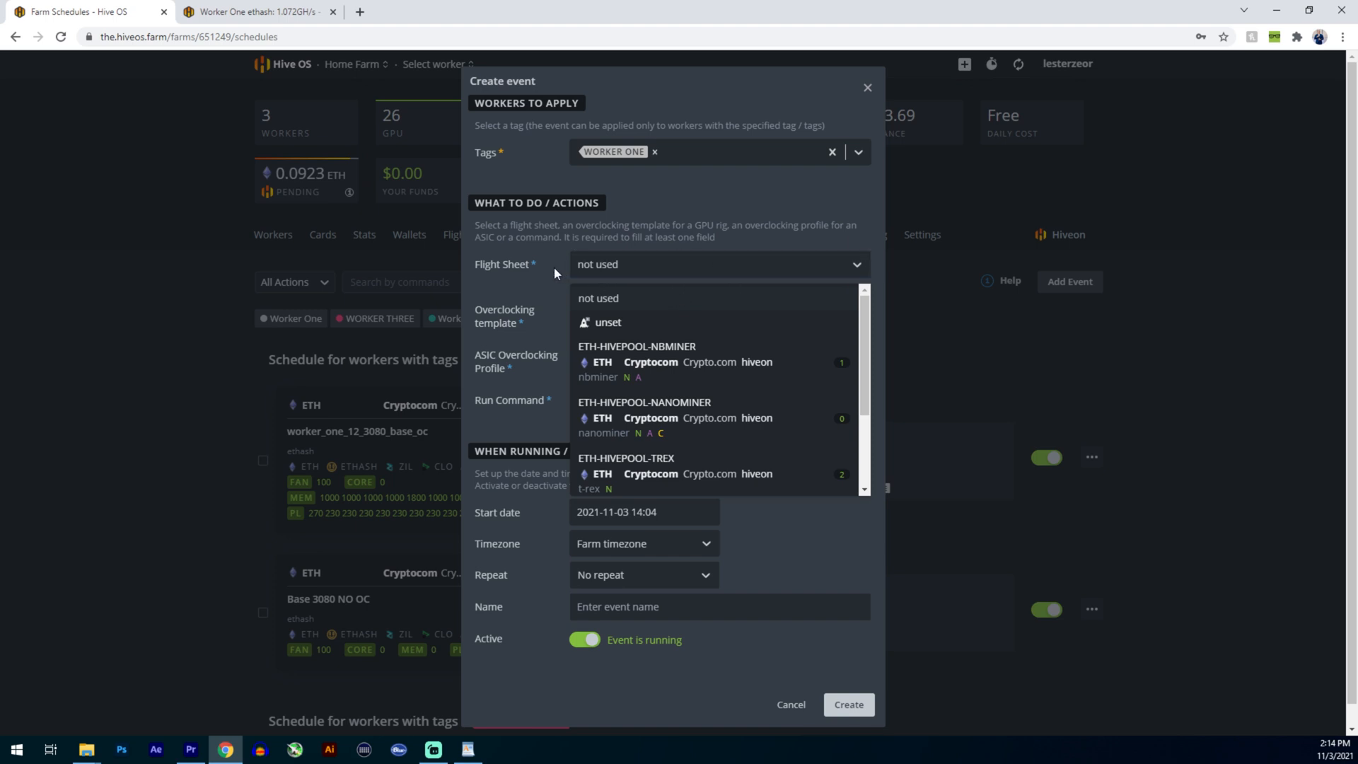
{"action": "scroll", "coordinate": [658, 361], "scroll_direction": "down", "scroll_amount": 2}
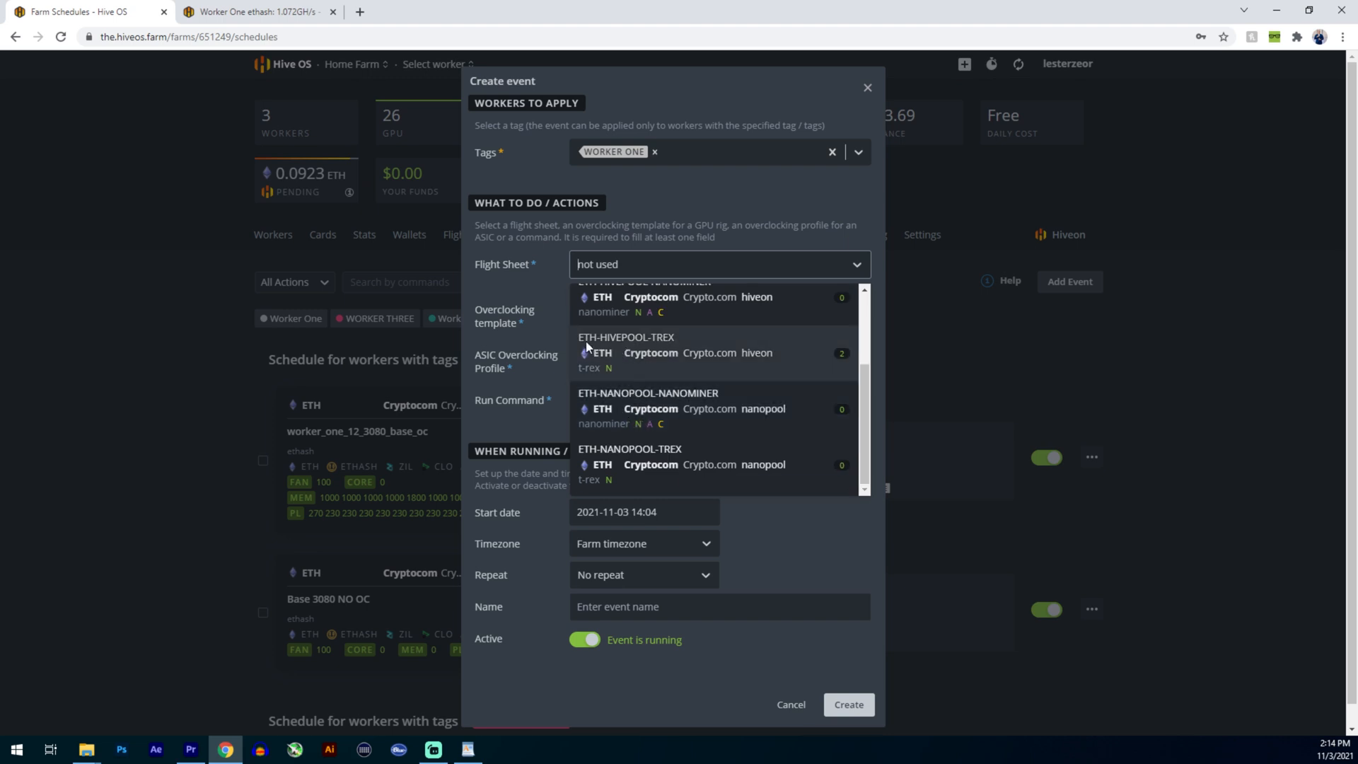
{"action": "left_click", "coordinate": [657, 347]}
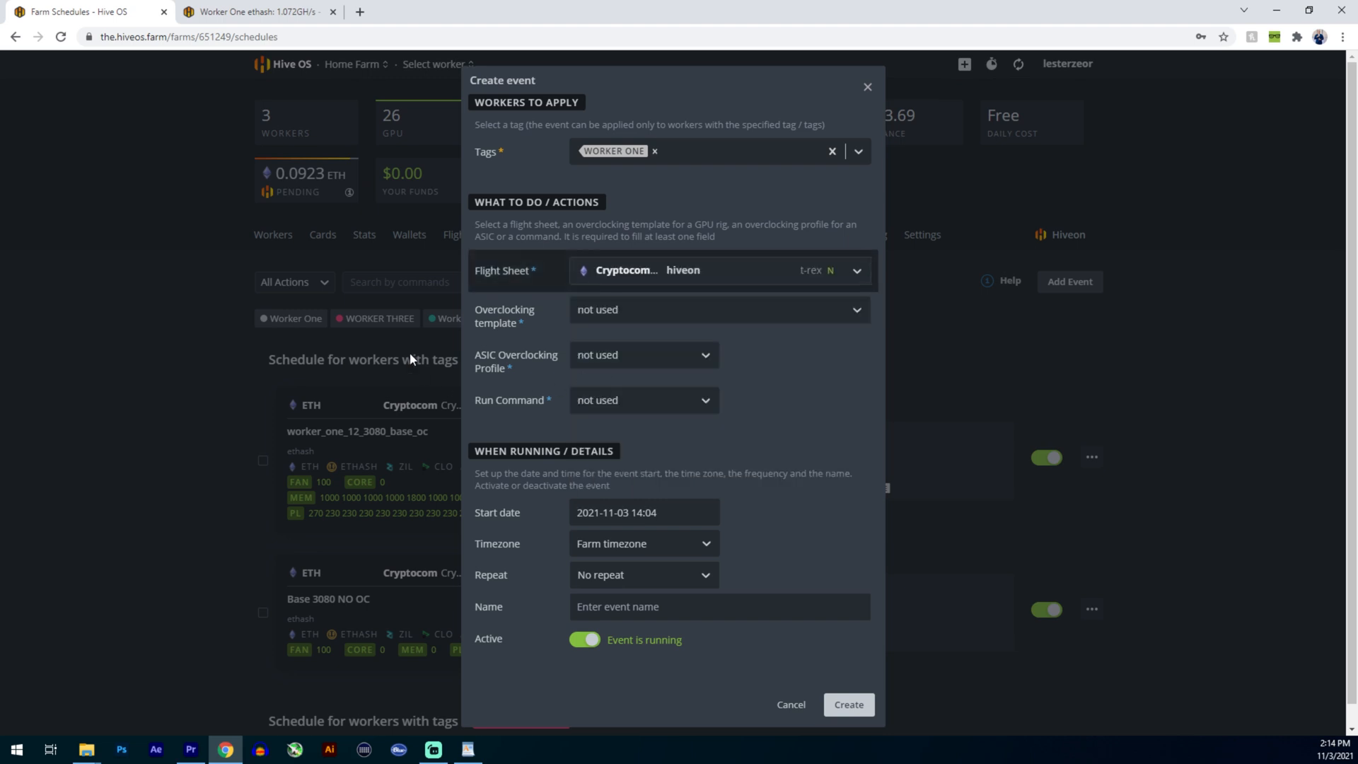
- Assign the Base 3080 OC overclocking template to the event with its apply mode set to replace
{"action": "left_click", "coordinate": [665, 313]}
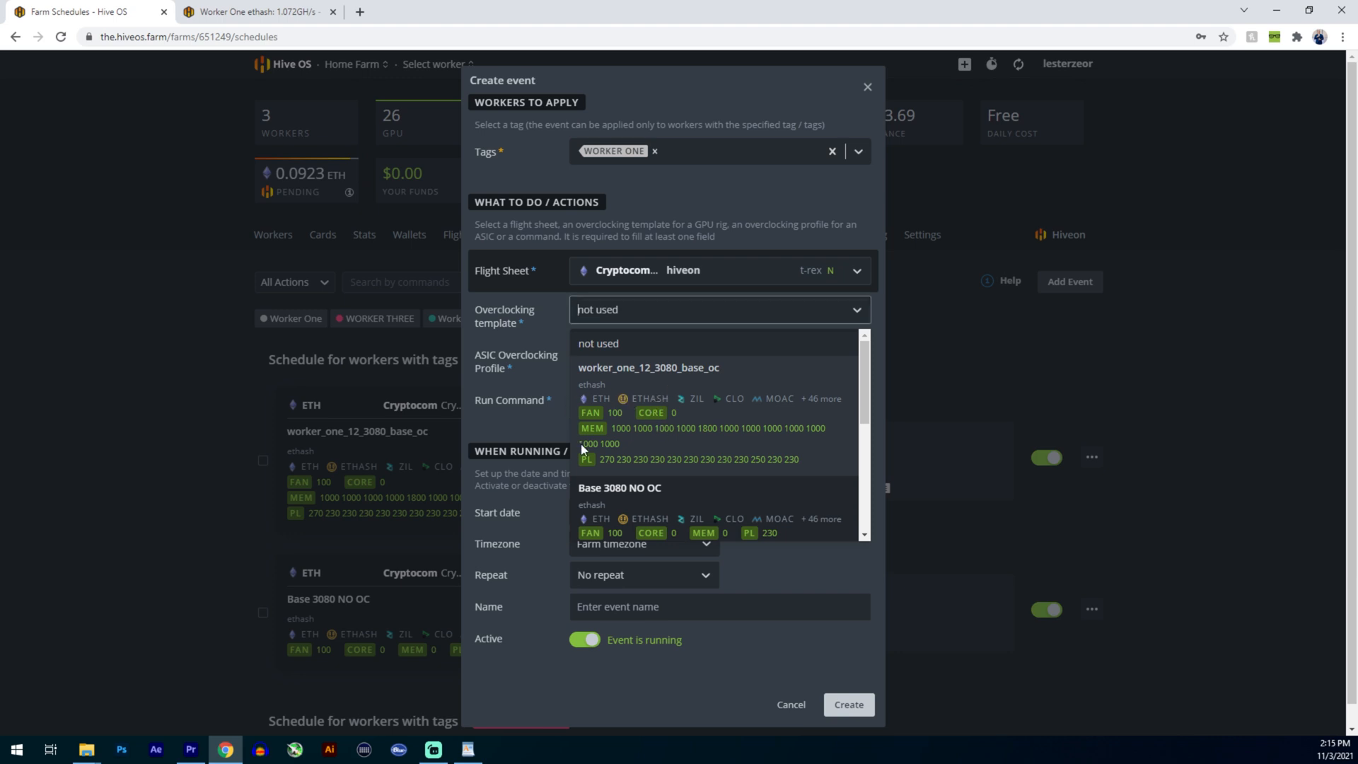
{"action": "scroll", "coordinate": [601, 442], "scroll_direction": "down", "scroll_amount": 2}
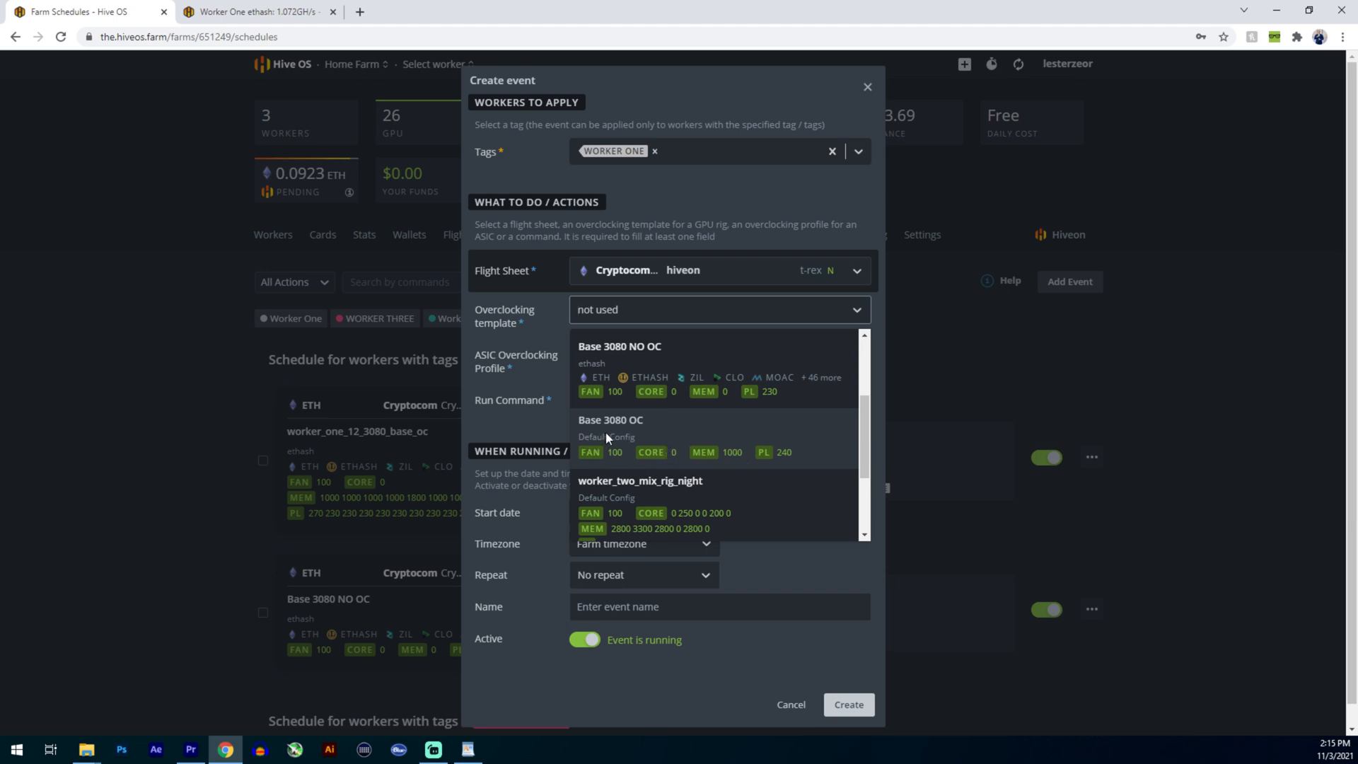
{"action": "left_click", "coordinate": [629, 427]}
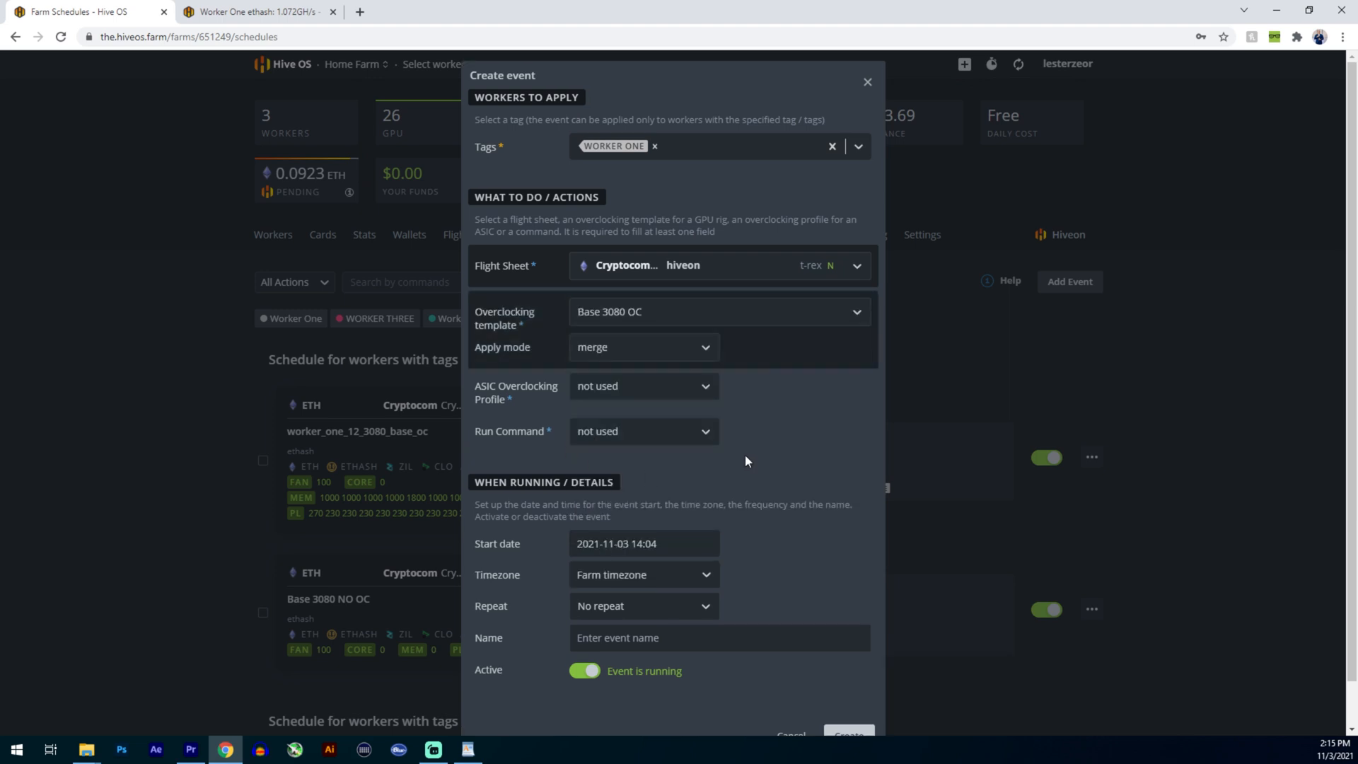
{"action": "left_click", "coordinate": [652, 353]}
{"action": "left_click", "coordinate": [607, 402]}
- Set the event's start date to 2021-11-03 at 14:30
{"action": "scroll", "coordinate": [769, 432], "scroll_direction": "down", "scroll_amount": 1}
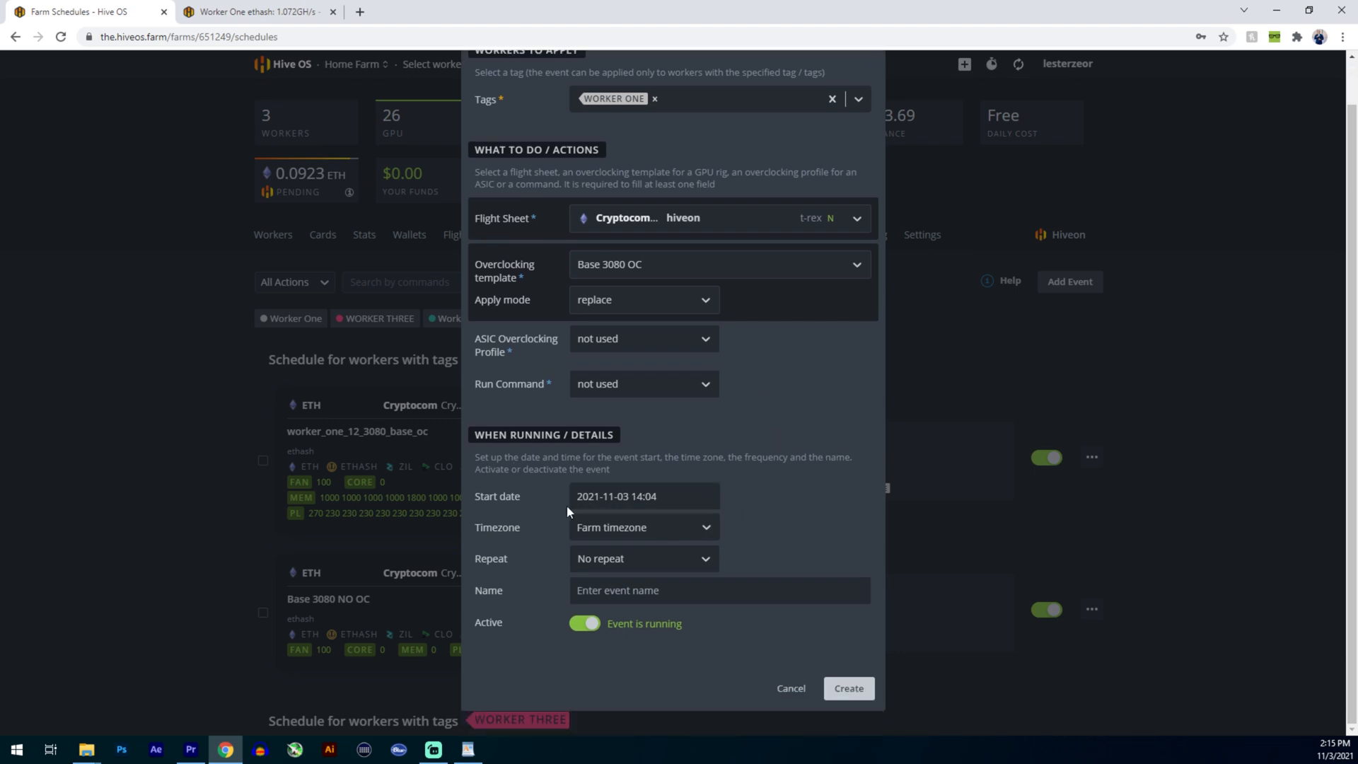
{"action": "left_click", "coordinate": [651, 507]}
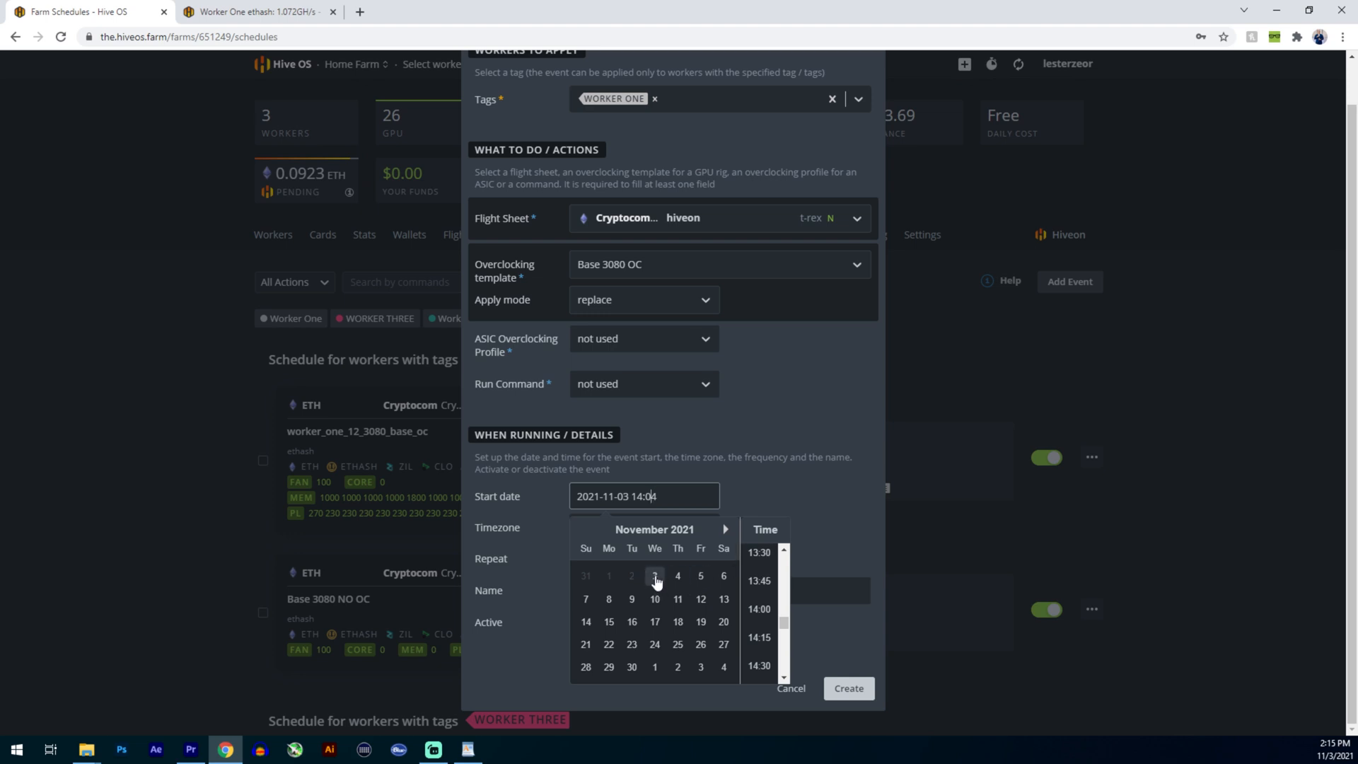
{"action": "left_click", "coordinate": [655, 577]}
{"action": "scroll", "coordinate": [784, 559], "scroll_direction": "up", "scroll_amount": 3}
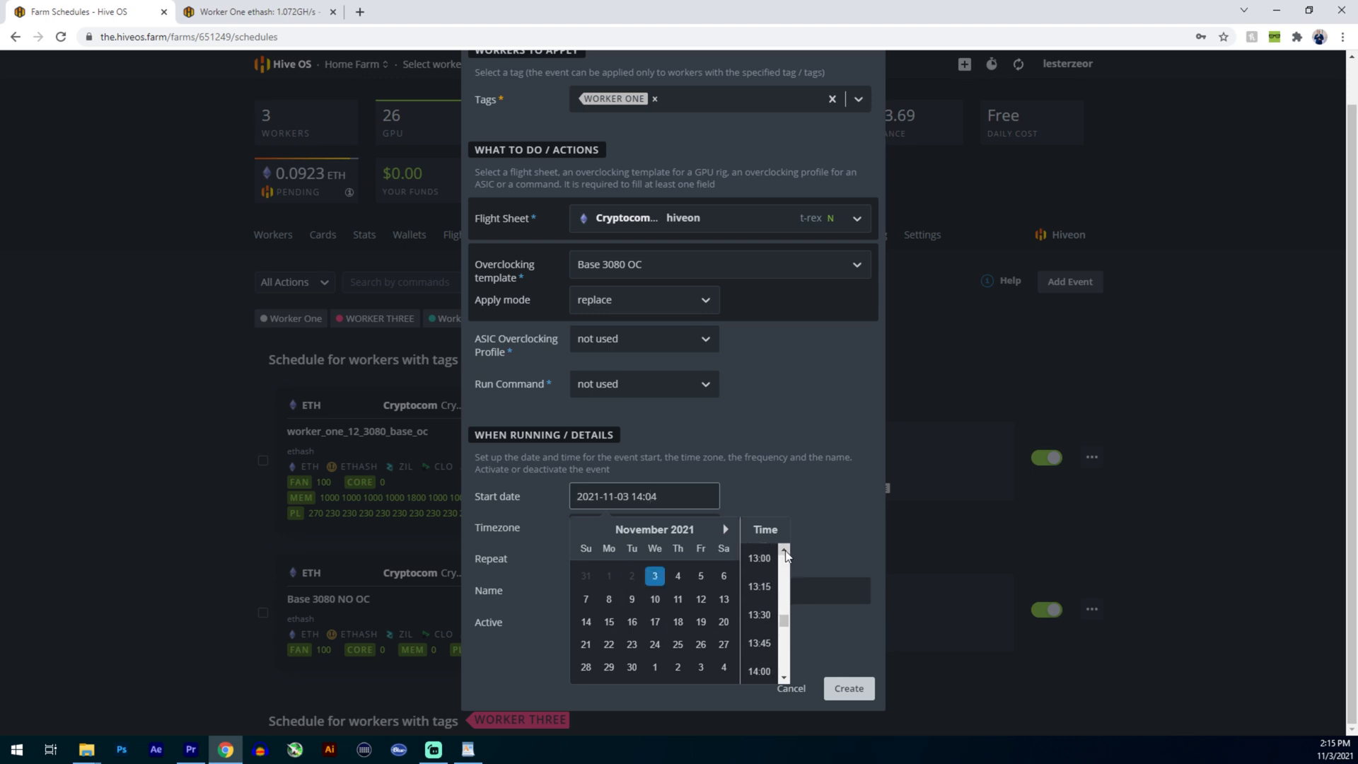
{"action": "scroll", "coordinate": [784, 559], "scroll_direction": "down", "scroll_amount": 3}
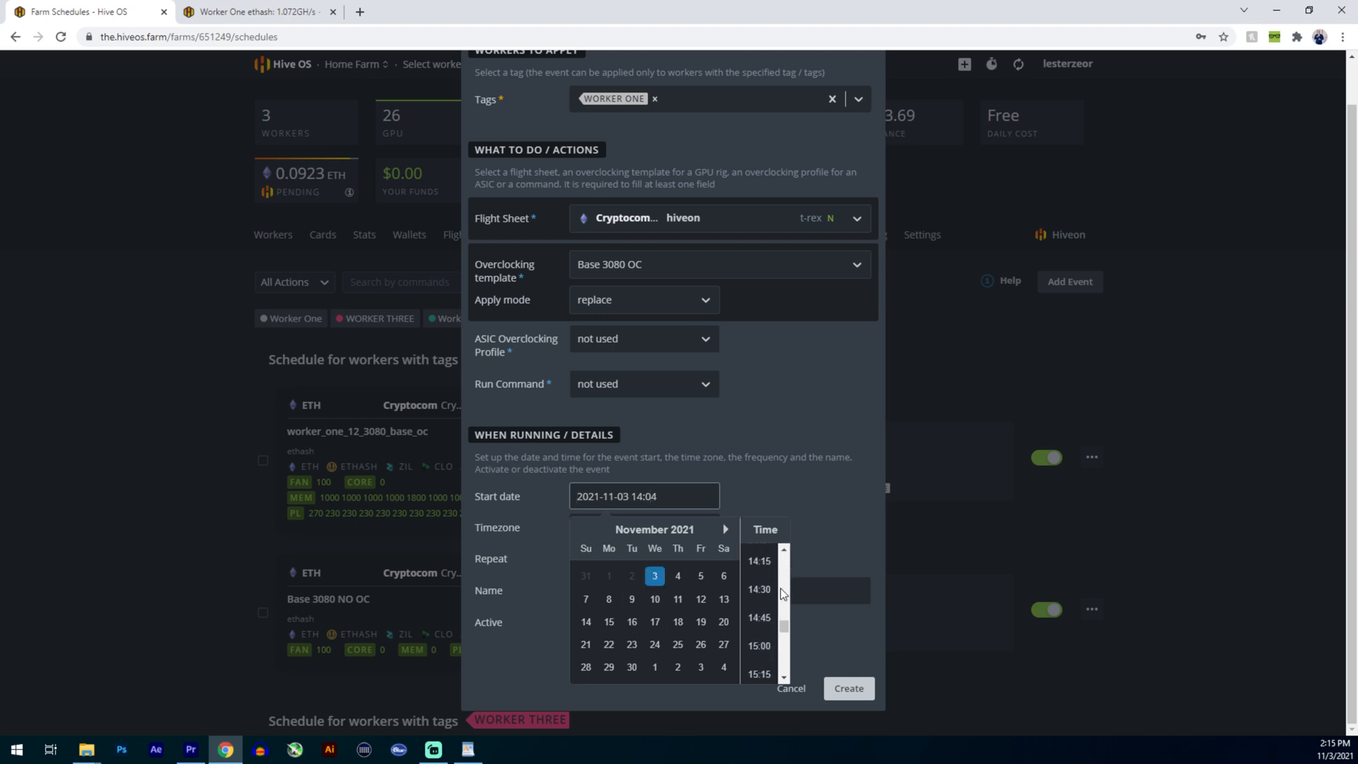
{"action": "scroll", "coordinate": [757, 602], "scroll_direction": "up", "scroll_amount": 1}
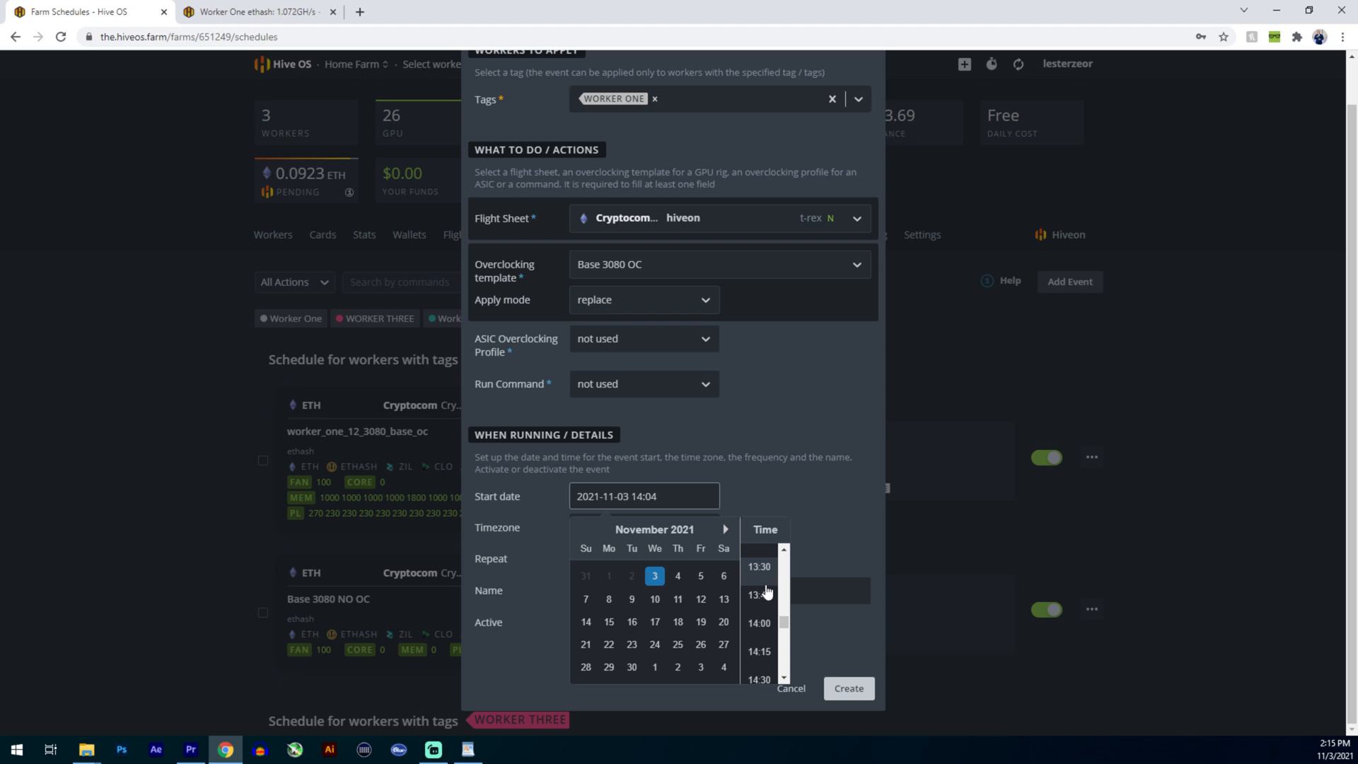
{"action": "scroll", "coordinate": [761, 657], "scroll_direction": "down", "scroll_amount": 2}
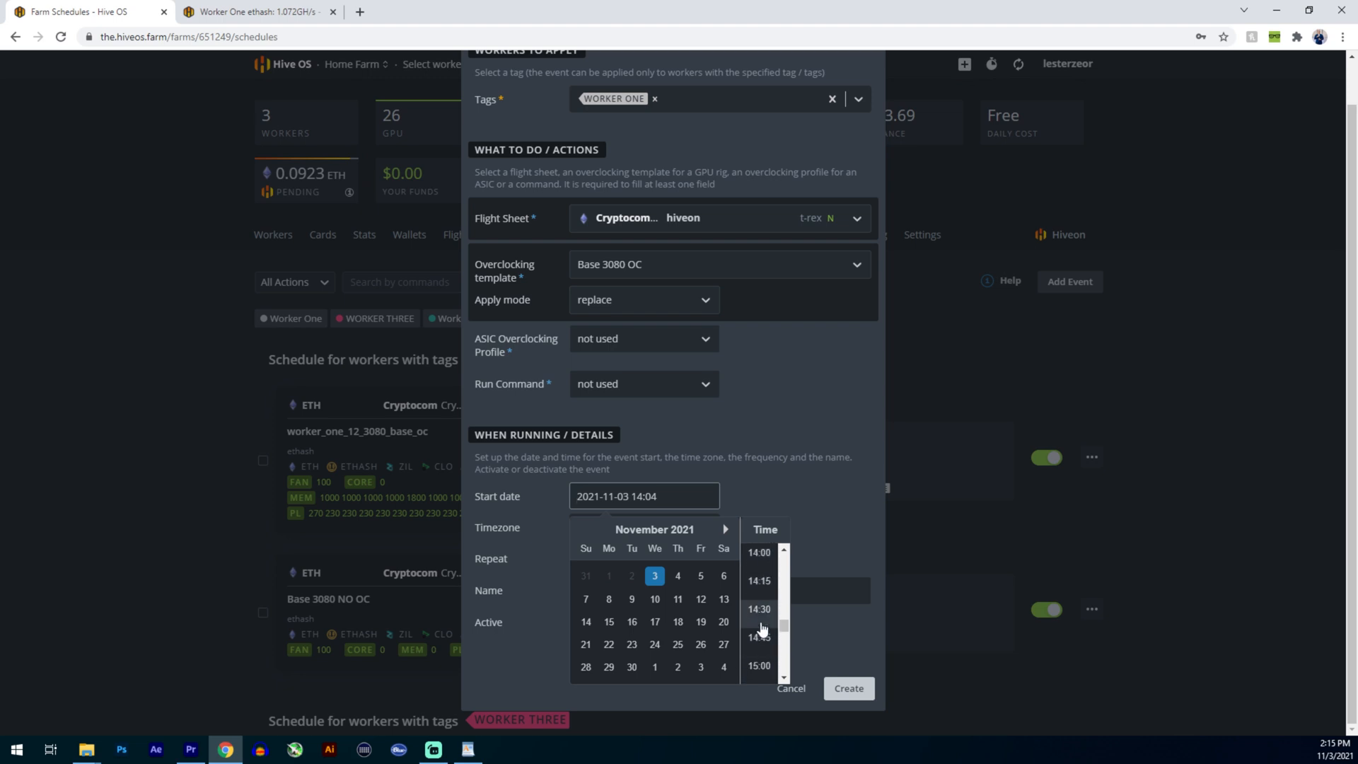
{"action": "left_click", "coordinate": [760, 623]}
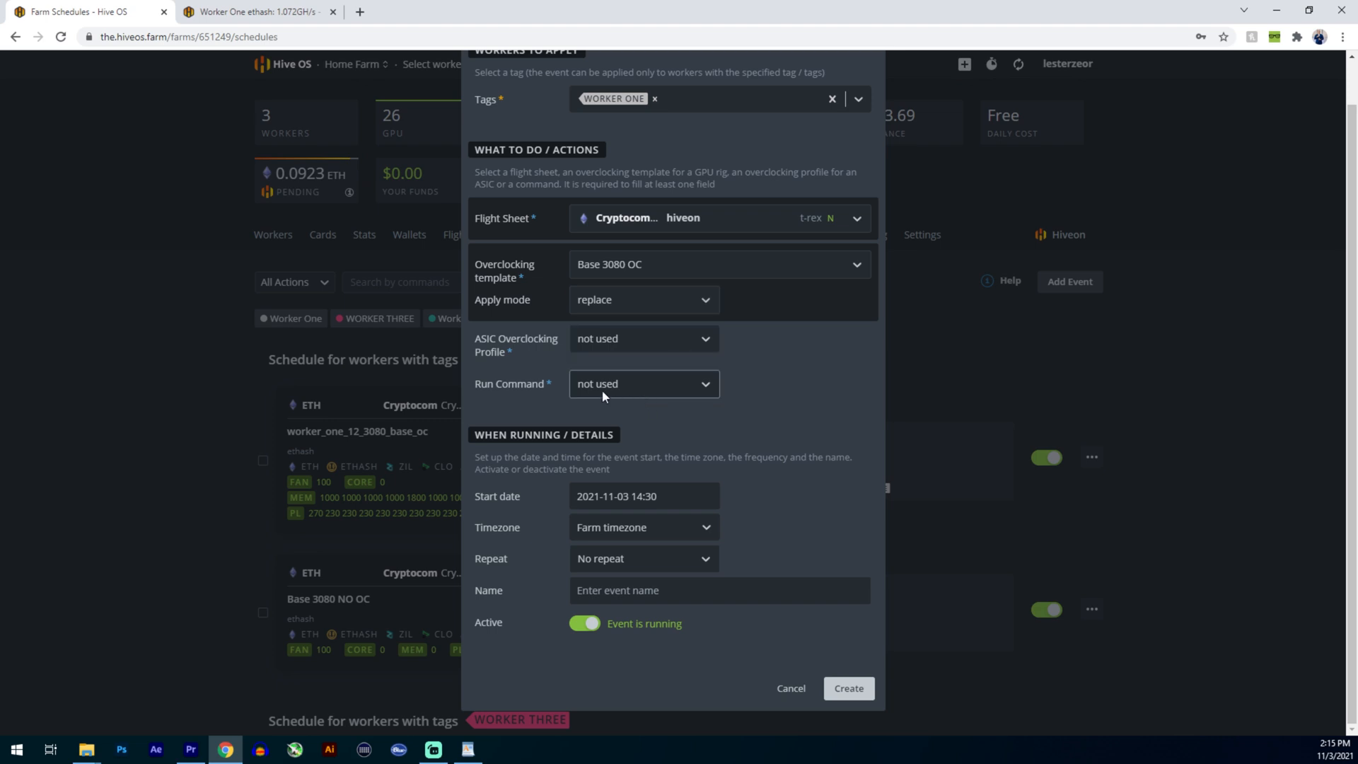
- Set the event's timezone to US/Eastern (UTC-04:00)
{"action": "left_click", "coordinate": [619, 529]}
{"action": "type", "text": "utc"}
{"action": "key", "text": "BackSpace"}
{"action": "key", "text": "BackSpace"}
{"action": "key", "text": "BackSpace"}
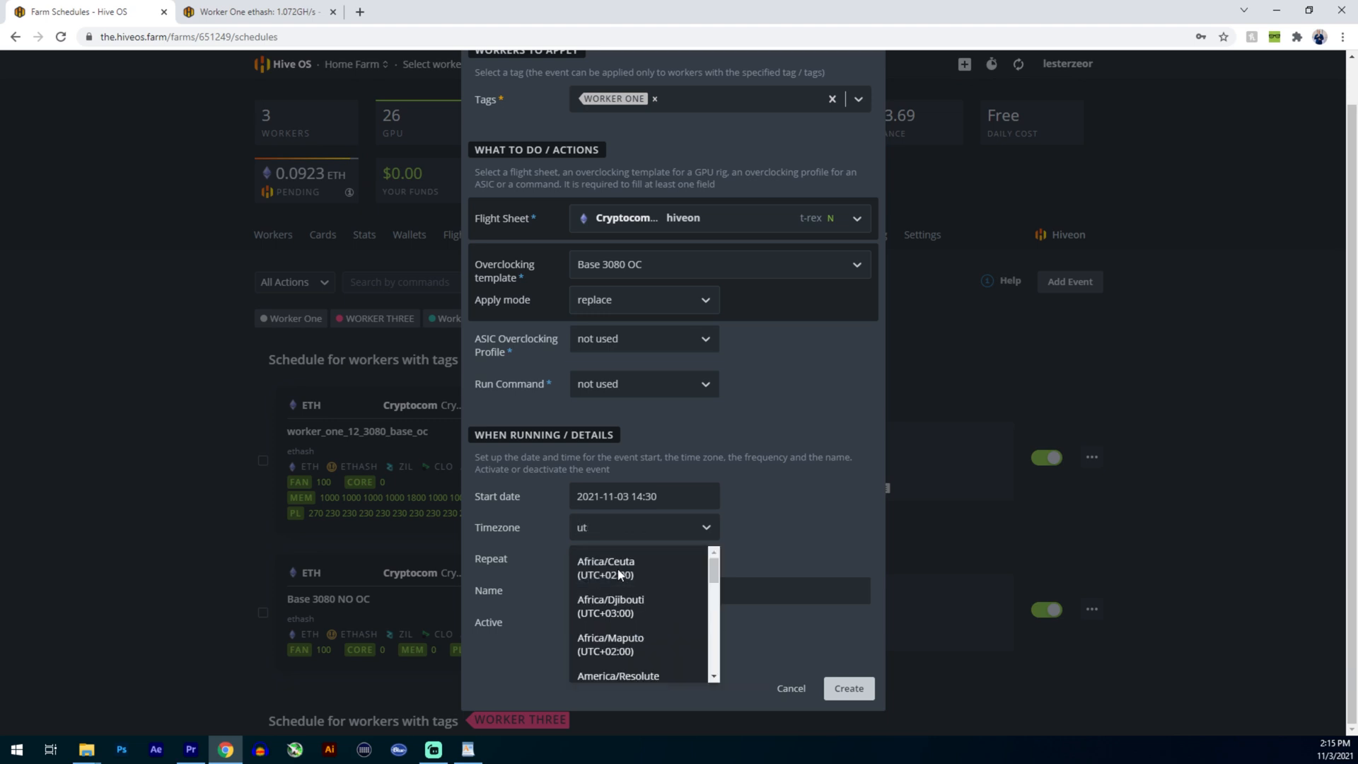
{"action": "type", "text": "east"}
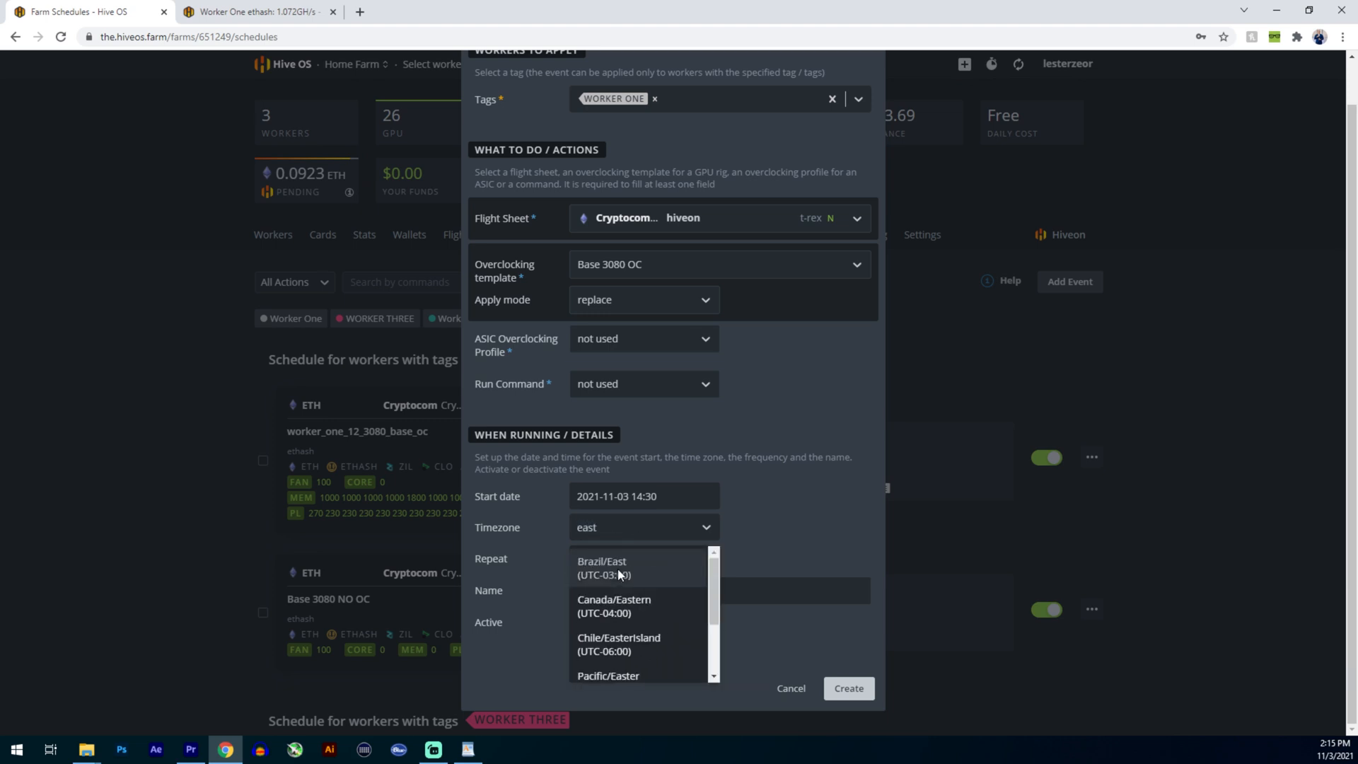
{"action": "scroll", "coordinate": [631, 639], "scroll_direction": "down", "scroll_amount": 2}
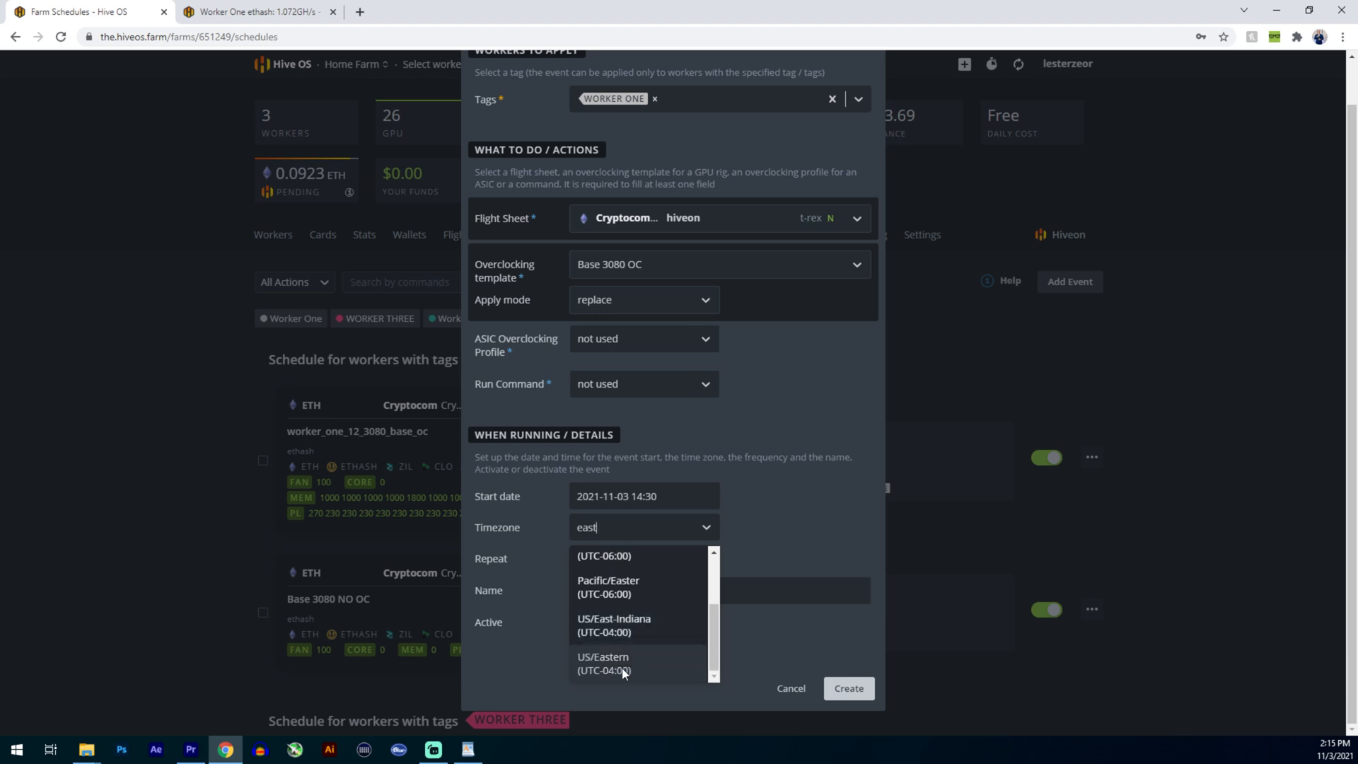
{"action": "left_click", "coordinate": [614, 668]}
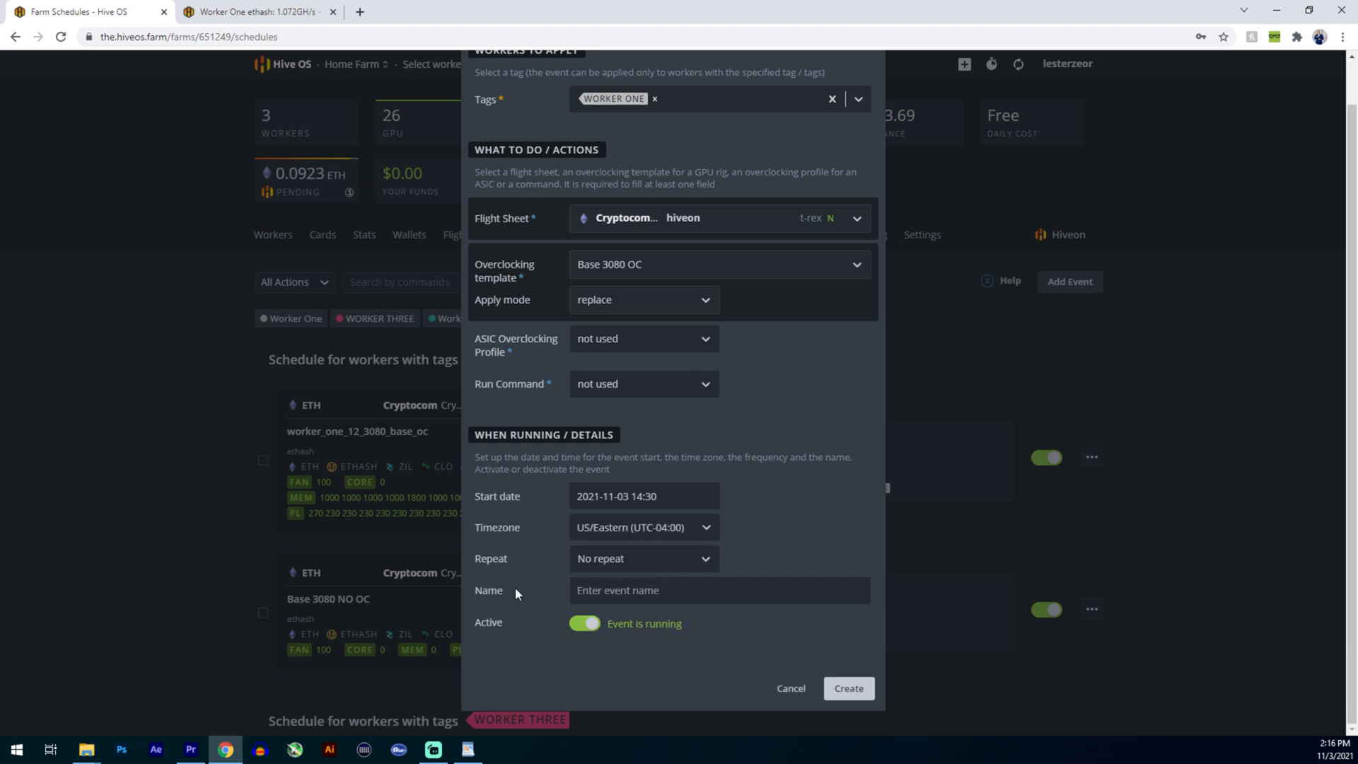
- Make the event repeat daily at 22:00
{"action": "left_click", "coordinate": [607, 570]}
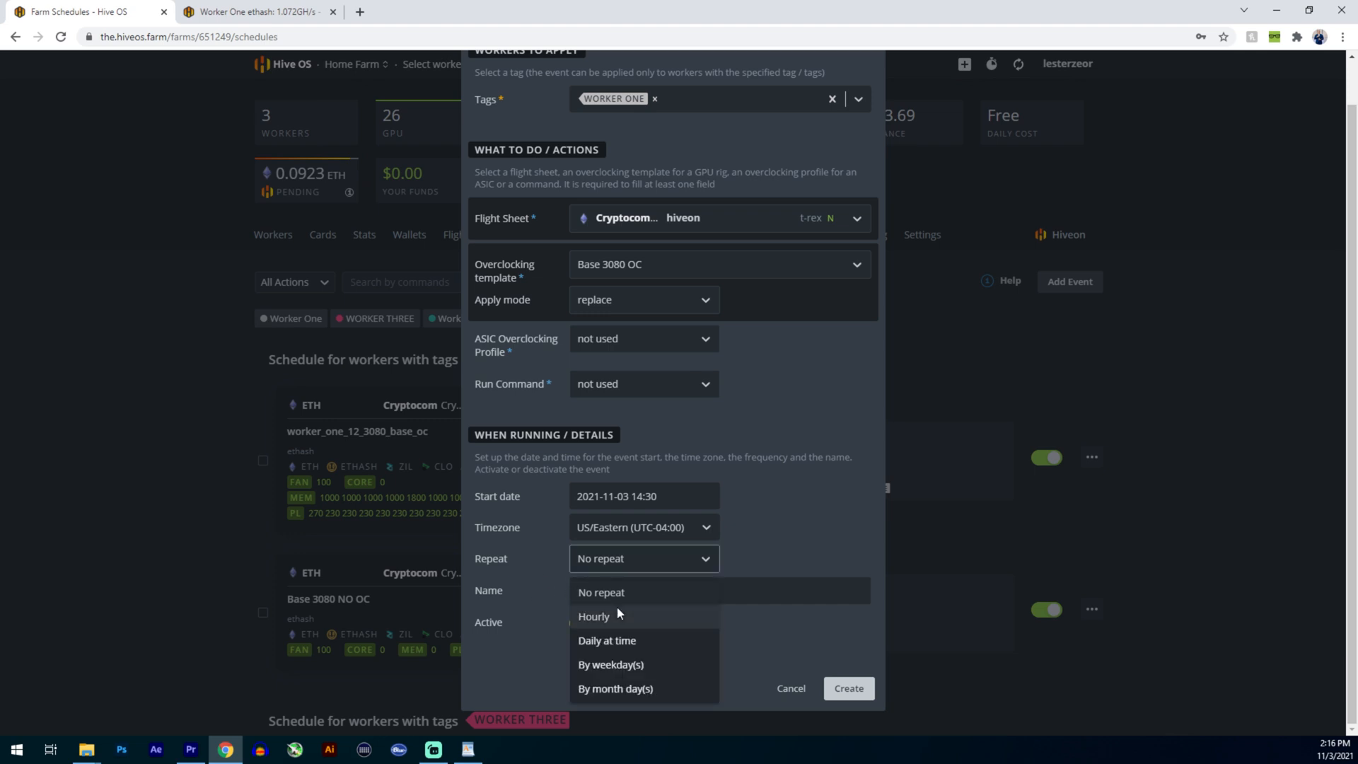
{"action": "left_click", "coordinate": [610, 642]}
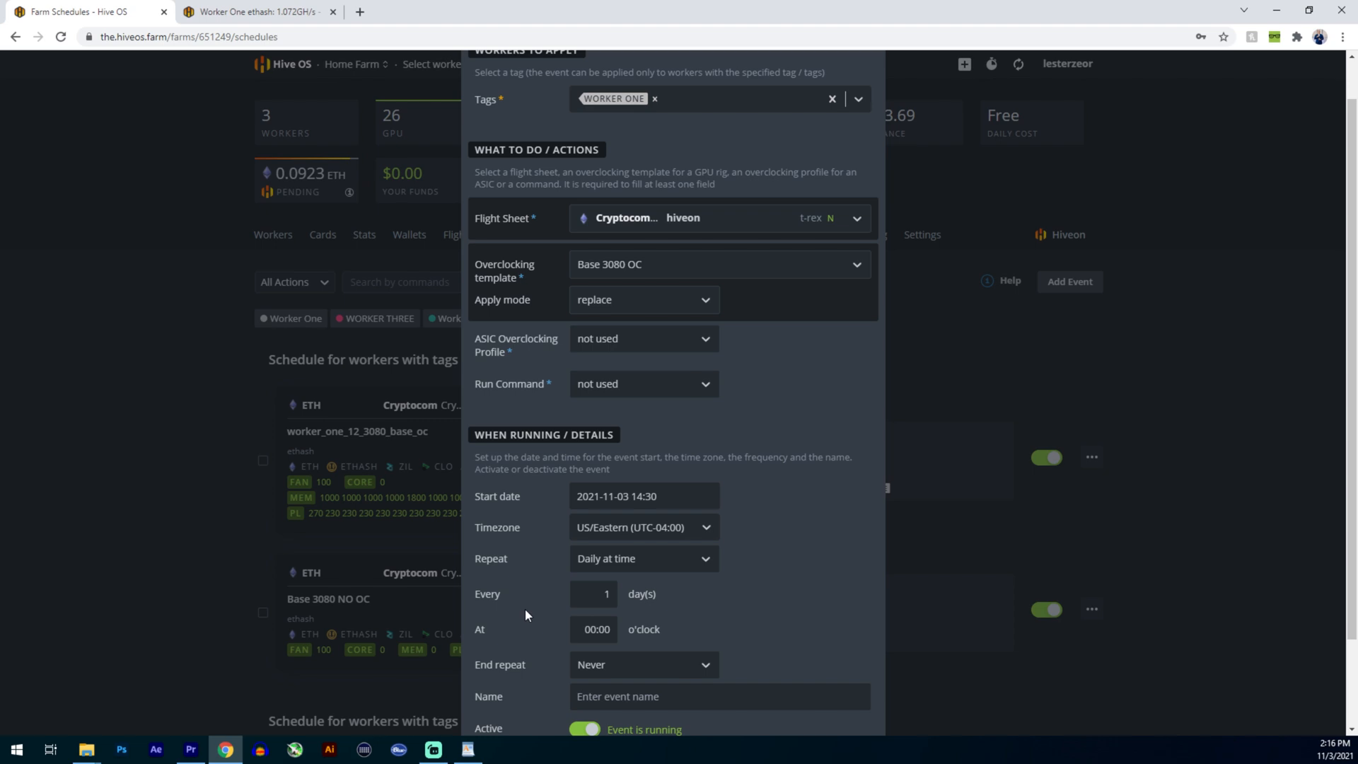
{"action": "scroll", "coordinate": [512, 610], "scroll_direction": "down", "scroll_amount": 1}
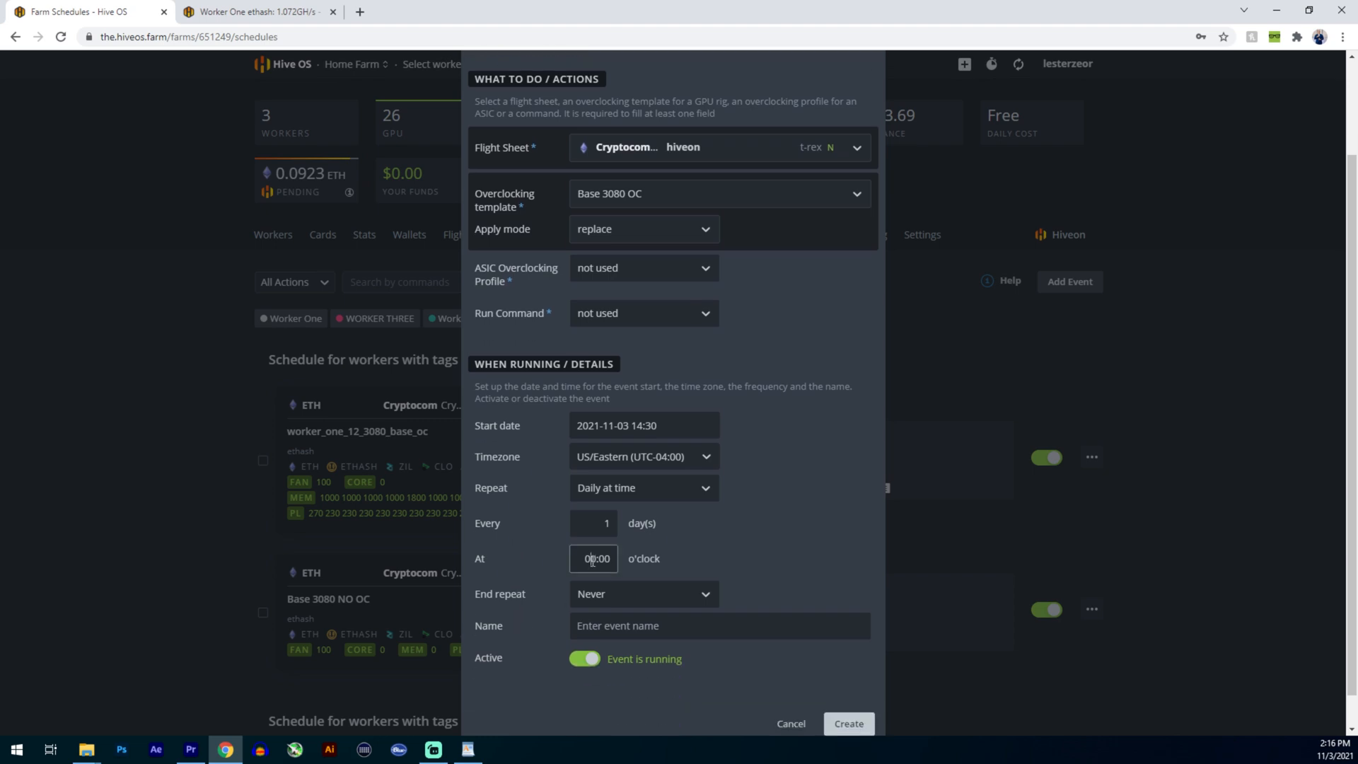
{"action": "left_click", "coordinate": [599, 560]}
{"action": "type", "text": "22"}
{"action": "left_click", "coordinate": [757, 551]}
- Try ending the repeat after a set number of times, and return the end repeat option to Never
{"action": "left_click", "coordinate": [590, 598]}
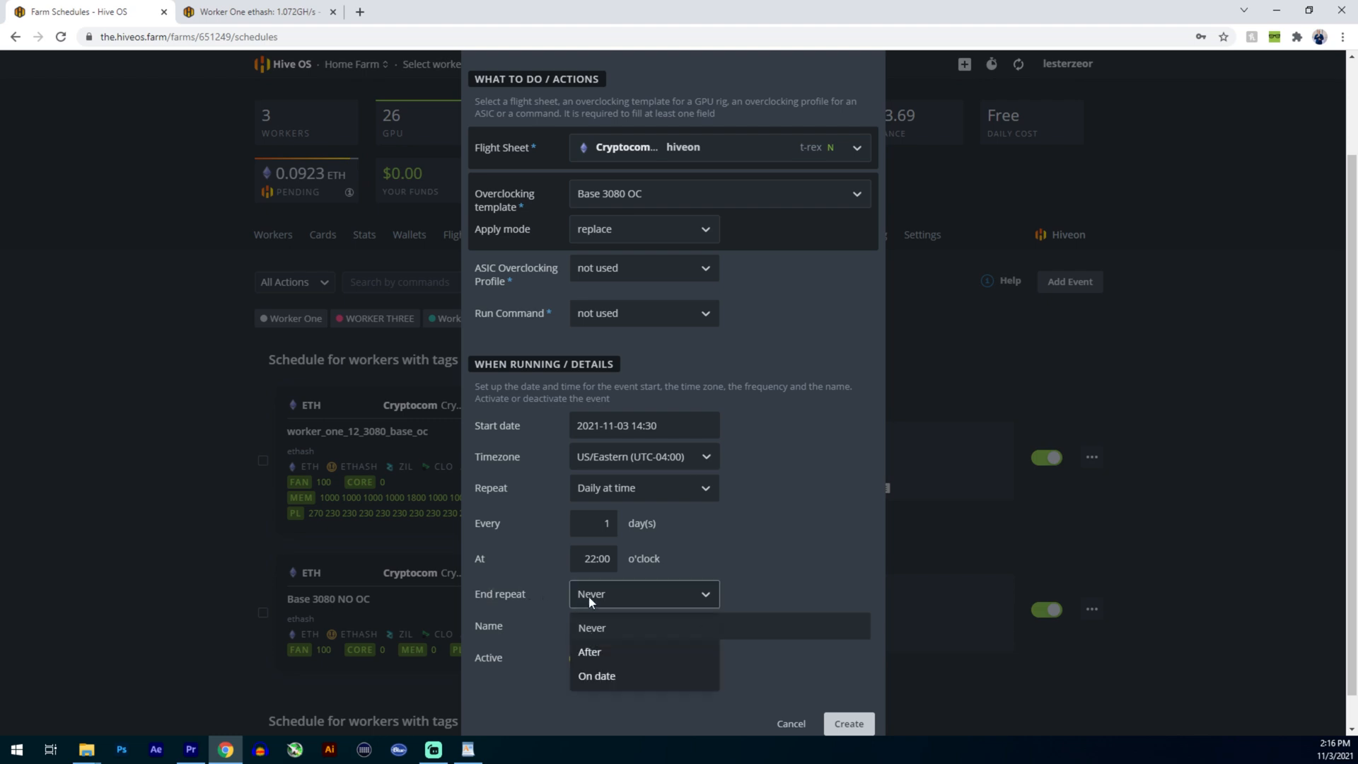
{"action": "left_click", "coordinate": [585, 653]}
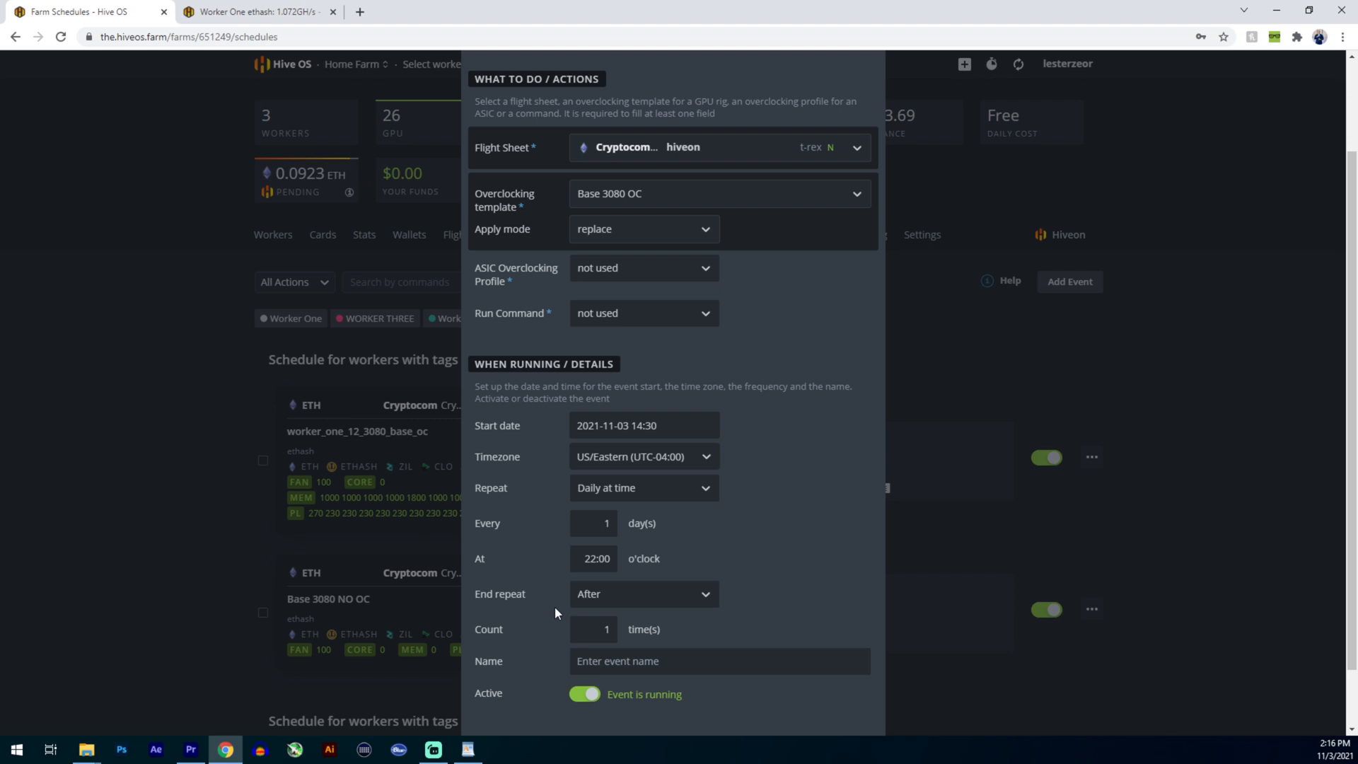
{"action": "left_click", "coordinate": [607, 630]}
{"action": "key", "text": "BackSpace"}
{"action": "left_click", "coordinate": [672, 597]}
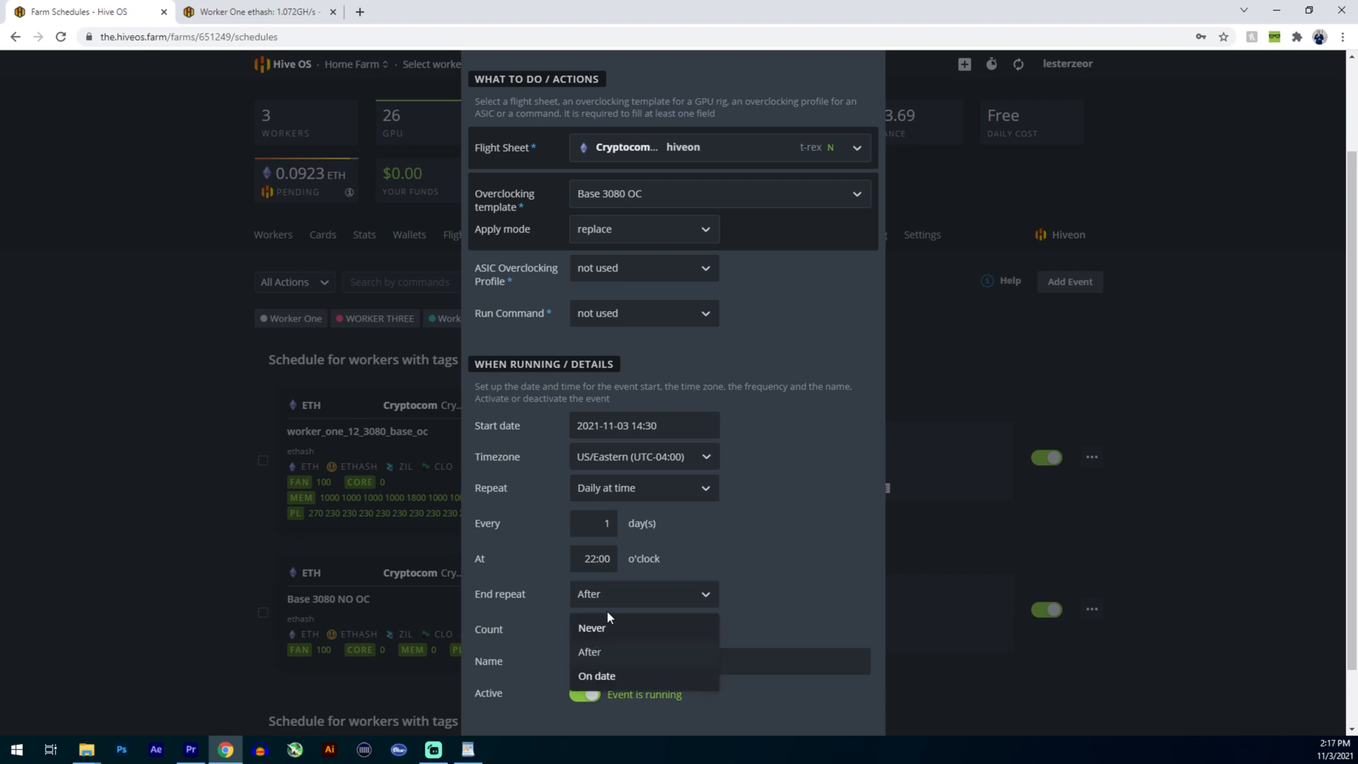
{"action": "left_click", "coordinate": [605, 629]}
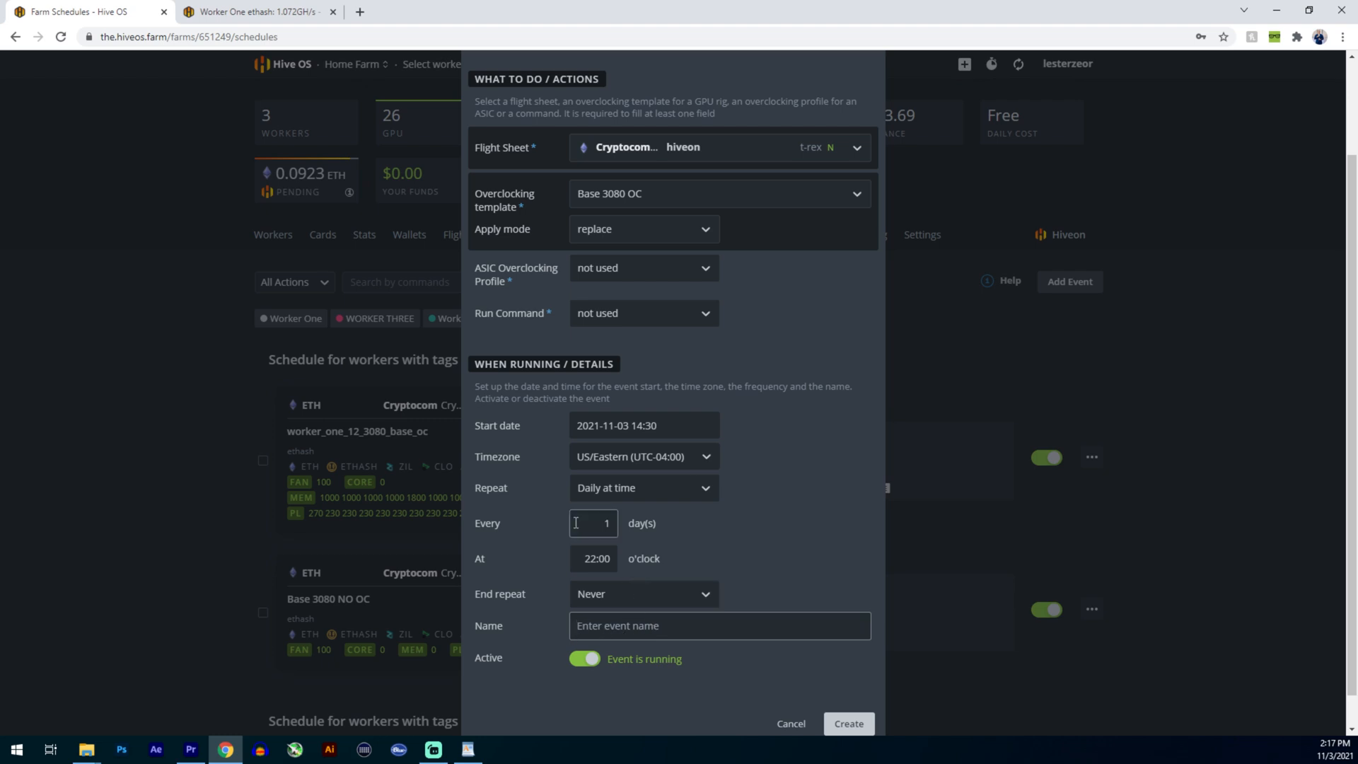
- Name the event "Overclock worker one to base 3080" and cancel its creation
{"action": "type", "text": "Overclock worker one to base 3080"}
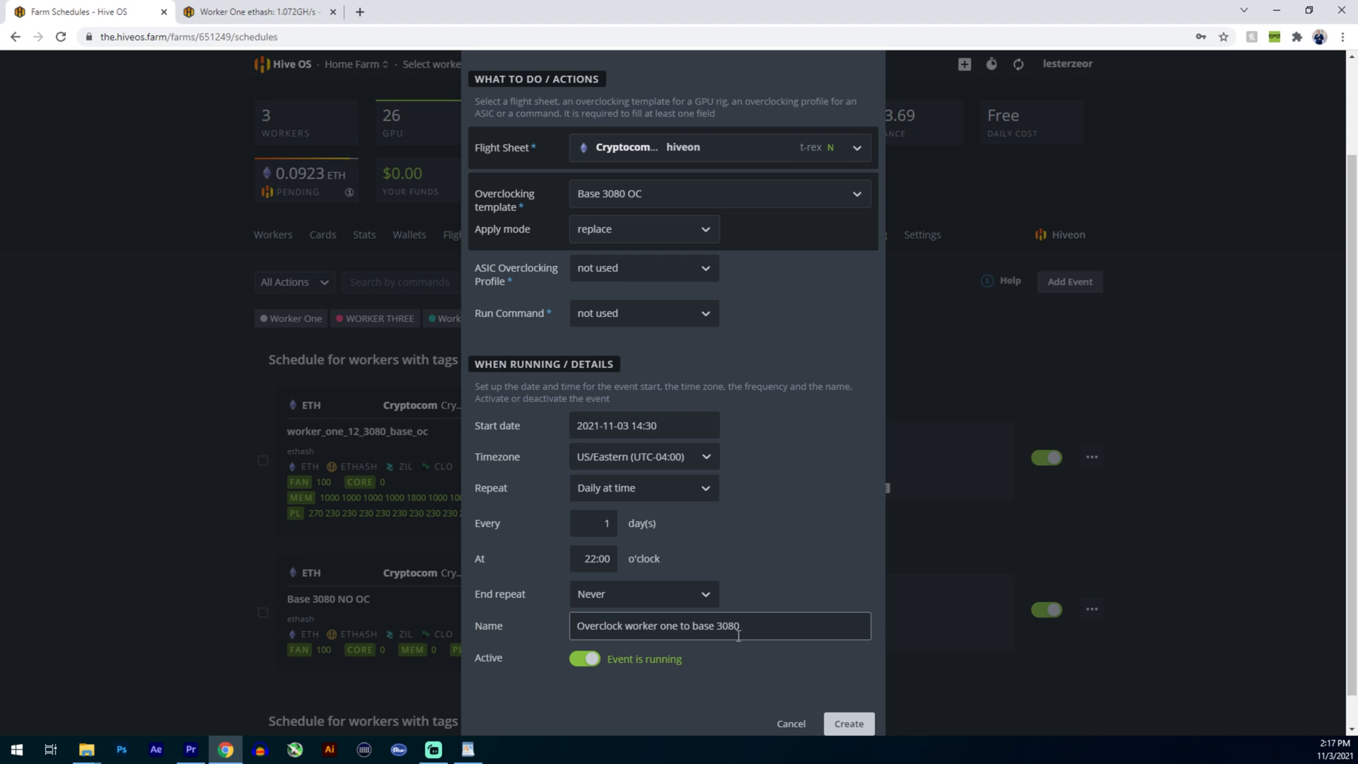
{"action": "type", "text": "oc"}
{"action": "type", "text": " templ"}
{"action": "type", "text": "a"}
{"action": "type", "text": "te"}
{"action": "key", "text": "BackSpace"}
{"action": "key", "text": "BackSpace"}
{"action": "key", "text": "BackSpace"}
{"action": "key", "text": "BackSpace"}
{"action": "key", "text": "BackSpace"}
{"action": "key", "text": "BackSpace"}
{"action": "key", "text": "BackSpace"}
{"action": "key", "text": "BackSpace"}
{"action": "key", "text": "BackSpace"}
{"action": "key", "text": "BackSpace"}
{"action": "key", "text": "BackSpace"}
{"action": "key", "text": "BackSpace"}
{"action": "key", "text": "BackSpace"}
{"action": "key", "text": "BackSpace"}
{"action": "key", "text": "BackSpace"}
{"action": "key", "text": "BackSpace"}
{"action": "key", "text": "BackSpace"}
{"action": "key", "text": "BackSpace"}
{"action": "type", "text": "e 3080"}
{"action": "left_click", "coordinate": [791, 729]}
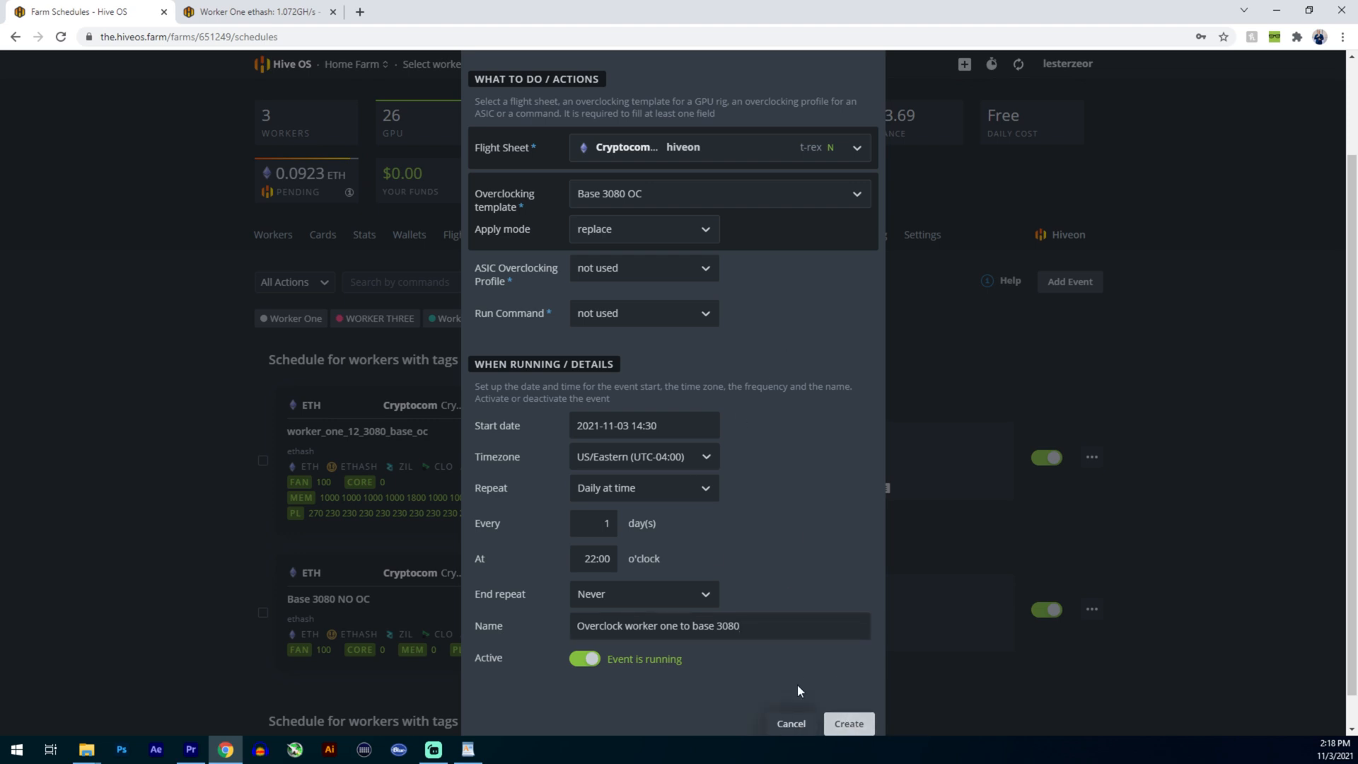
{"action": "left_click", "coordinate": [792, 721]}
- Review Worker One's daily 22:00 event, including its name, overclocking template and available event actions
{"action": "scroll", "coordinate": [495, 425], "scroll_direction": "down", "scroll_amount": 2}
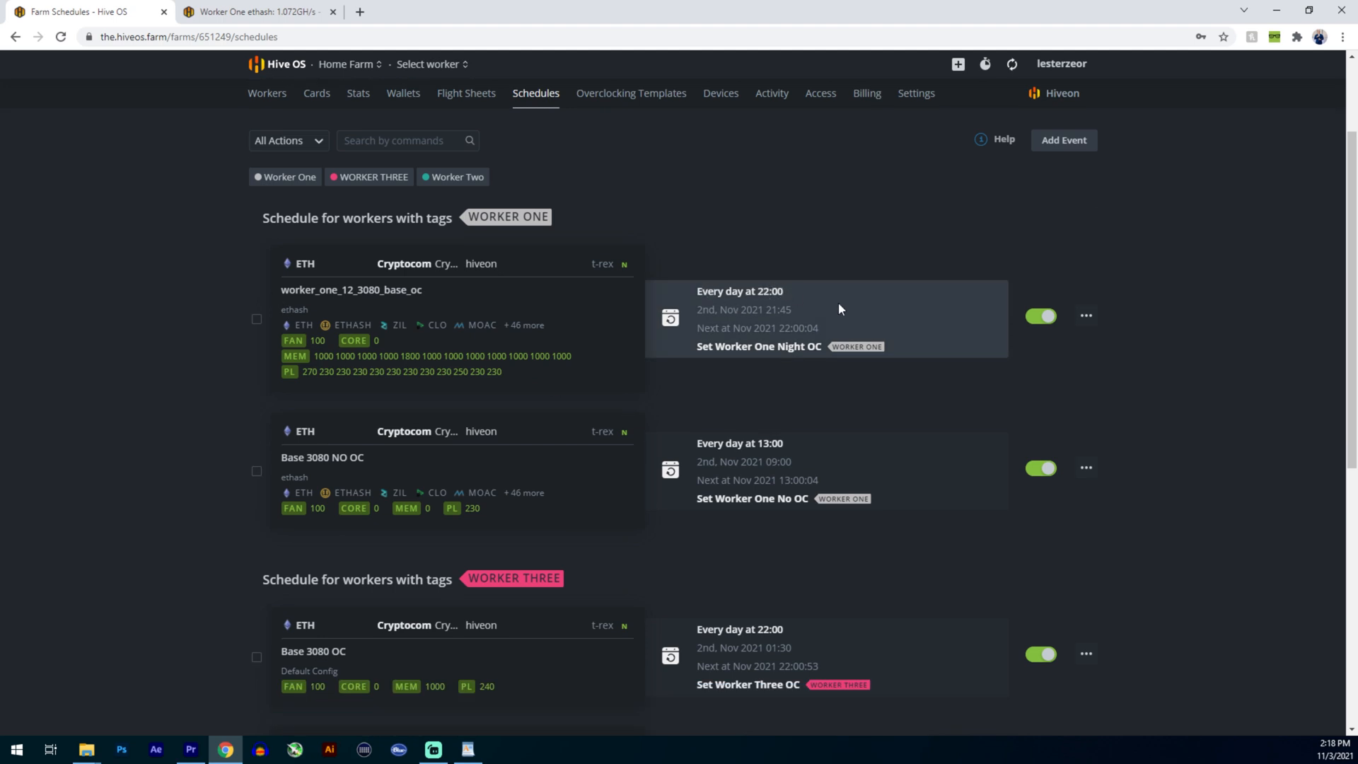
{"action": "left_click_drag", "start_coordinate": [695, 349], "coordinate": [755, 352]}
{"action": "left_click", "coordinate": [691, 355]}
{"action": "left_click_drag", "start_coordinate": [281, 292], "coordinate": [348, 293]}
{"action": "left_click", "coordinate": [303, 293]}
{"action": "left_click_drag", "start_coordinate": [281, 291], "coordinate": [435, 293]}
{"action": "left_click", "coordinate": [435, 290]}
{"action": "left_click", "coordinate": [1087, 316]}
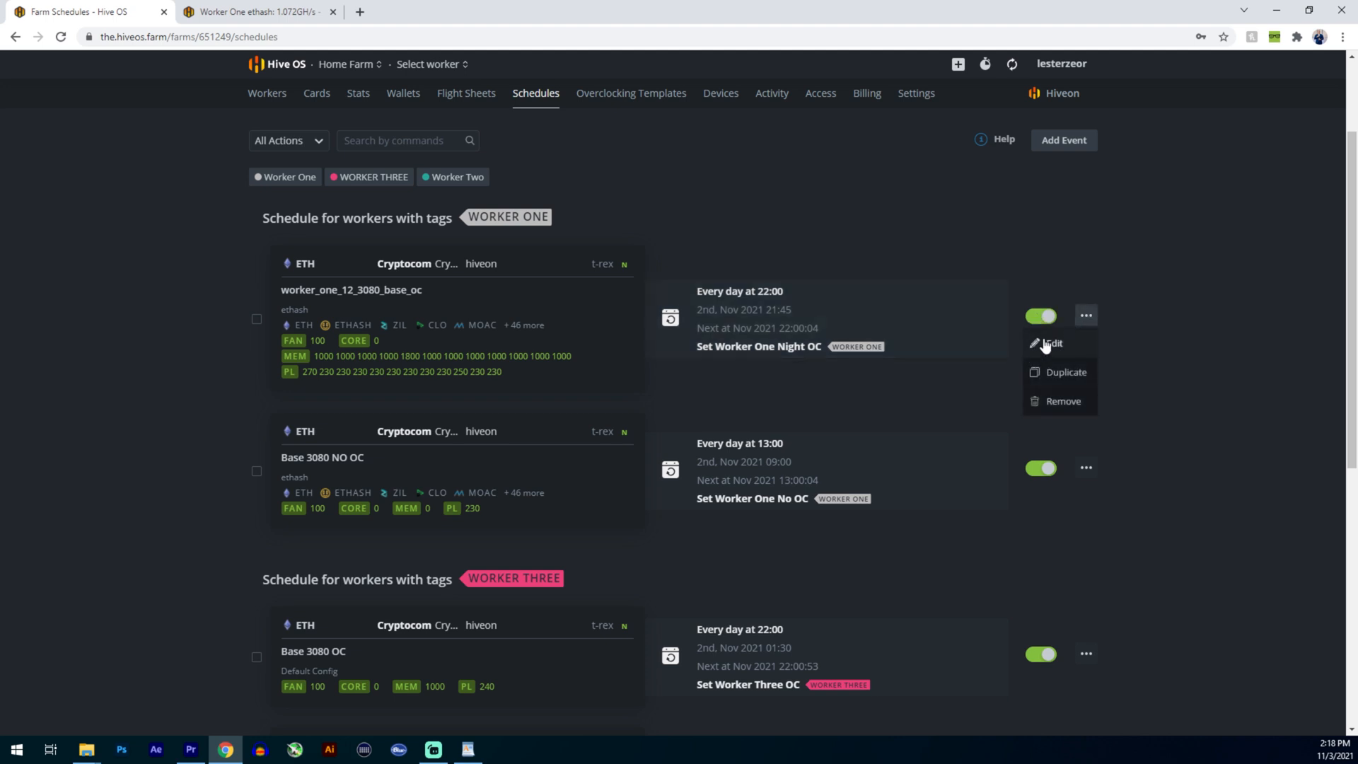
{"action": "left_click", "coordinate": [1164, 333]}
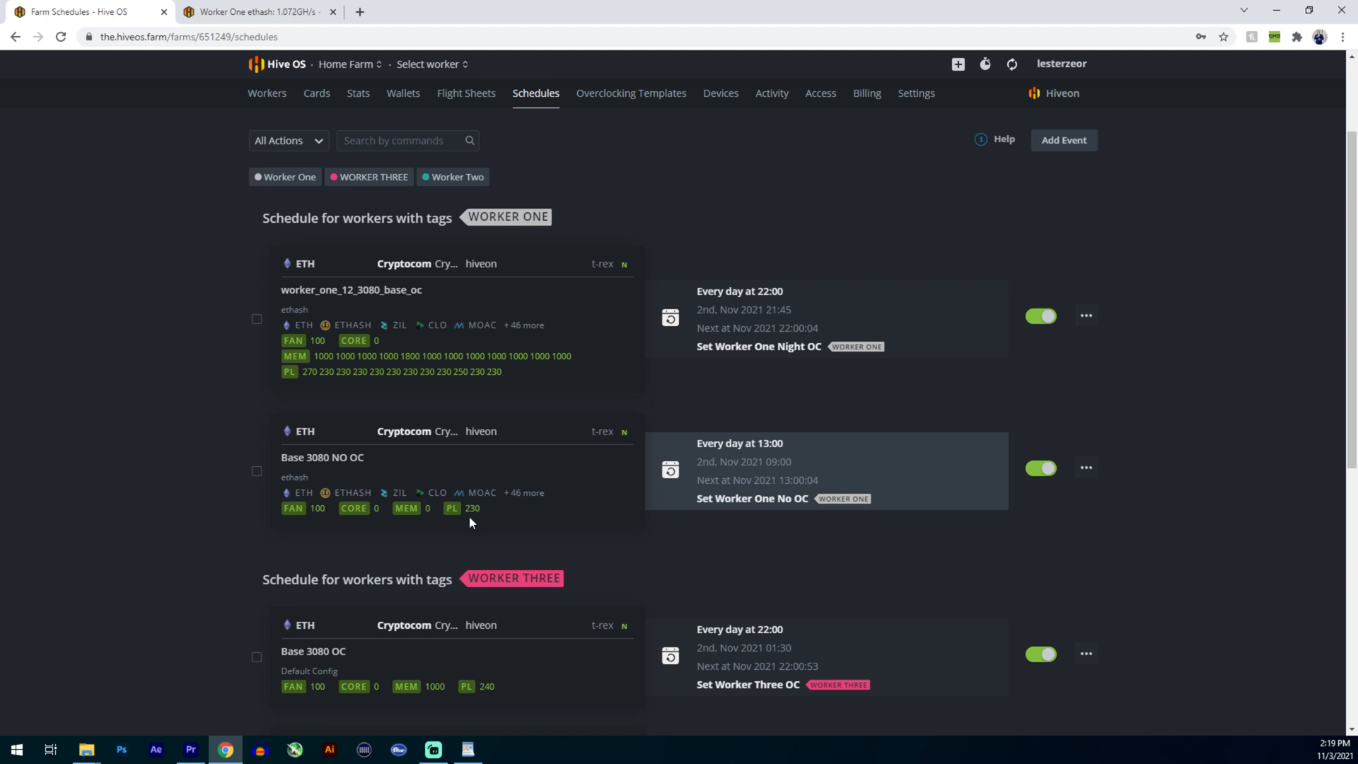
- Examine the scheduled overclock and no-overclock events for the WORKER THREE and WORKER TWO tags
{"action": "scroll", "coordinate": [991, 468], "scroll_direction": "down", "scroll_amount": 2}
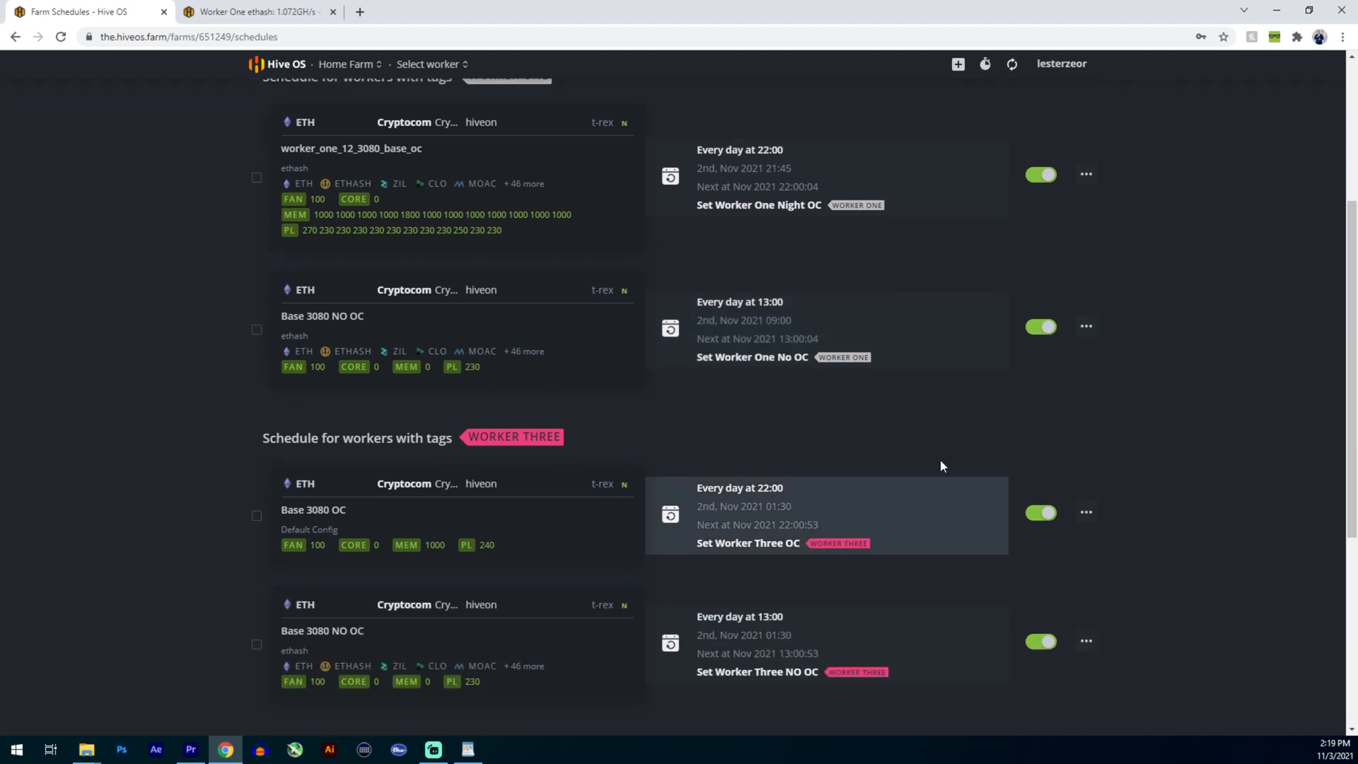
{"action": "scroll", "coordinate": [637, 453], "scroll_direction": "down", "scroll_amount": 2}
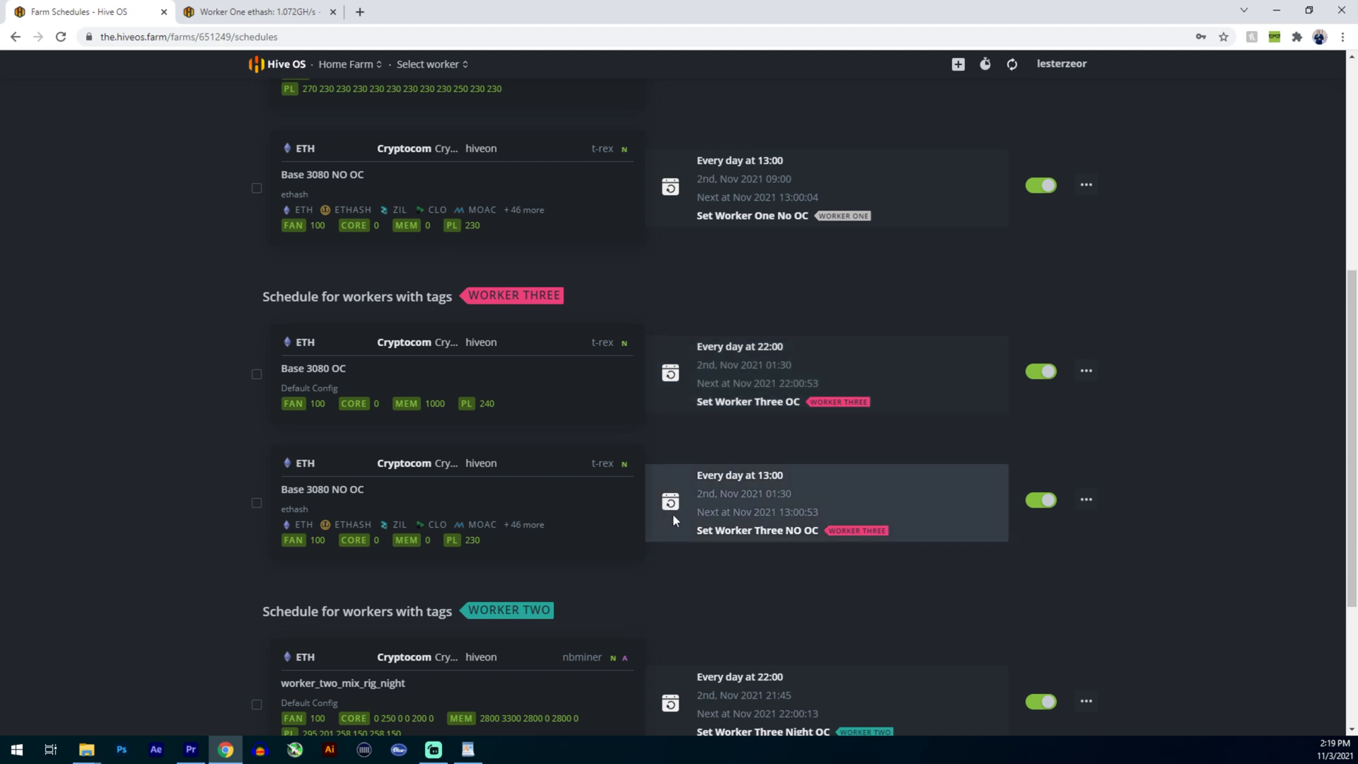
{"action": "scroll", "coordinate": [697, 431], "scroll_direction": "down", "scroll_amount": 2}
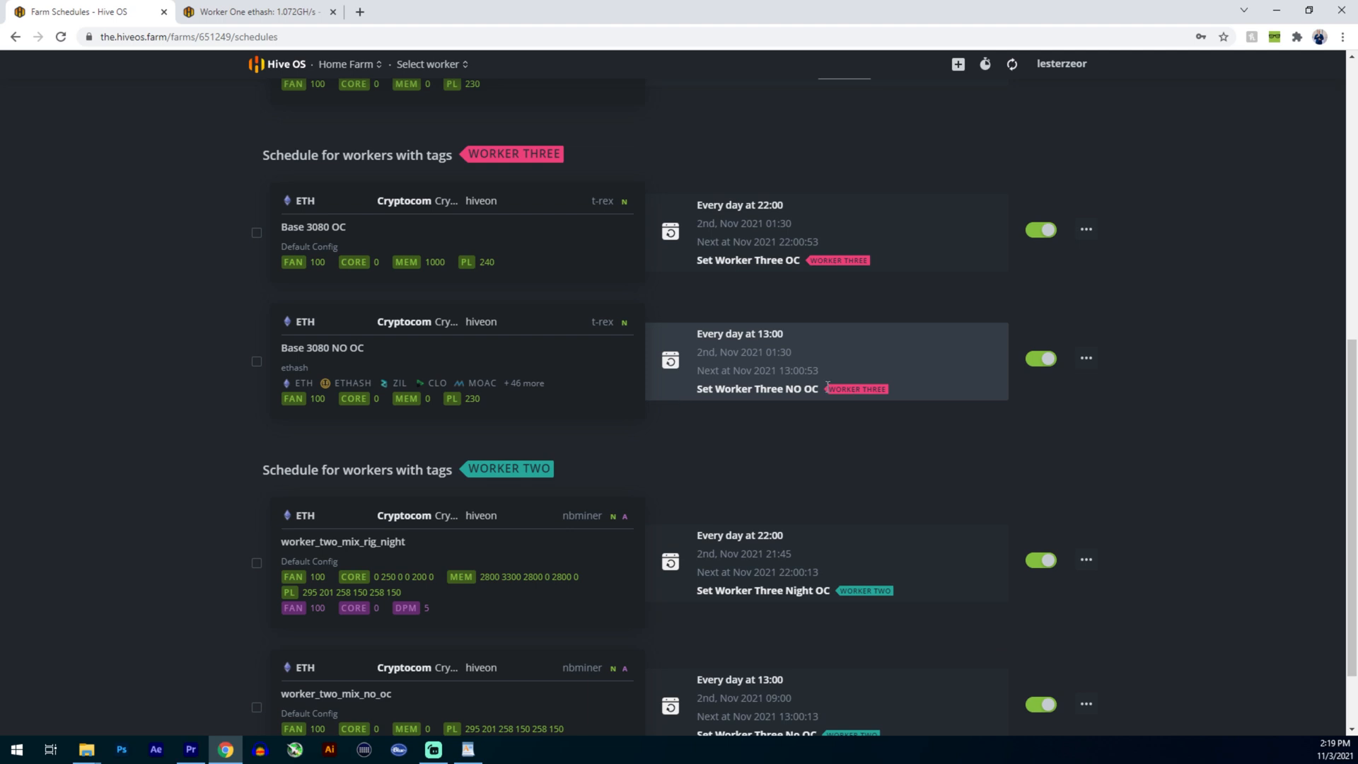
{"action": "scroll", "coordinate": [575, 467], "scroll_direction": "down", "scroll_amount": 2}
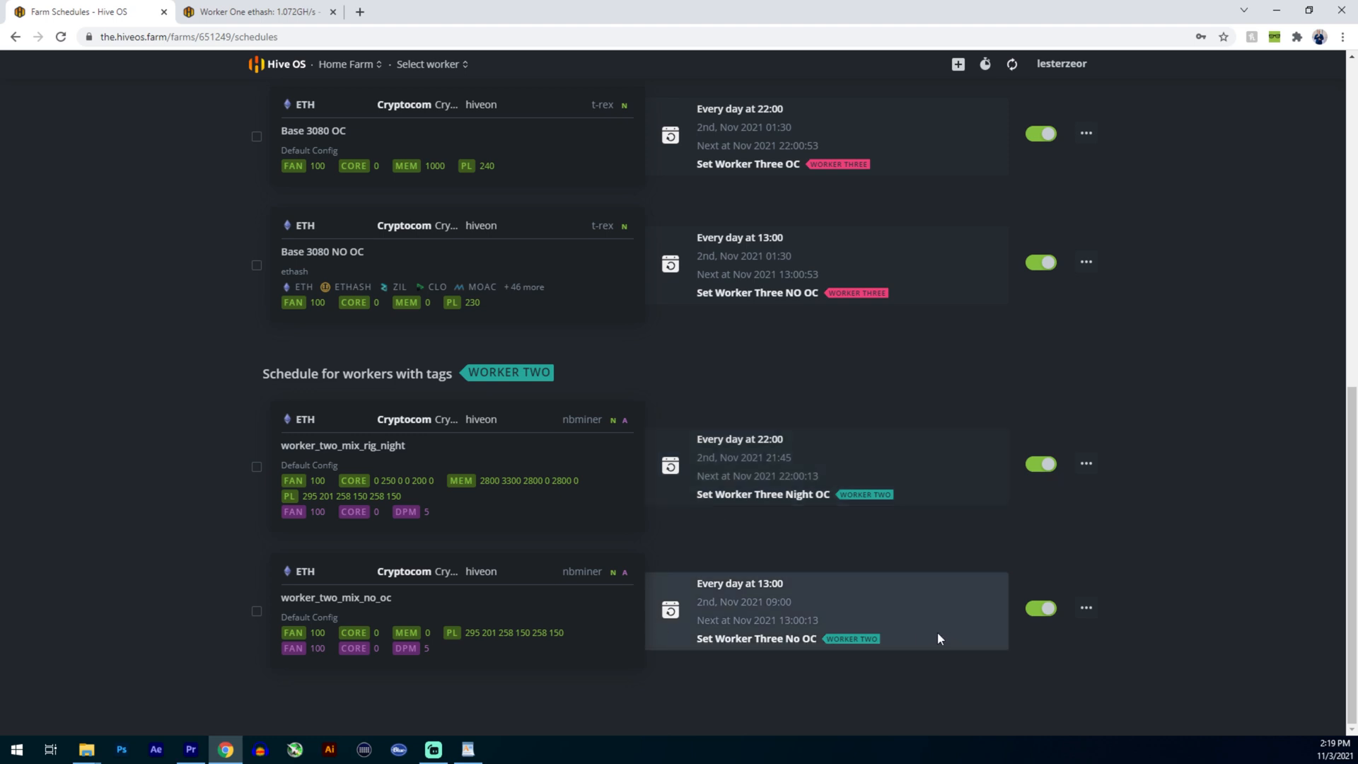
{"action": "scroll", "coordinate": [924, 628], "scroll_direction": "up", "scroll_amount": 10}
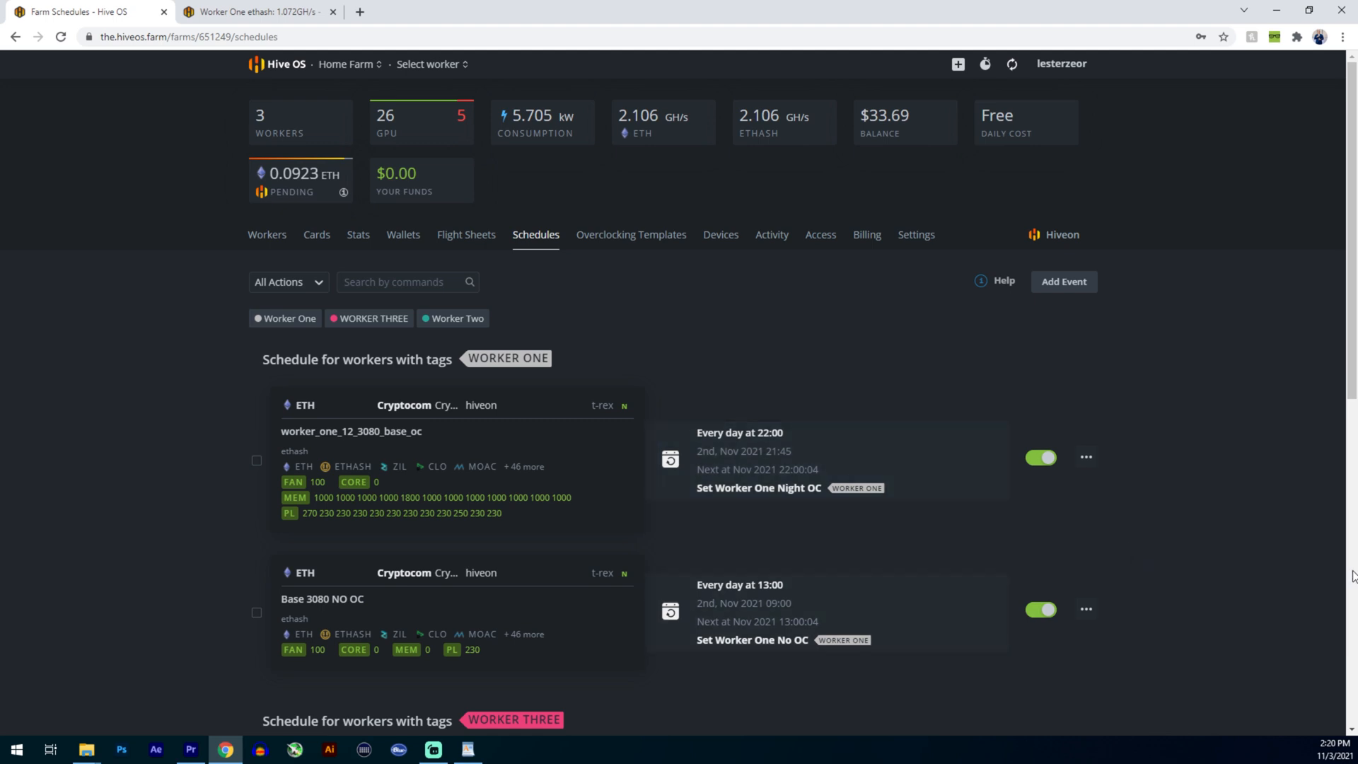
{"action": "scroll", "coordinate": [457, 371], "scroll_direction": "down", "scroll_amount": 1}
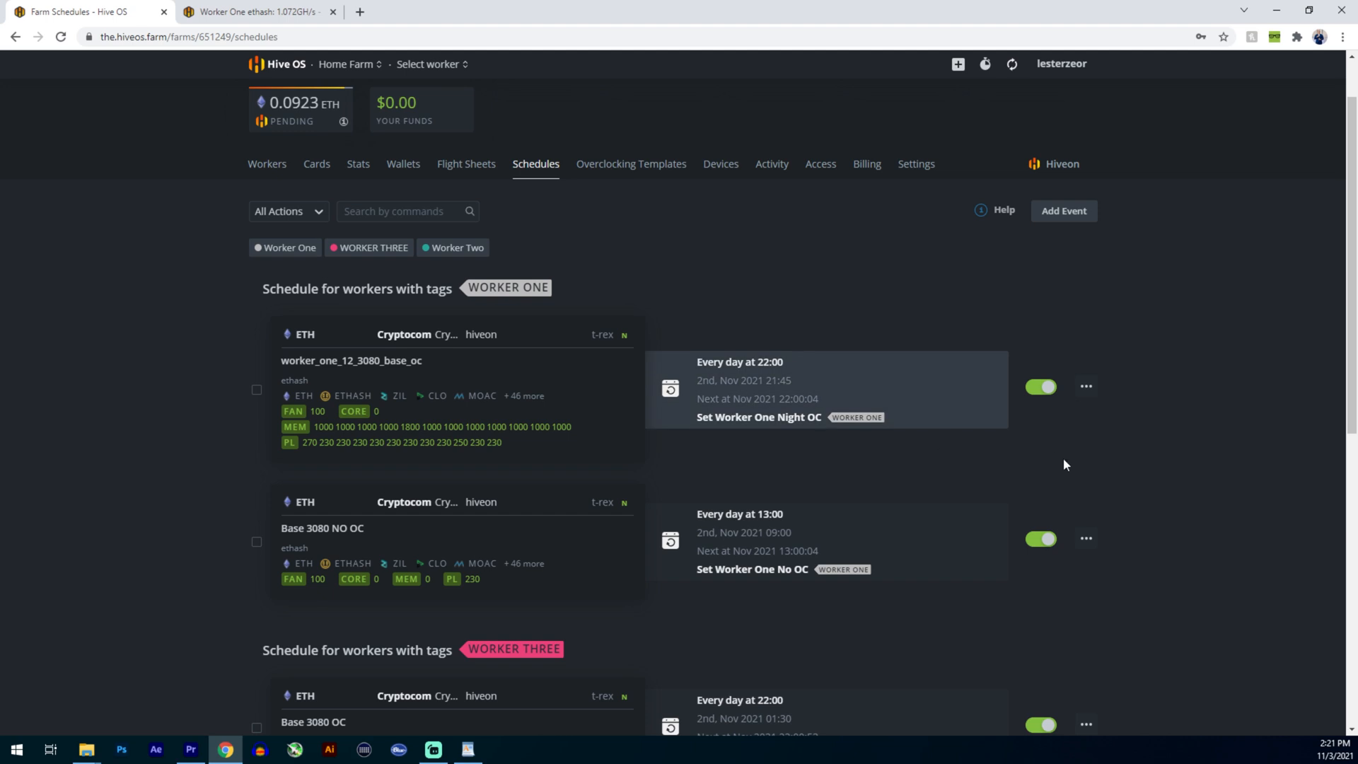
{"action": "scroll", "coordinate": [121, 502], "scroll_direction": "down", "scroll_amount": 5}
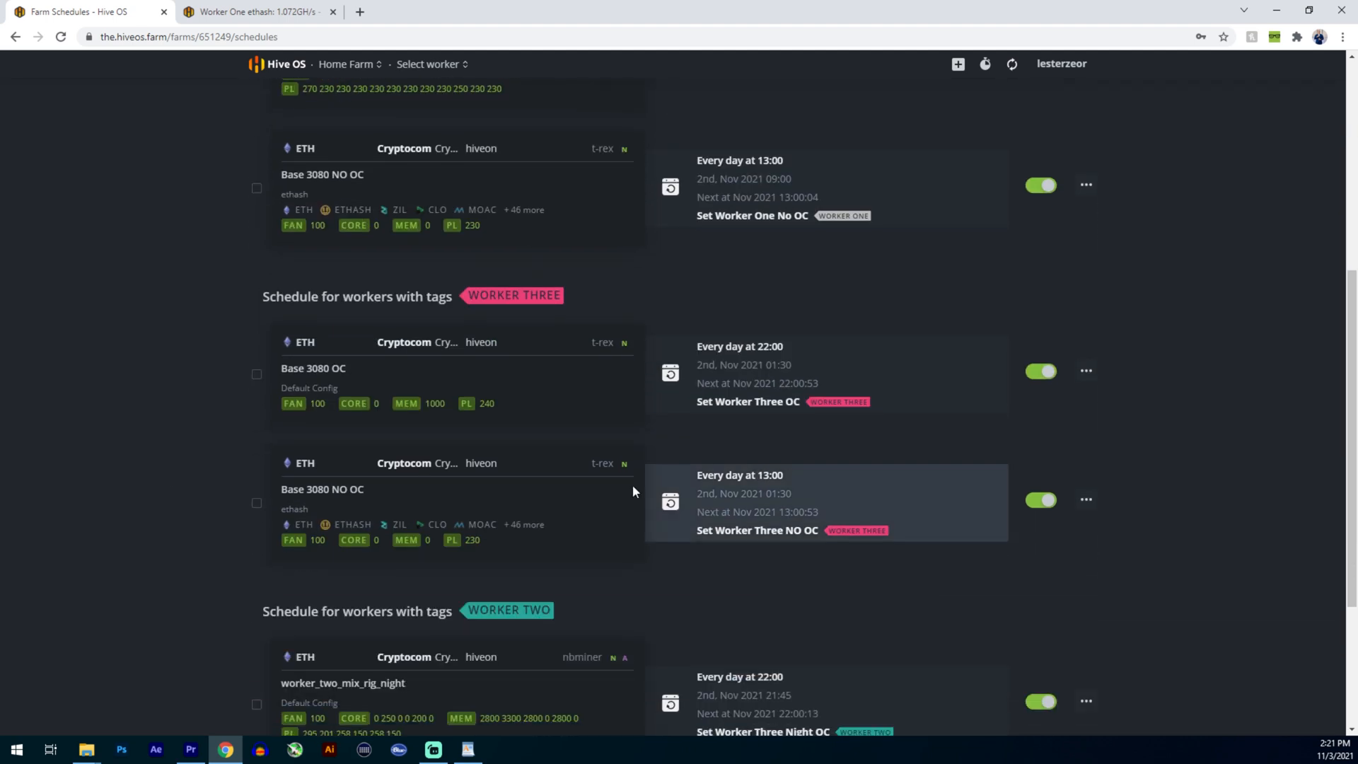
{"action": "scroll", "coordinate": [715, 593], "scroll_direction": "down", "scroll_amount": 3}
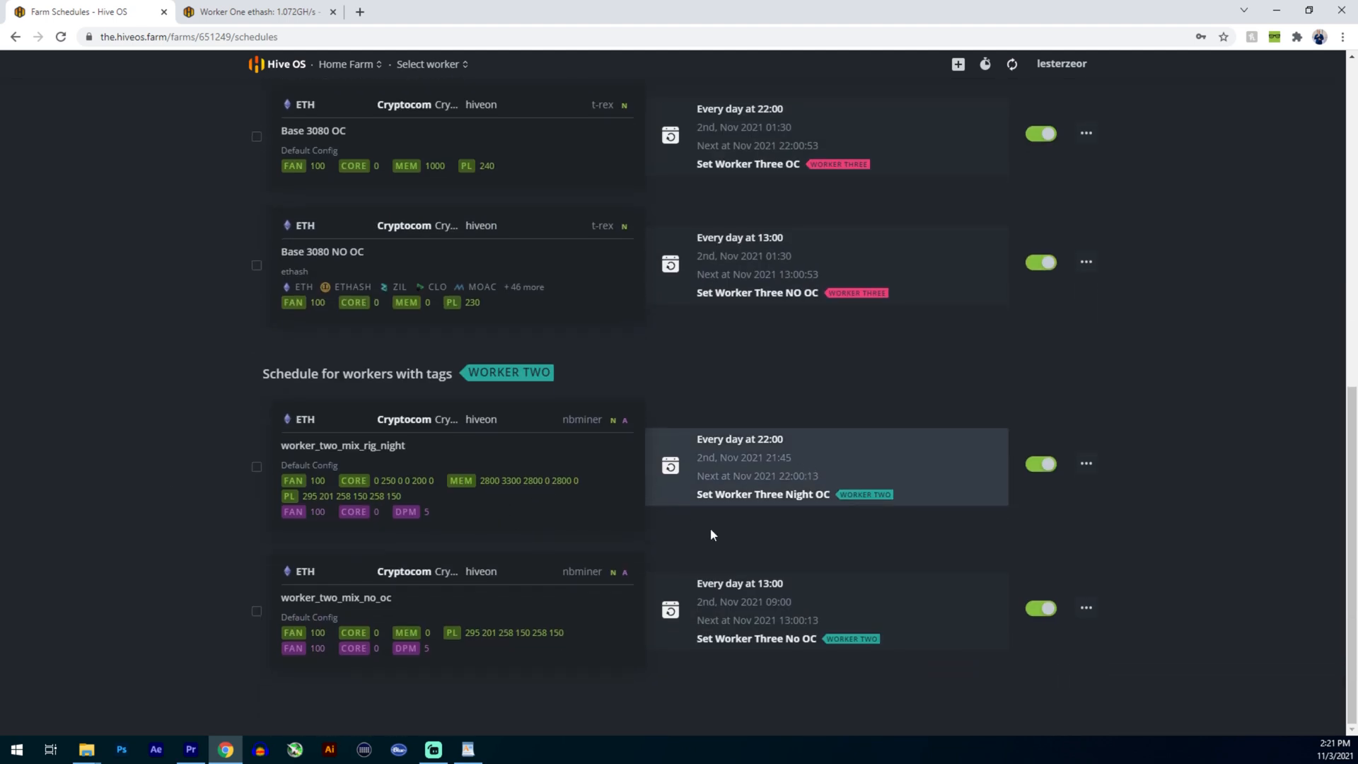
- Start a new schedule event for the RTX 3080 tag with the ETH-HIVEPOOL-TREX flight sheet
{"action": "scroll", "coordinate": [167, 478], "scroll_direction": "up", "scroll_amount": 8}
{"action": "scroll", "coordinate": [167, 478], "scroll_direction": "up", "scroll_amount": 2}
{"action": "left_click", "coordinate": [1064, 287]}
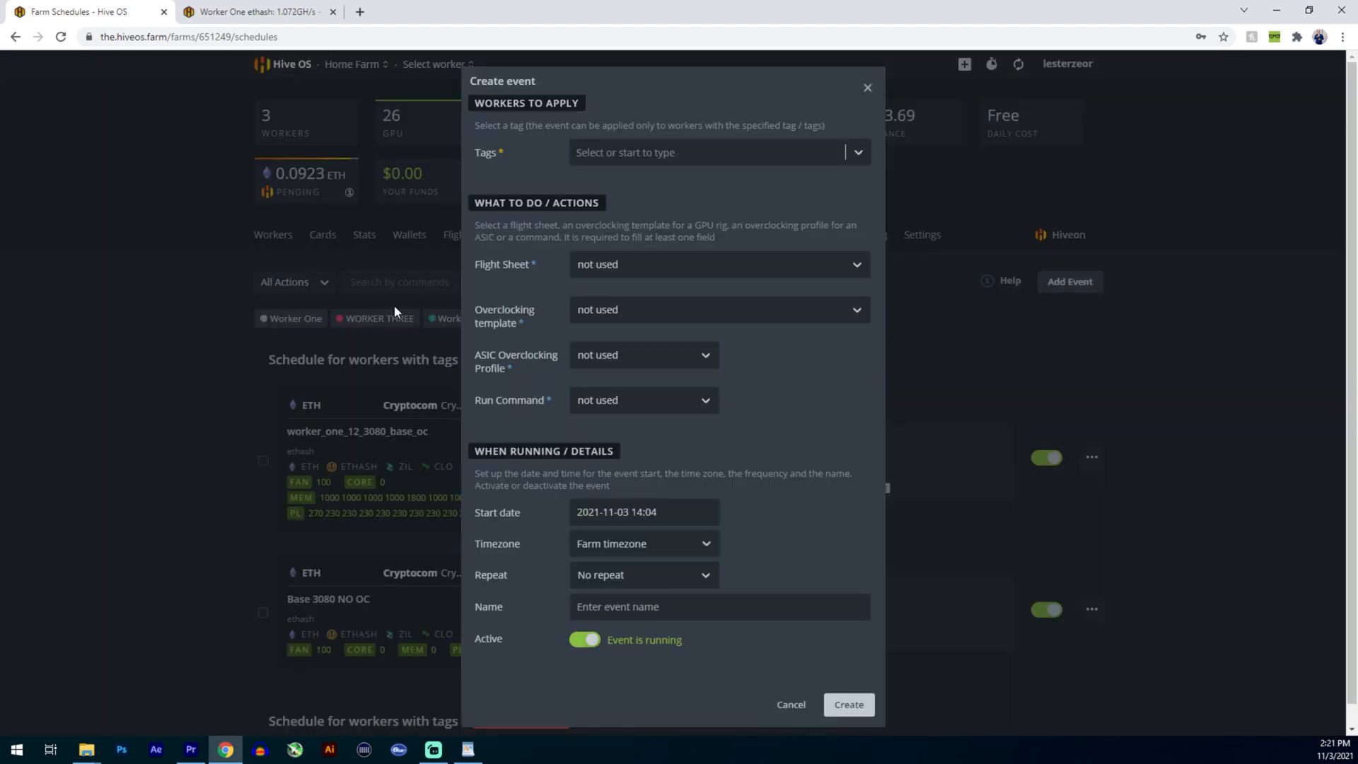
{"action": "left_click", "coordinate": [676, 160]}
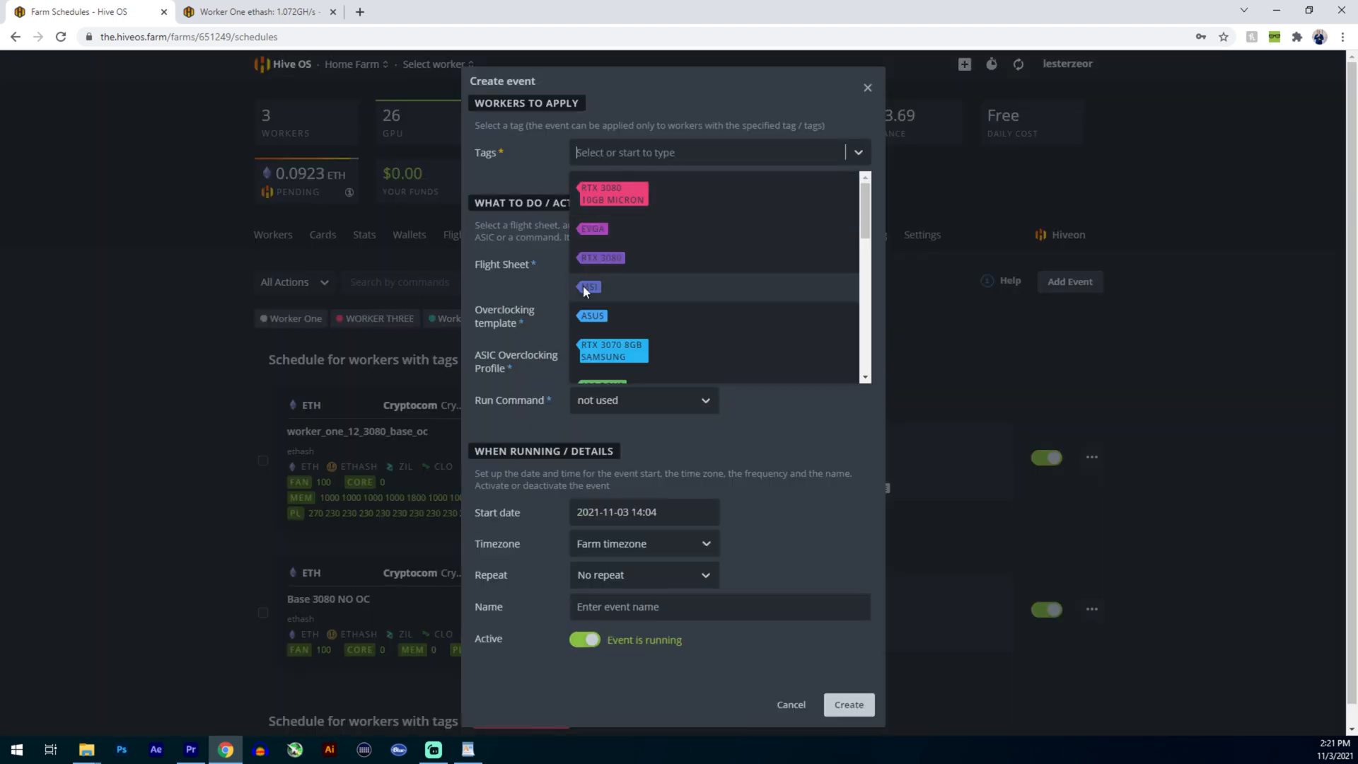
{"action": "left_click", "coordinate": [630, 259]}
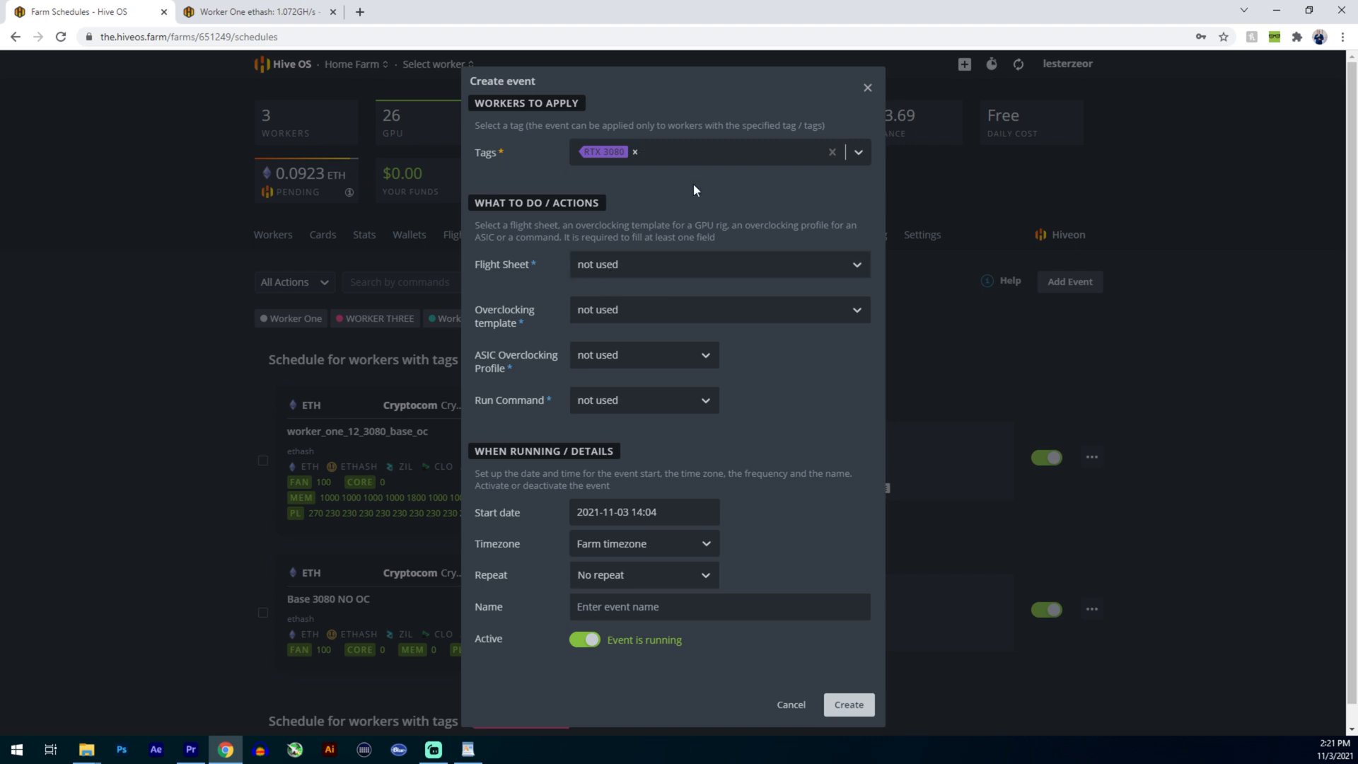
{"action": "left_click", "coordinate": [631, 263]}
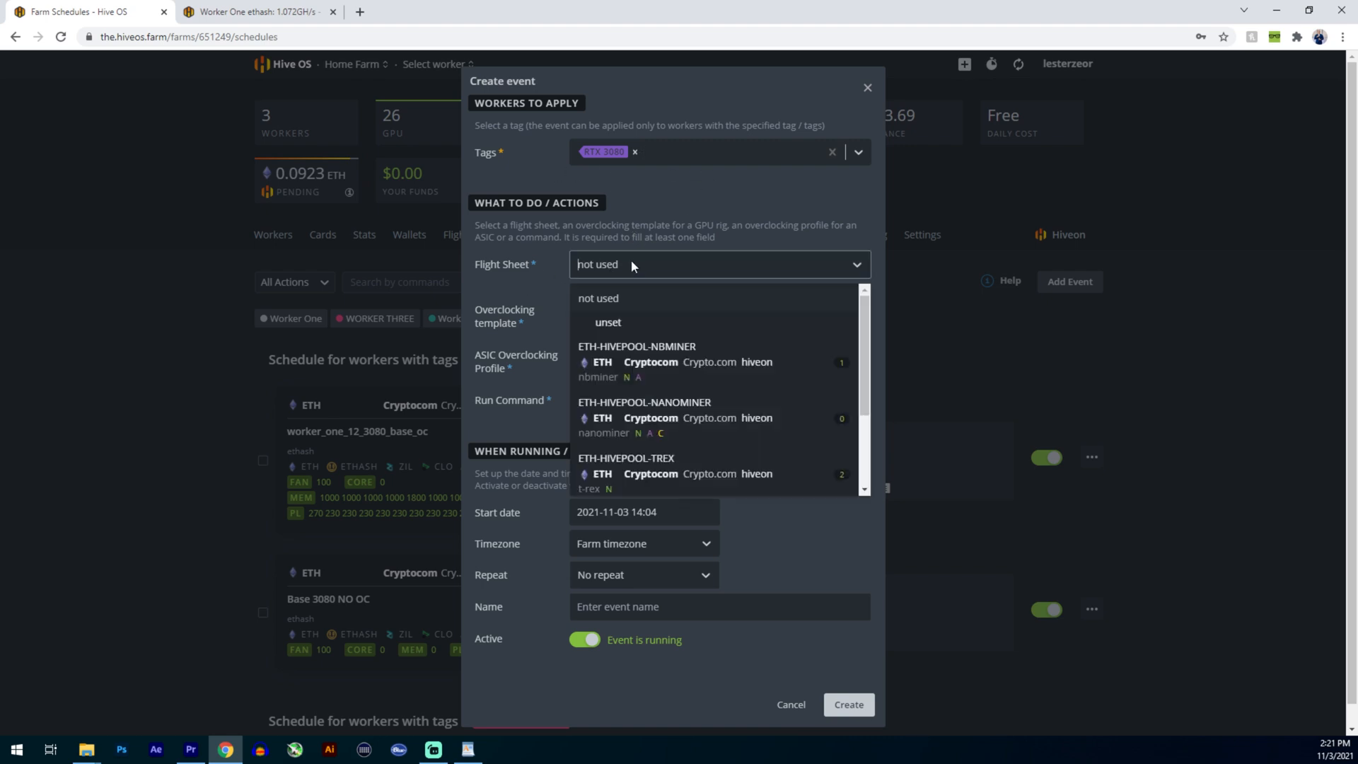
{"action": "left_click", "coordinate": [634, 465]}
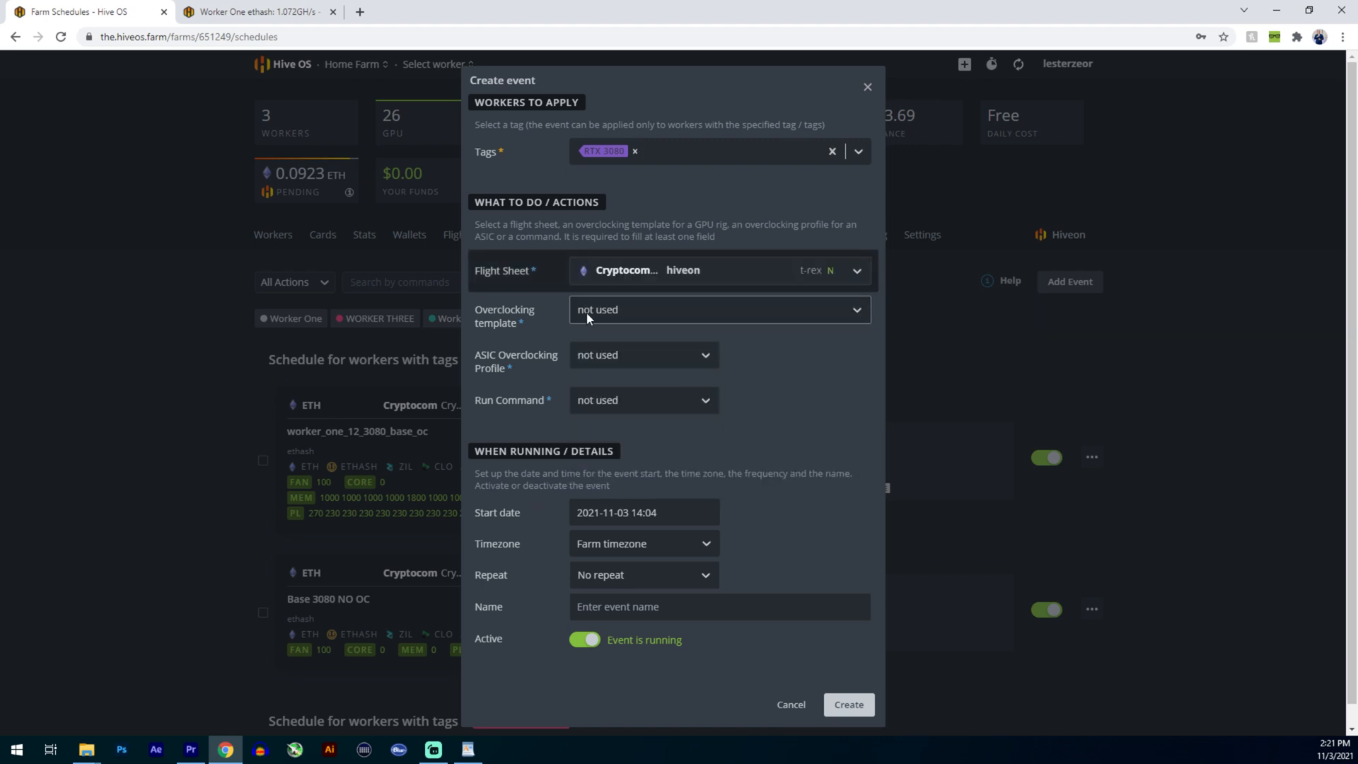
- Assign the Base 3080 OC overclocking template with the replace apply mode, and cancel the event's creation
{"action": "left_click", "coordinate": [587, 312]}
{"action": "scroll", "coordinate": [625, 427], "scroll_direction": "down", "scroll_amount": 1}
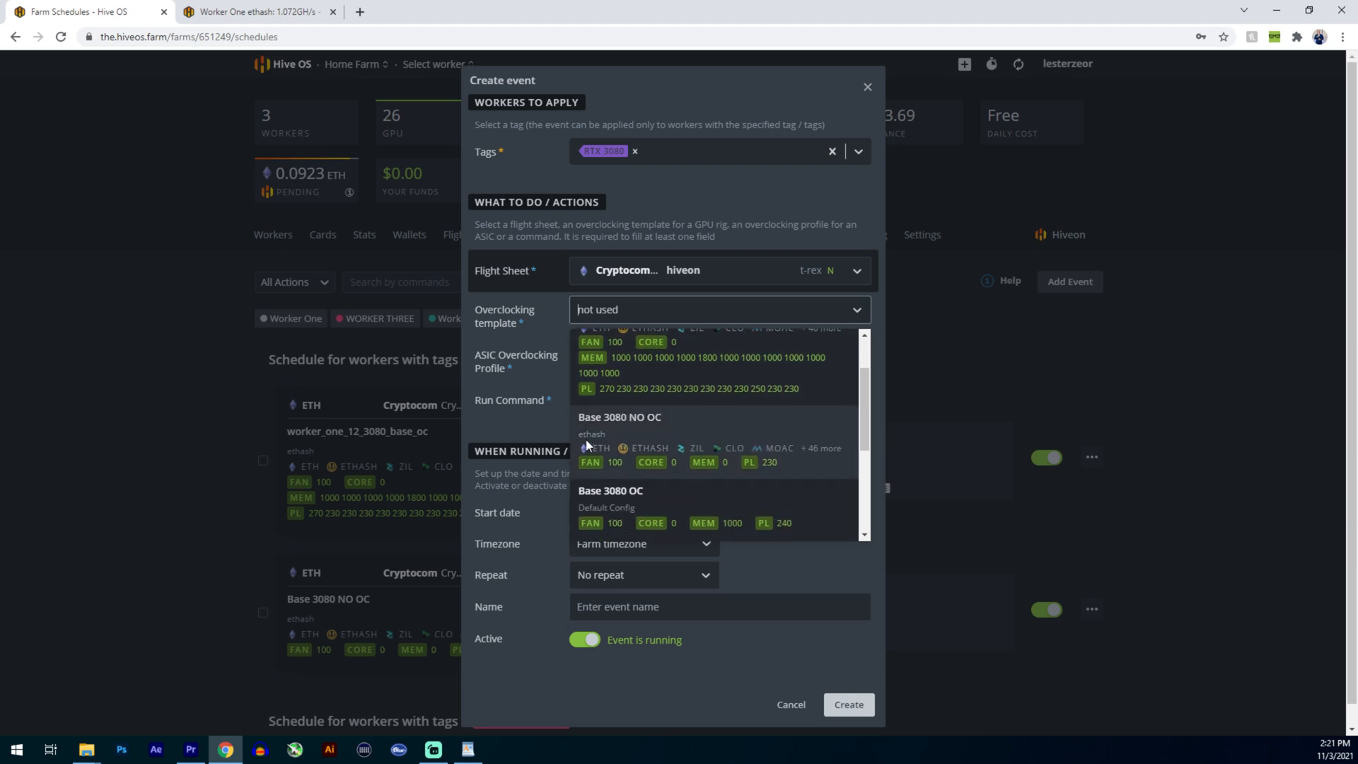
{"action": "left_click", "coordinate": [617, 502]}
{"action": "left_click", "coordinate": [581, 354]}
{"action": "left_click", "coordinate": [612, 405]}
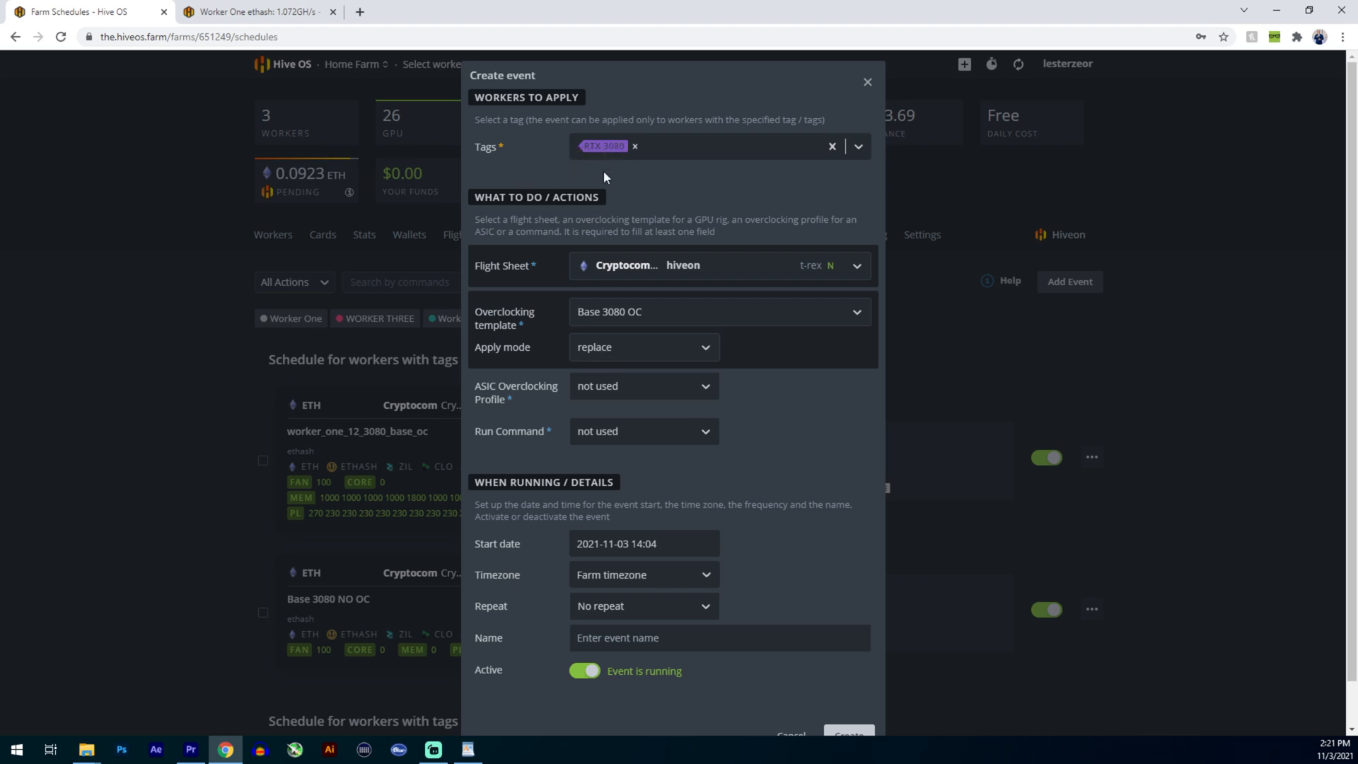
{"action": "scroll", "coordinate": [580, 418], "scroll_direction": "down", "scroll_amount": 1}
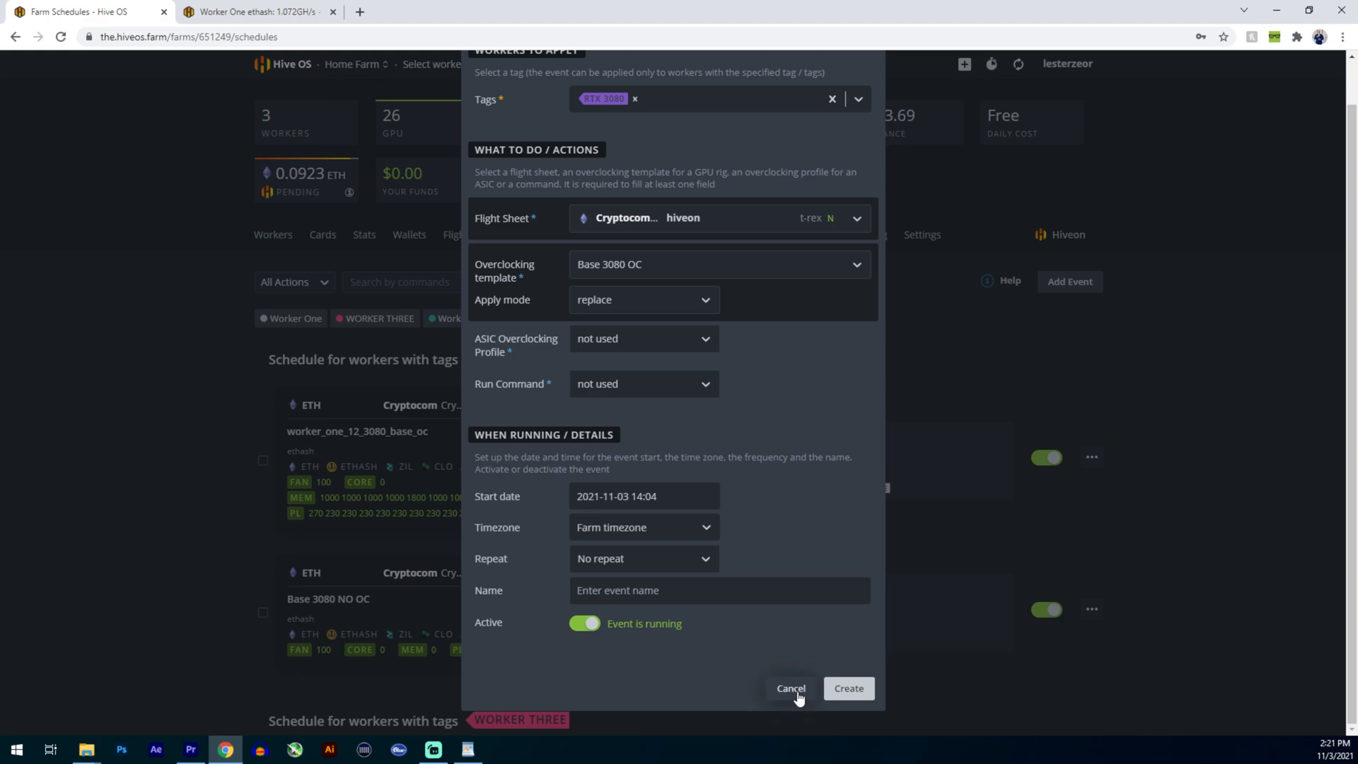
{"action": "left_click", "coordinate": [792, 689]}
{"action": "scroll", "coordinate": [1120, 470], "scroll_direction": "down", "scroll_amount": 10}
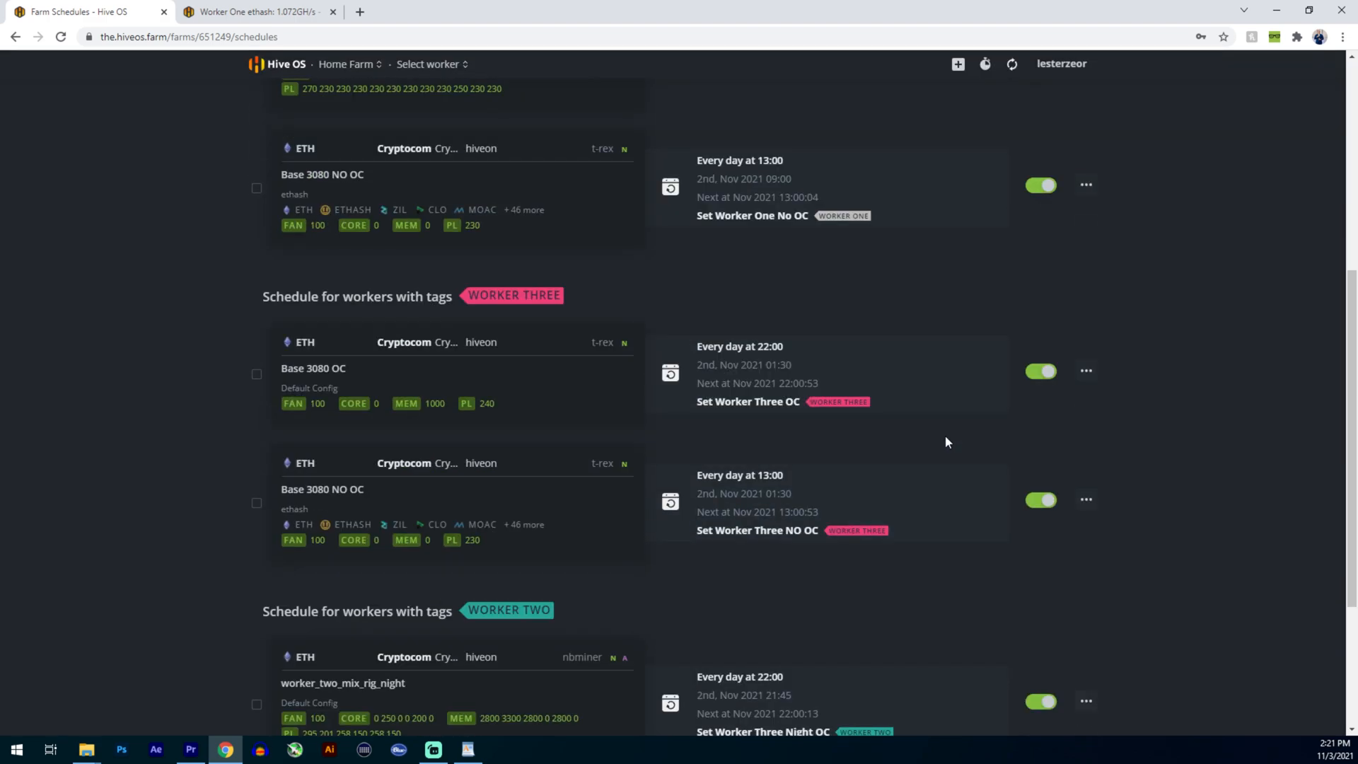
{"action": "scroll", "coordinate": [592, 393], "scroll_direction": "up", "scroll_amount": 10}
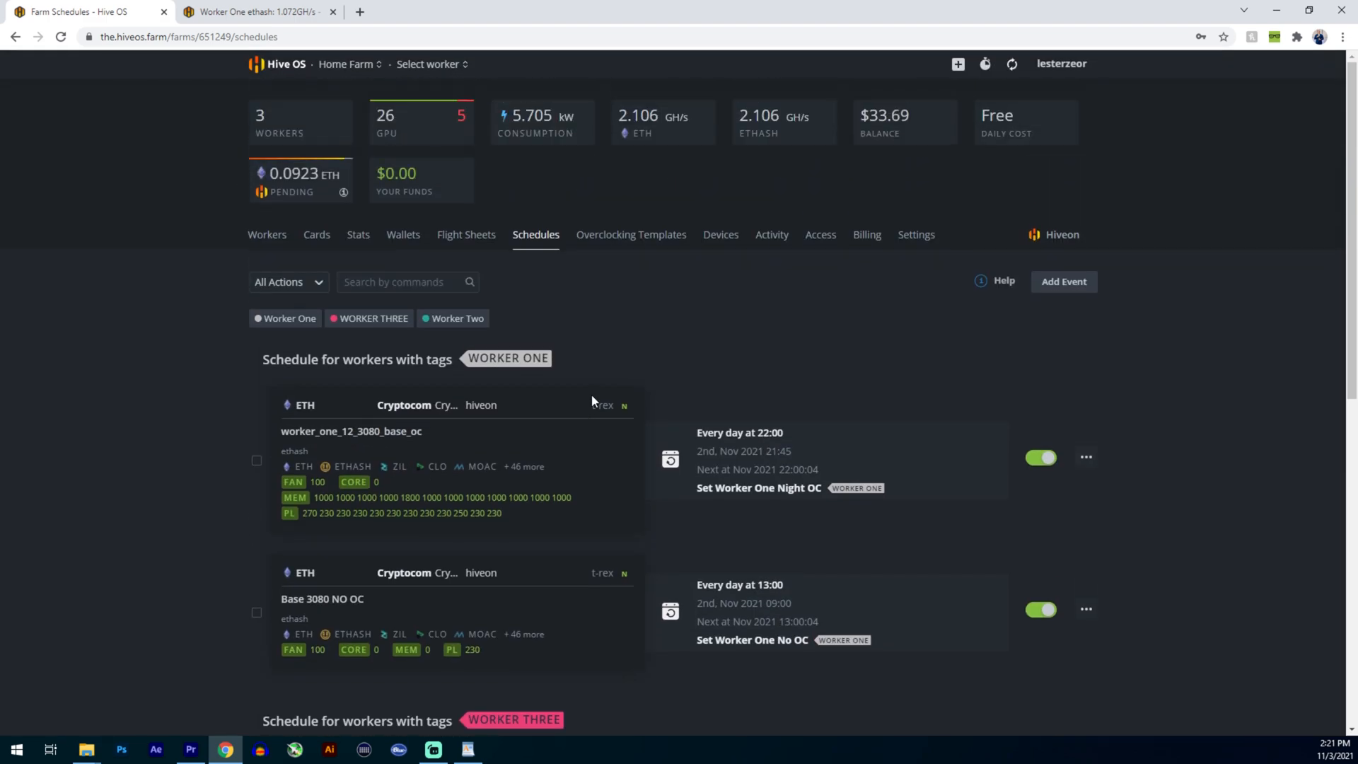